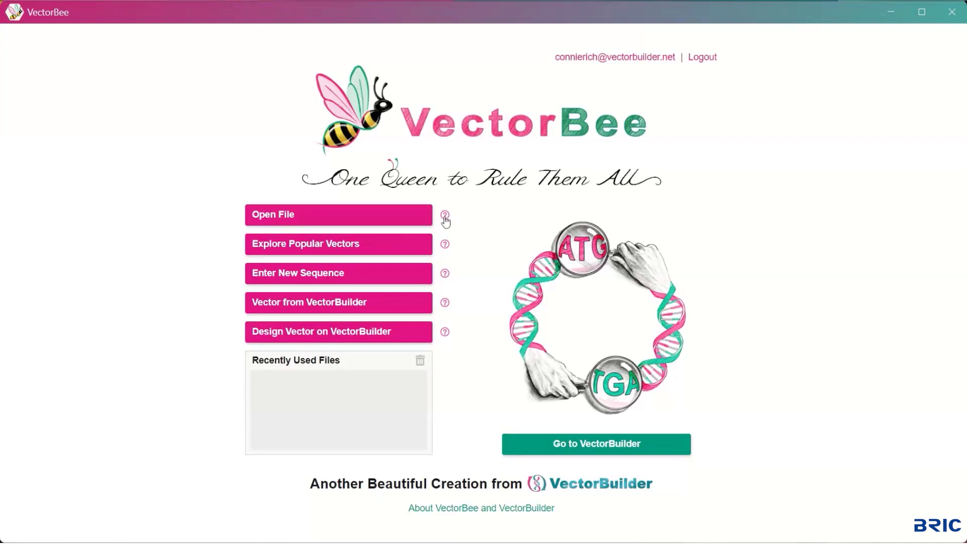
Check the supported file formats for opening files and browse the list of popular vectors without opening any
mouse_move(448, 218)
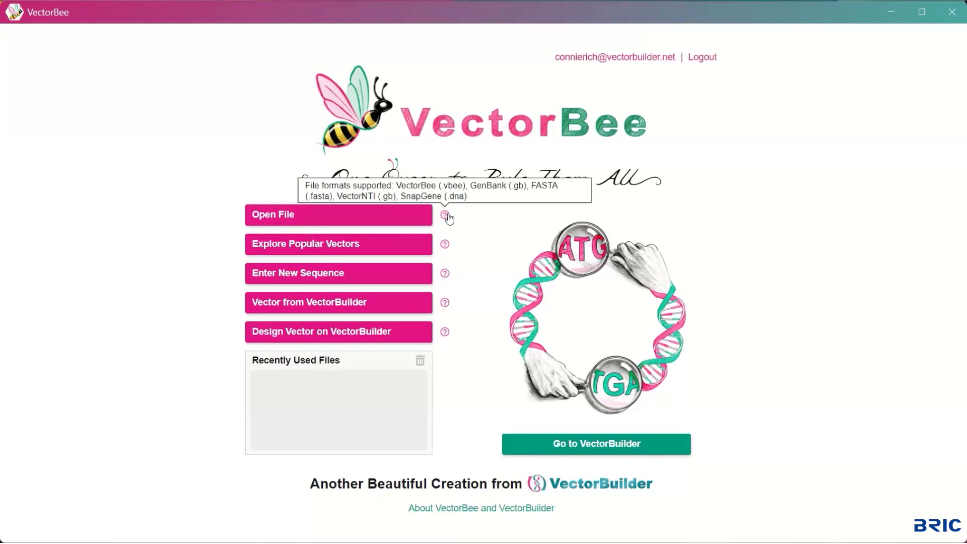
click(350, 250)
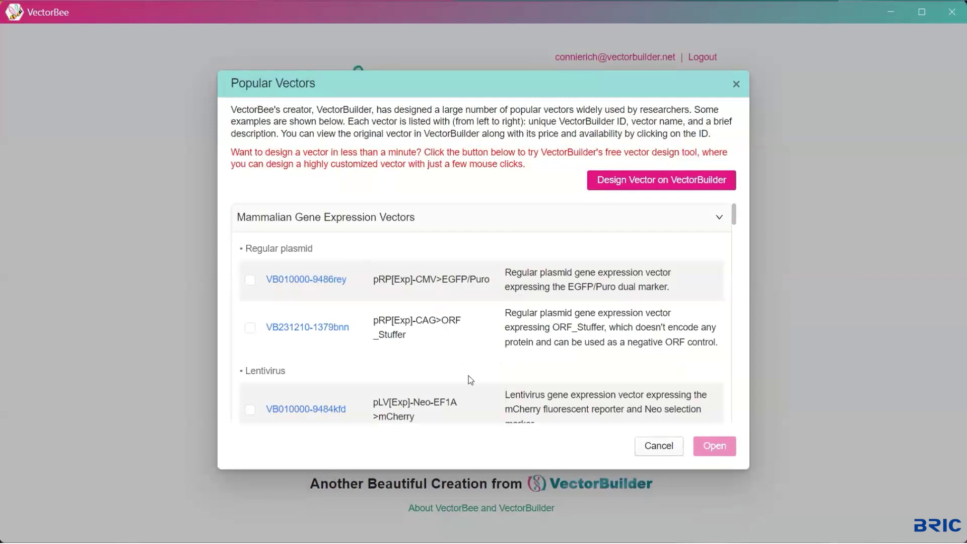
scroll(470, 380, down, 9)
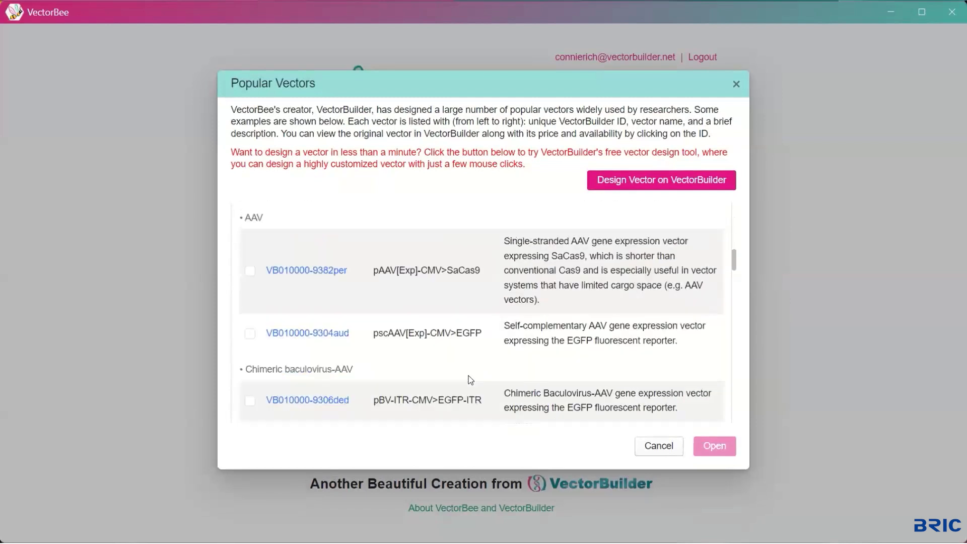
scroll(470, 380, down, 1)
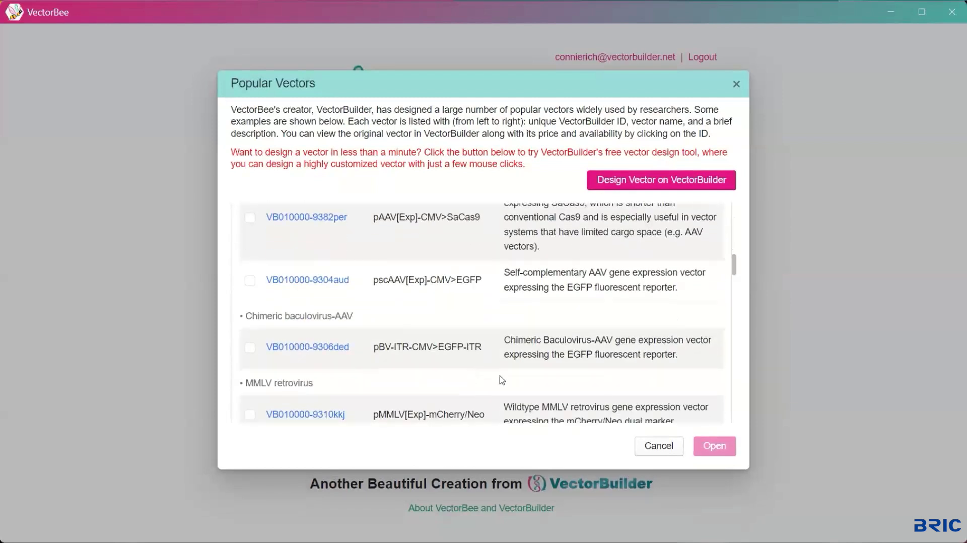
click(655, 449)
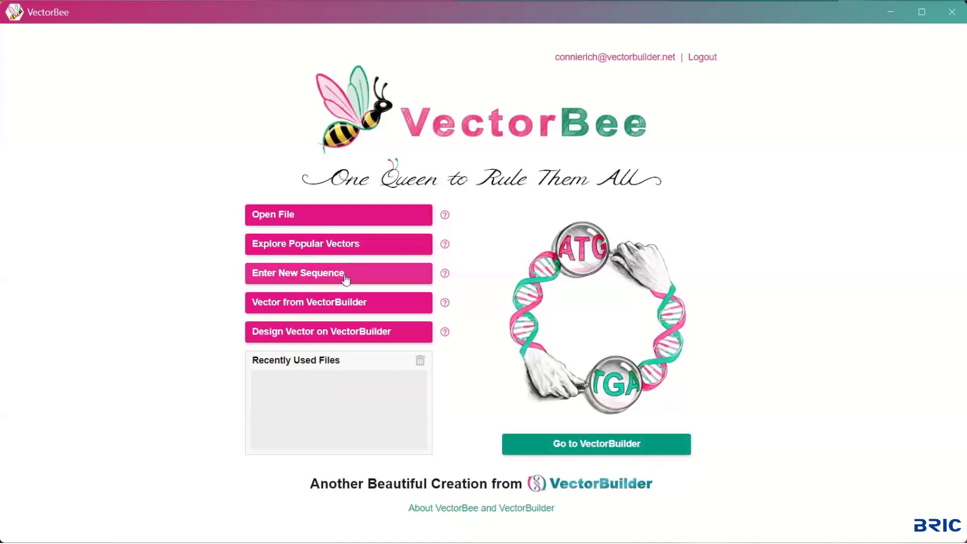
click(344, 309)
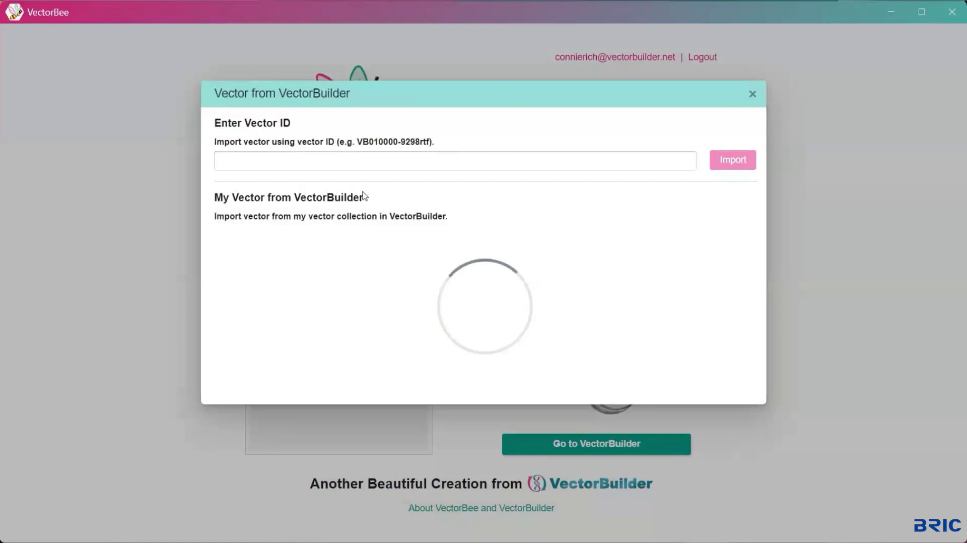
click(361, 163)
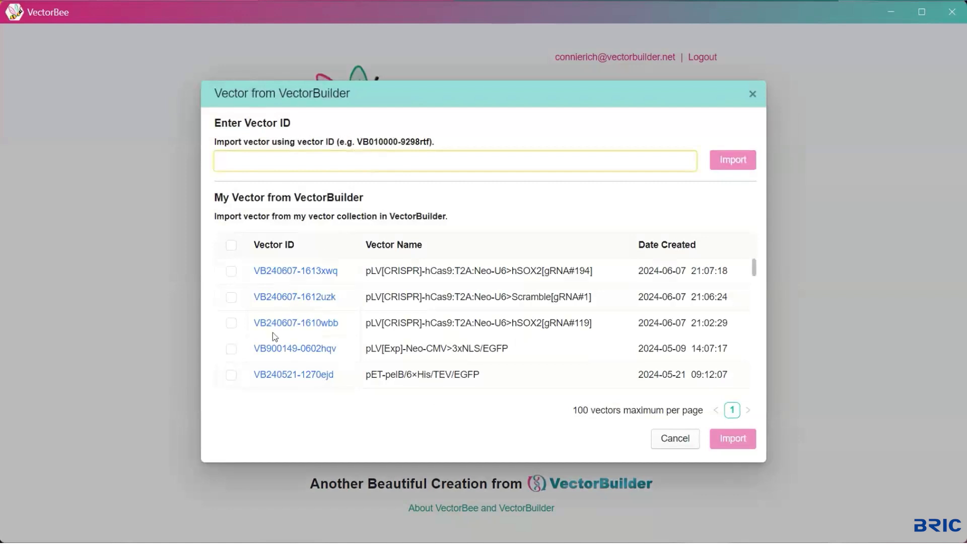
click(234, 275)
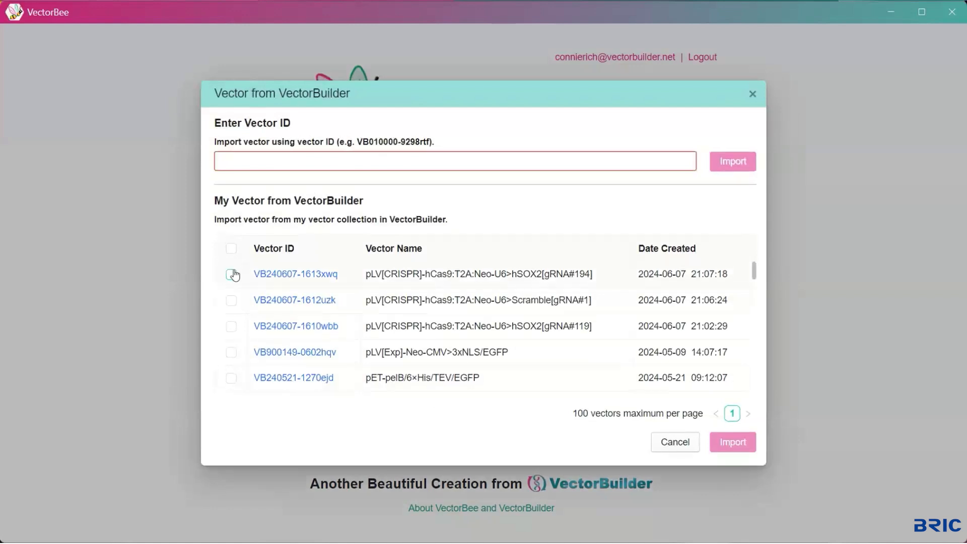
click(231, 300)
click(231, 327)
click(231, 352)
scroll(339, 366, down, 2)
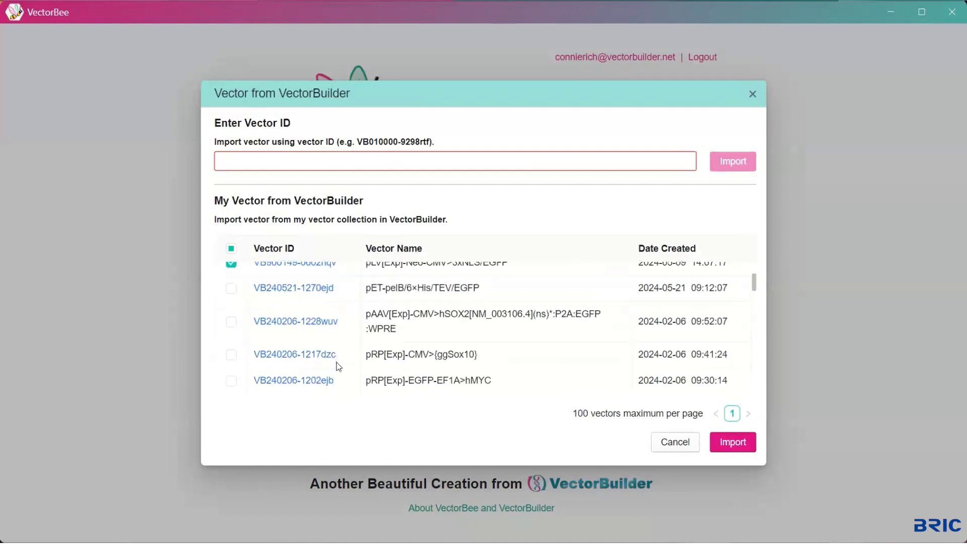
click(231, 321)
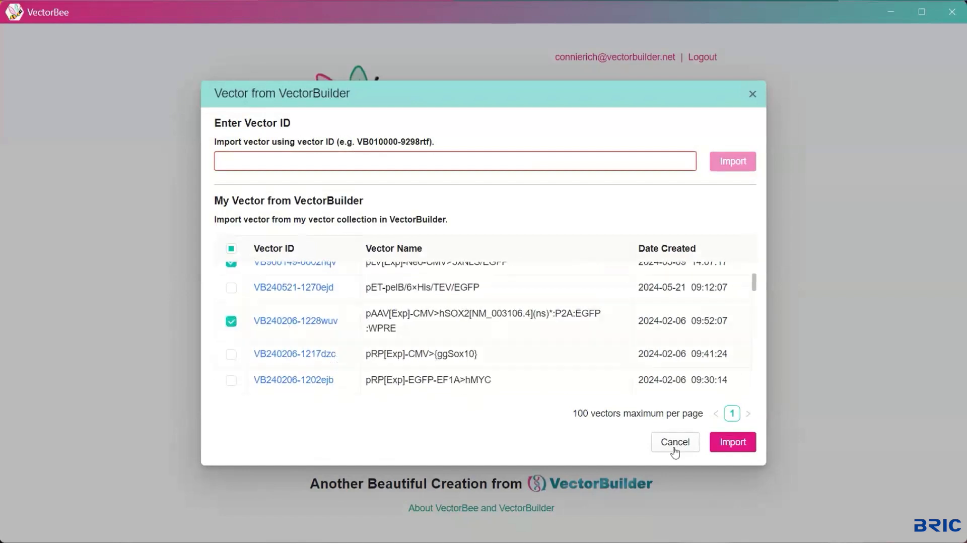
click(744, 444)
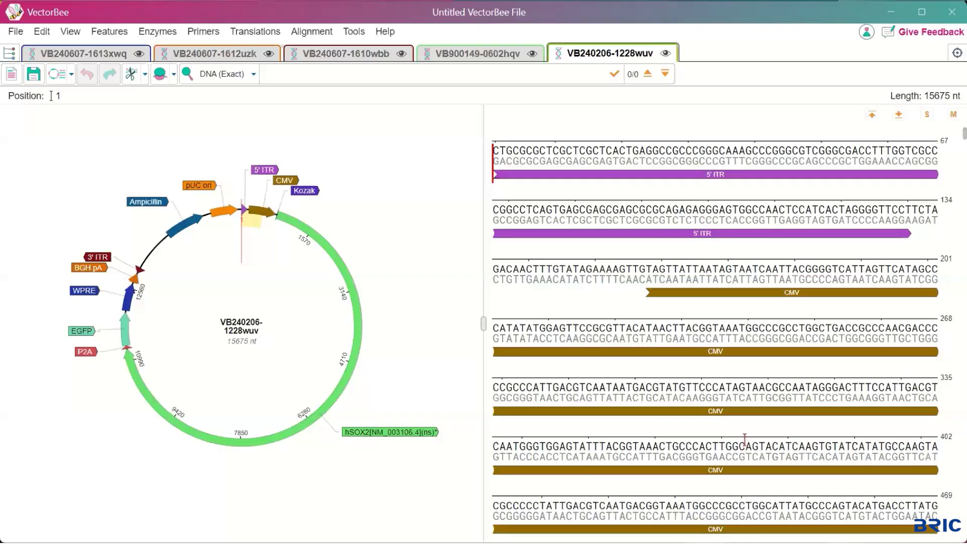
click(477, 56)
click(347, 54)
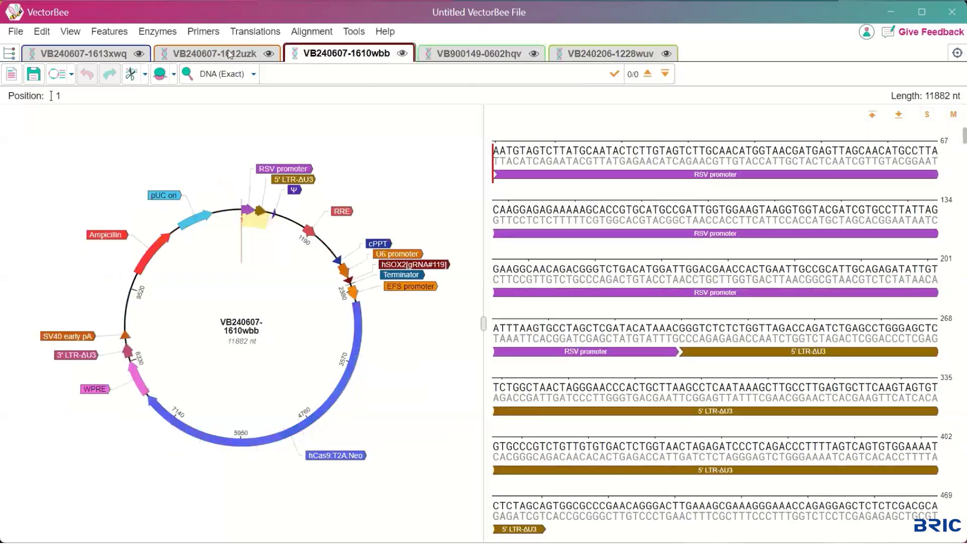
click(230, 55)
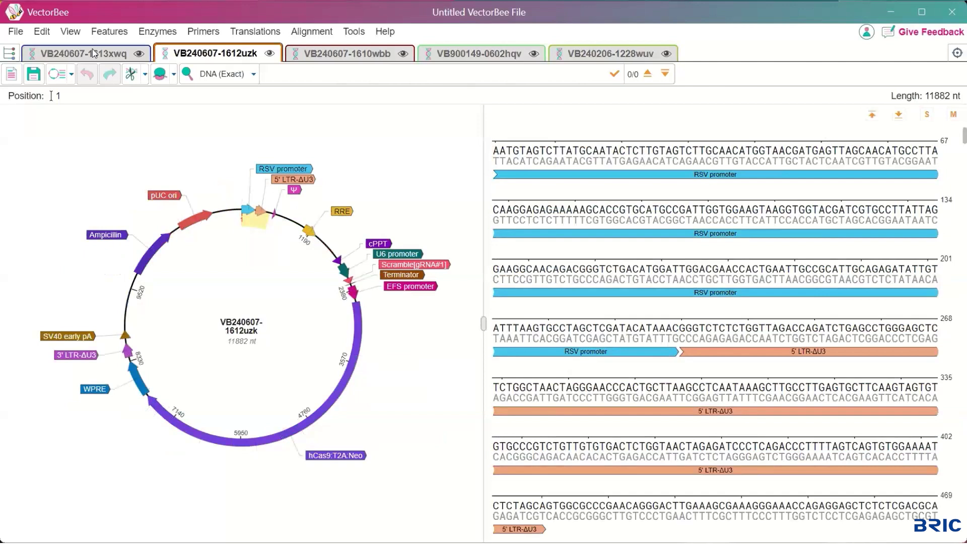
click(93, 51)
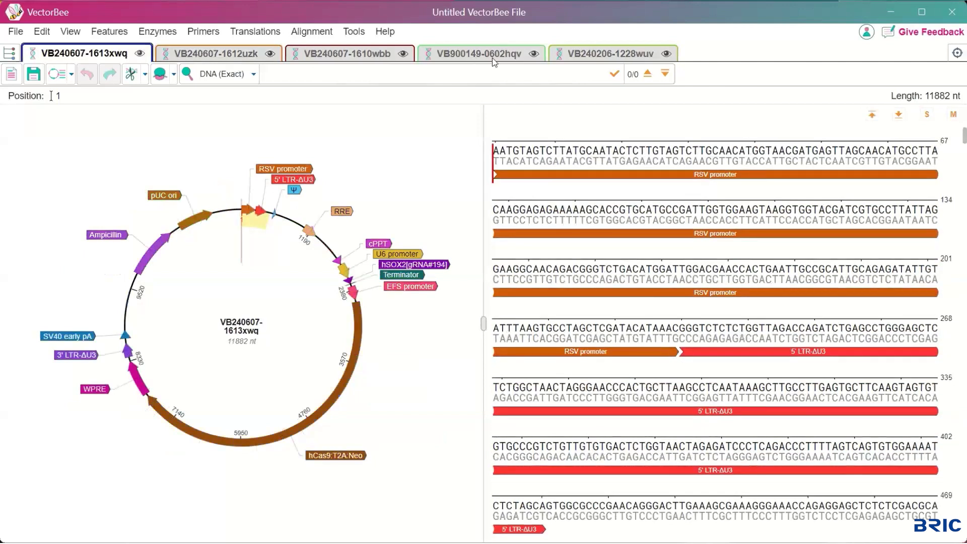
click(494, 63)
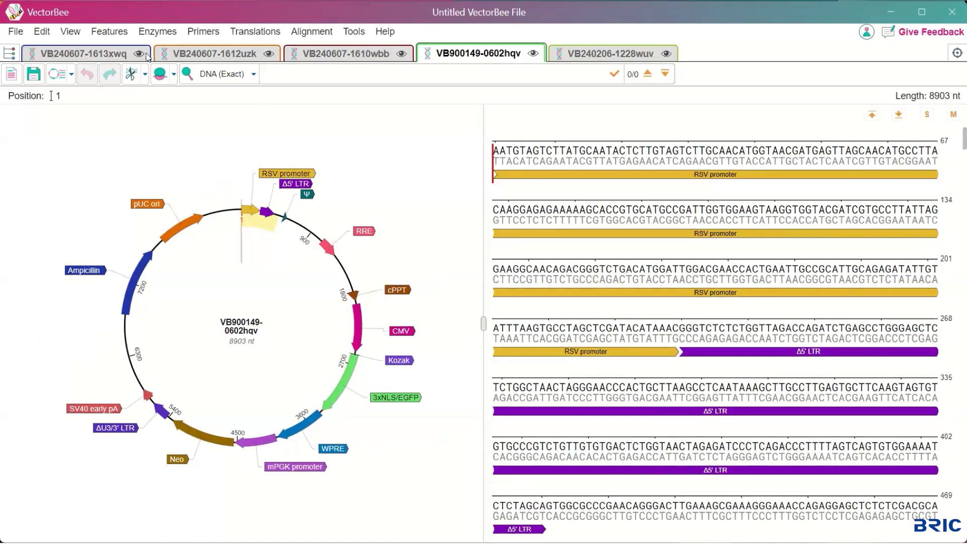
click(71, 32)
mouse_move(77, 53)
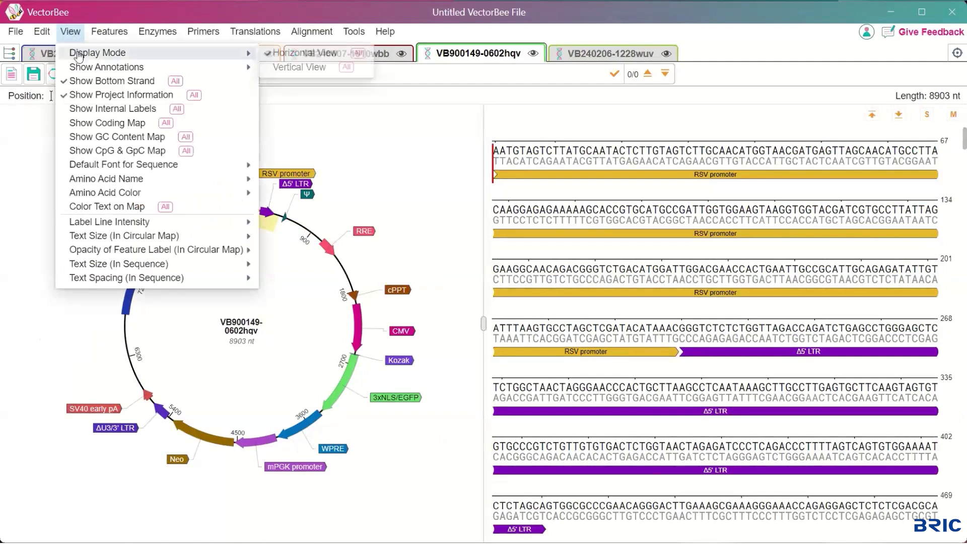
click(306, 68)
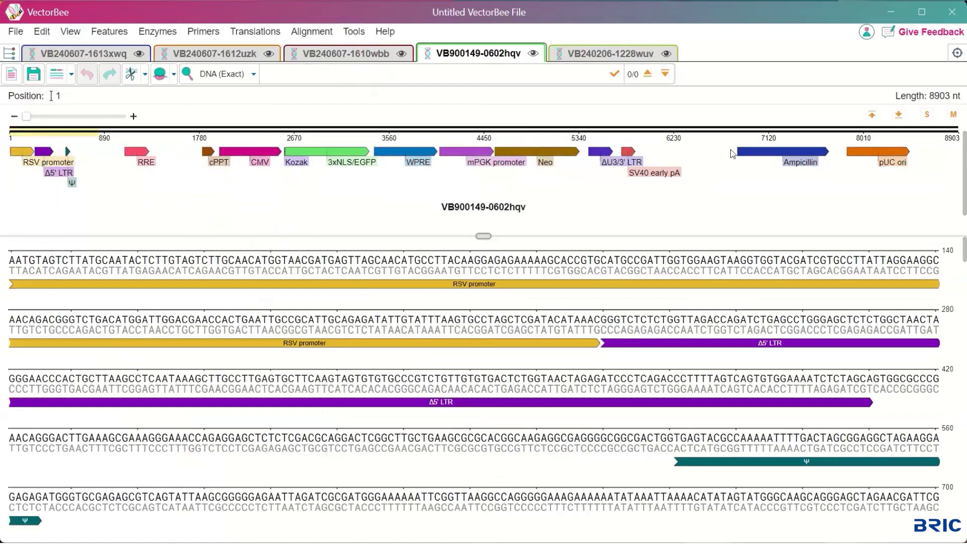
scroll(540, 397, down, 1)
scroll(541, 397, down, 5)
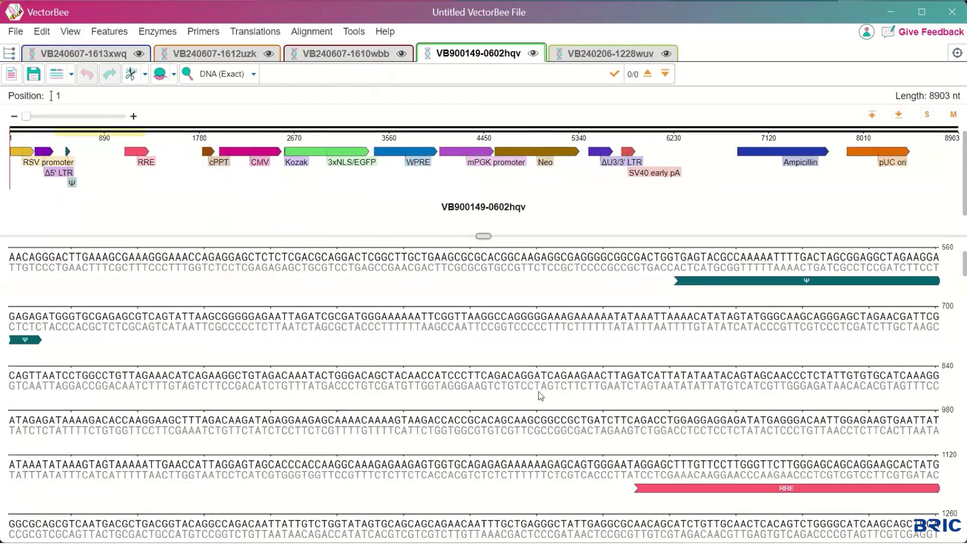
scroll(539, 390, up, 5)
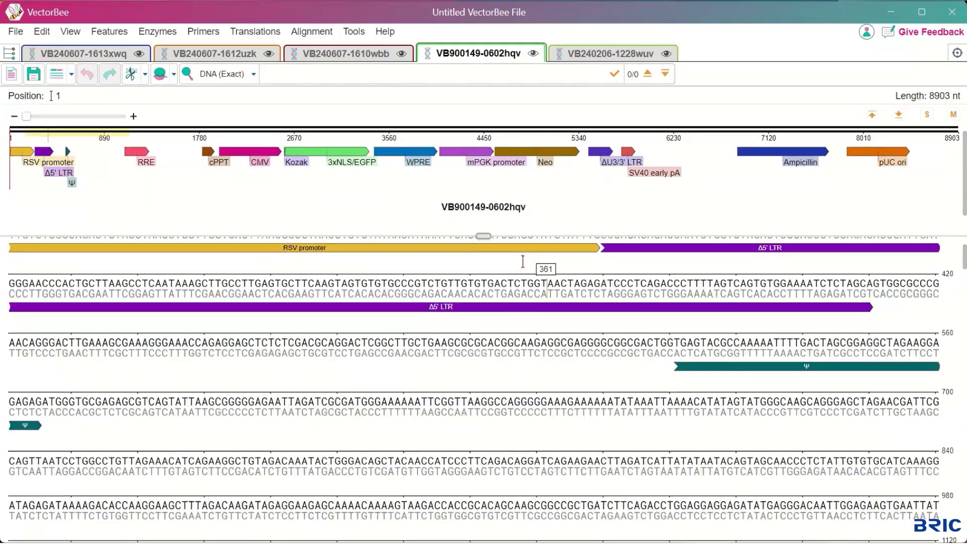
Select the mPGK promoter, SV40 early pA and CMV features one after another on the map to inspect their sequences
click(452, 154)
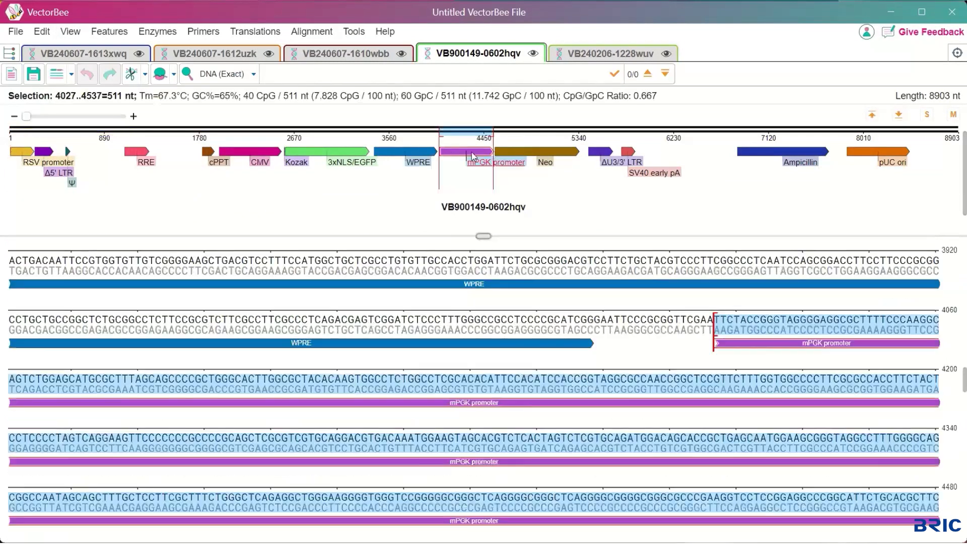
click(628, 153)
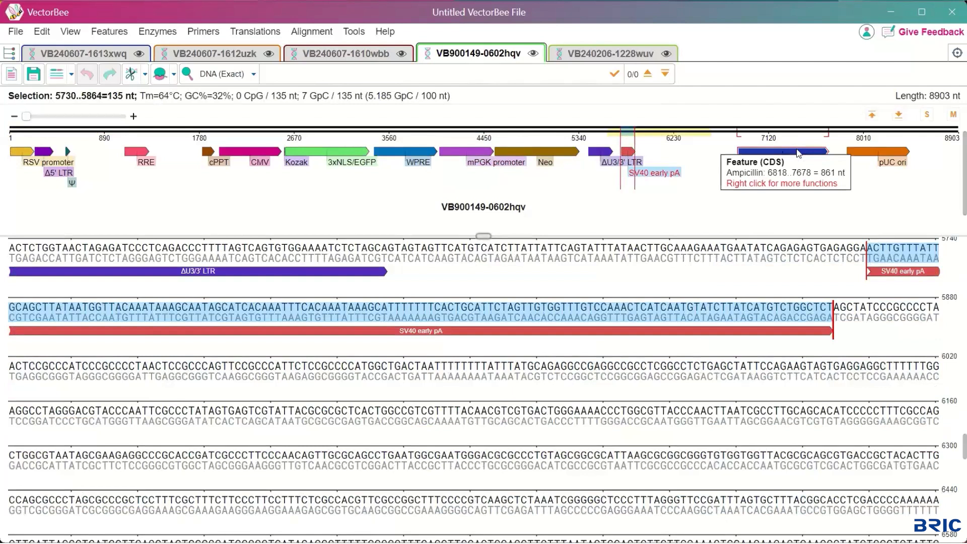
click(247, 153)
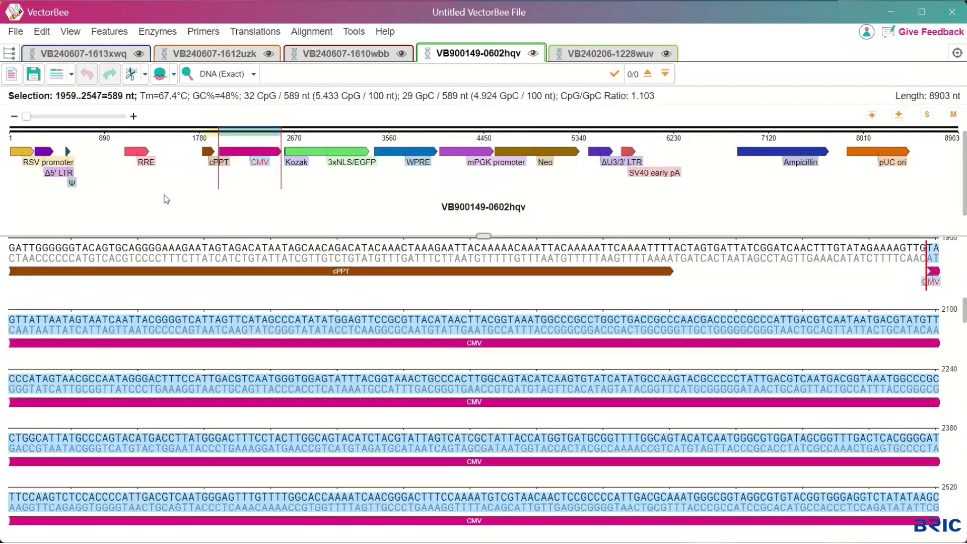
Show the coding map on the linear vector map and enlarge the map area to examine it
click(70, 32)
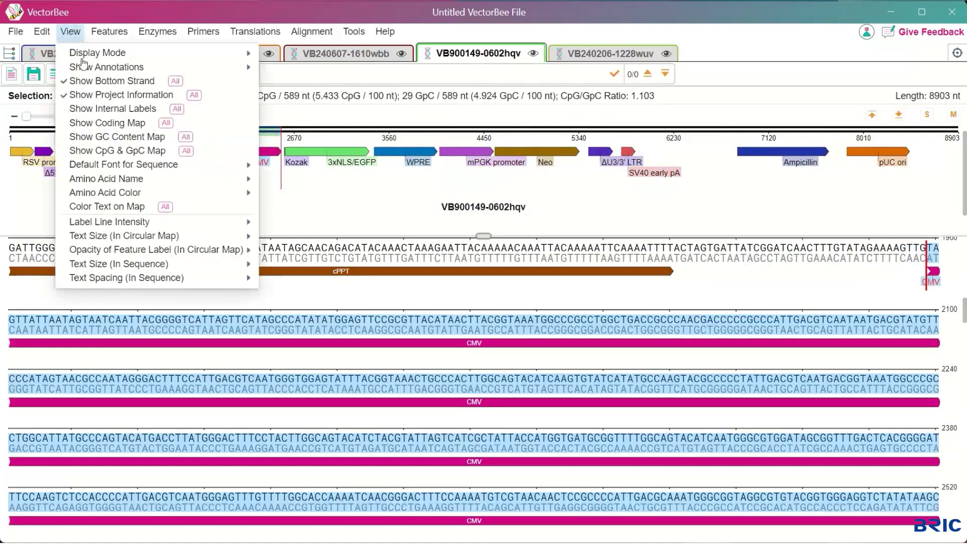
click(102, 126)
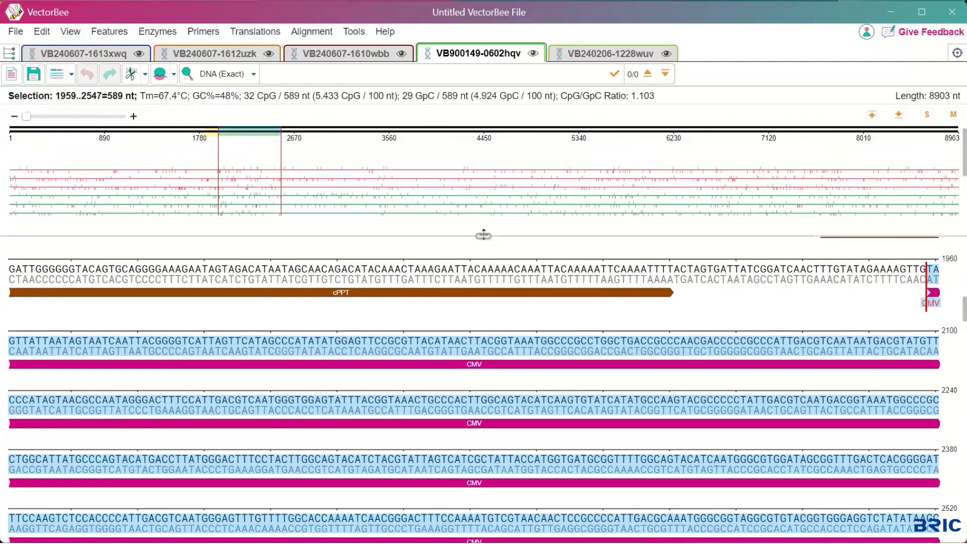
drag(483, 236, 485, 361)
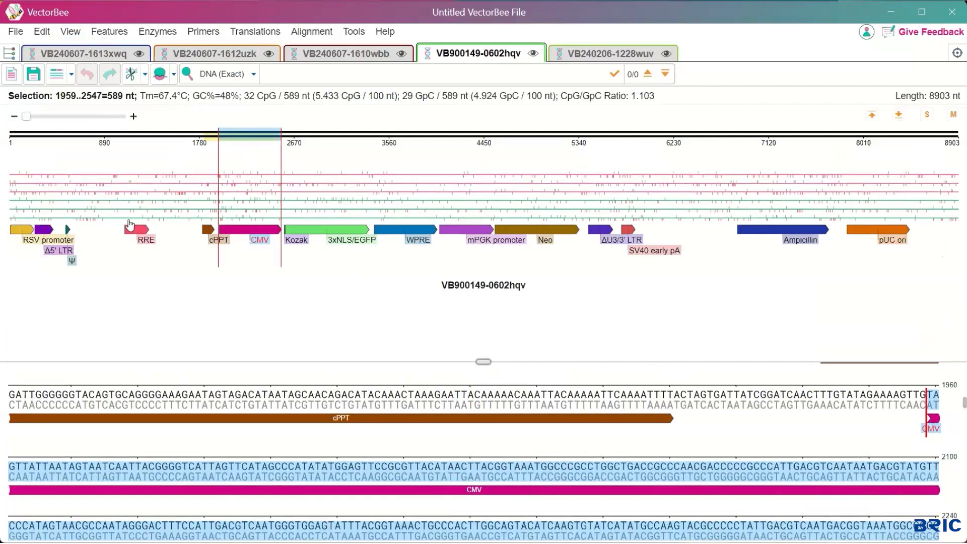
drag(64, 122, 79, 120)
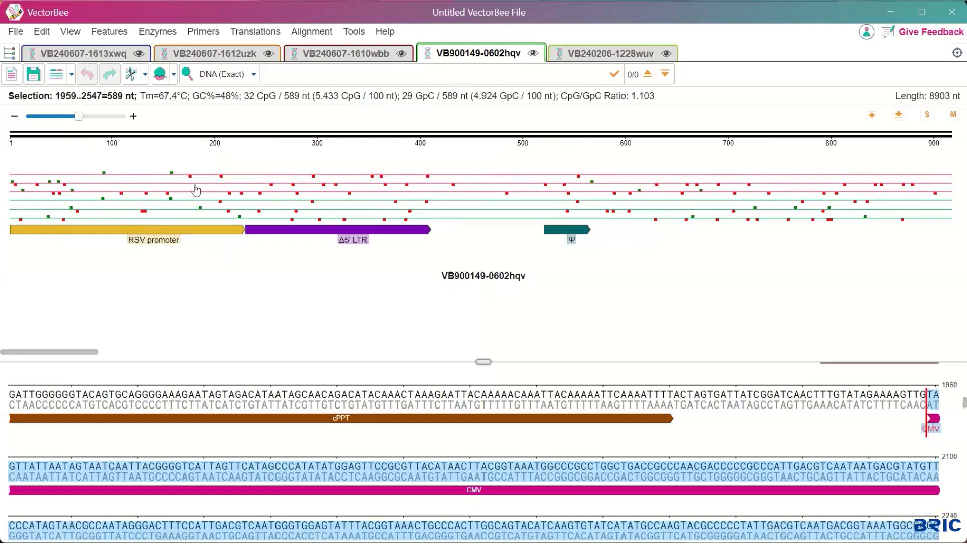
click(29, 117)
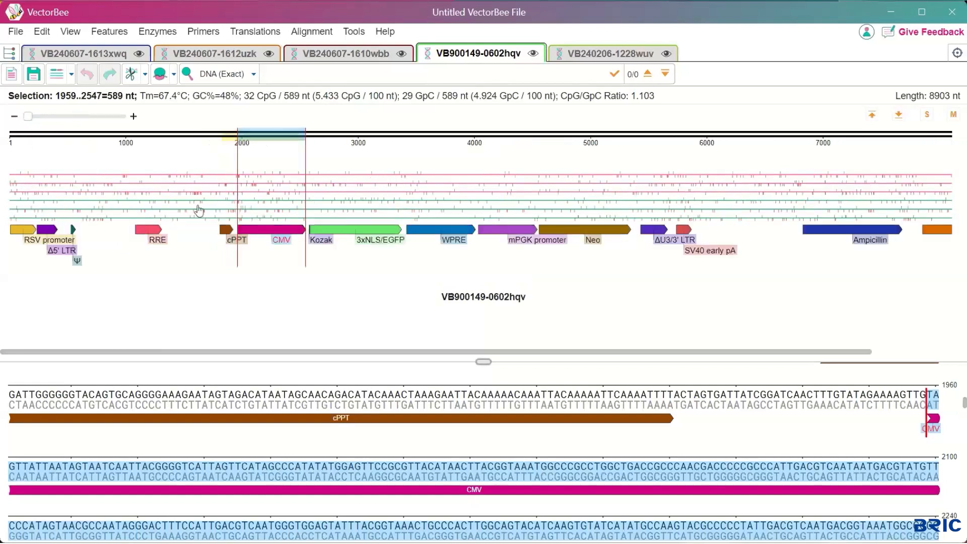
Add the GC content map and the CpG & GpC map, and enlarge the map area further to fit them
click(65, 34)
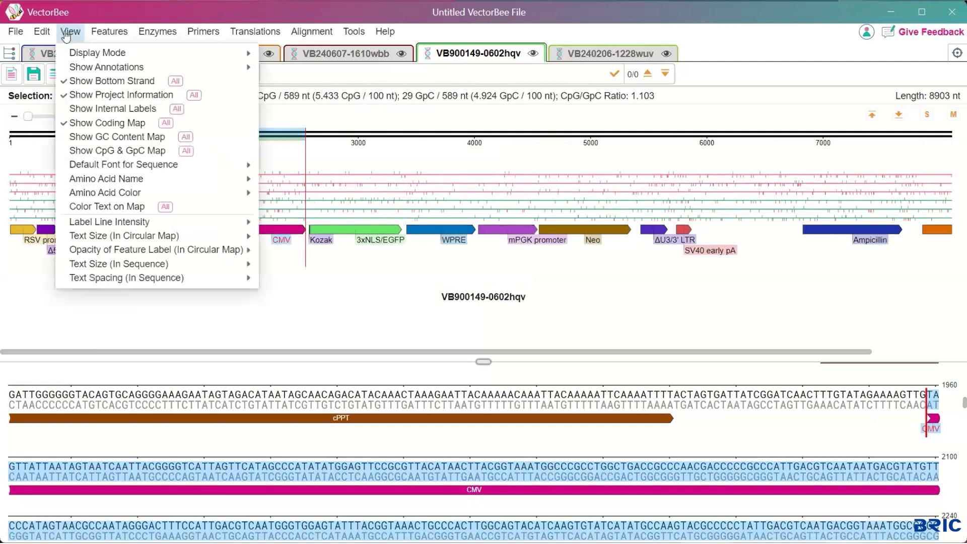
click(99, 137)
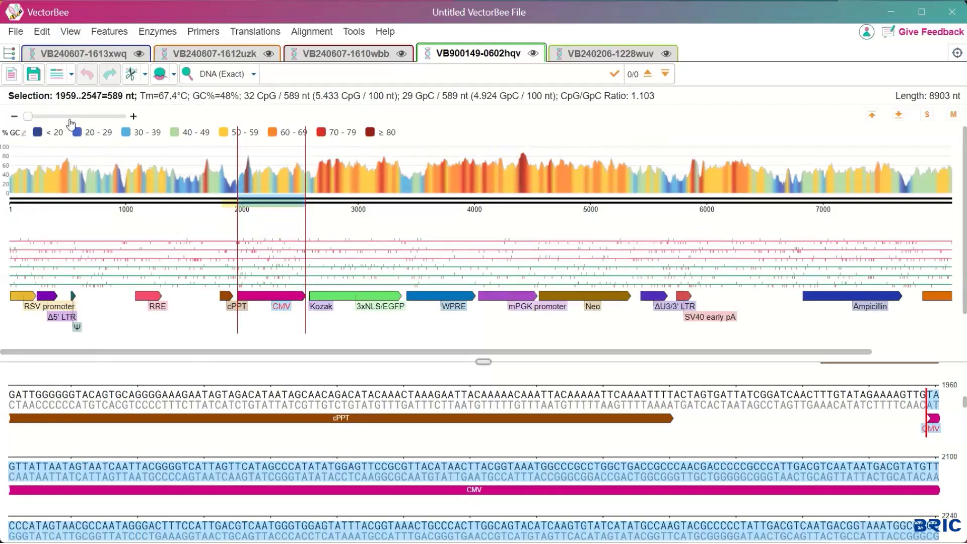
click(70, 32)
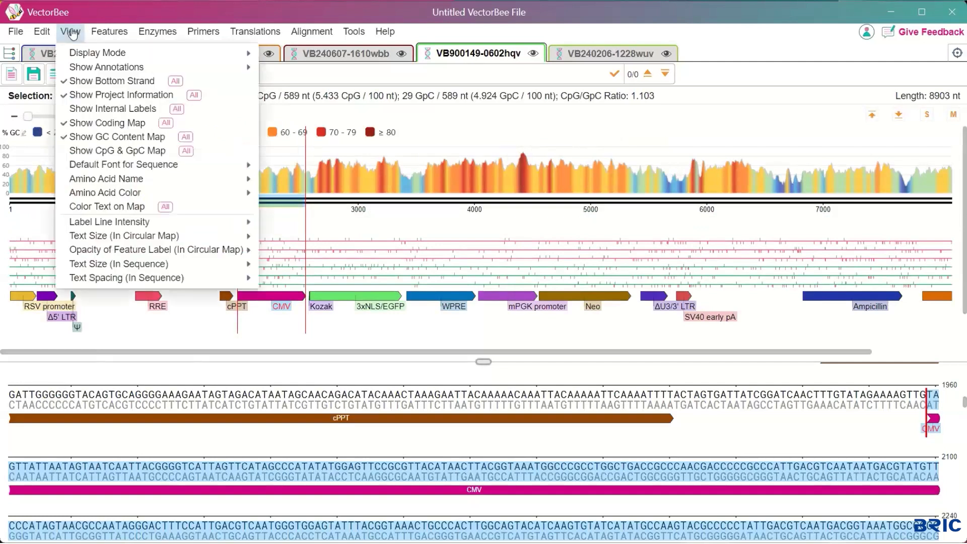
click(119, 151)
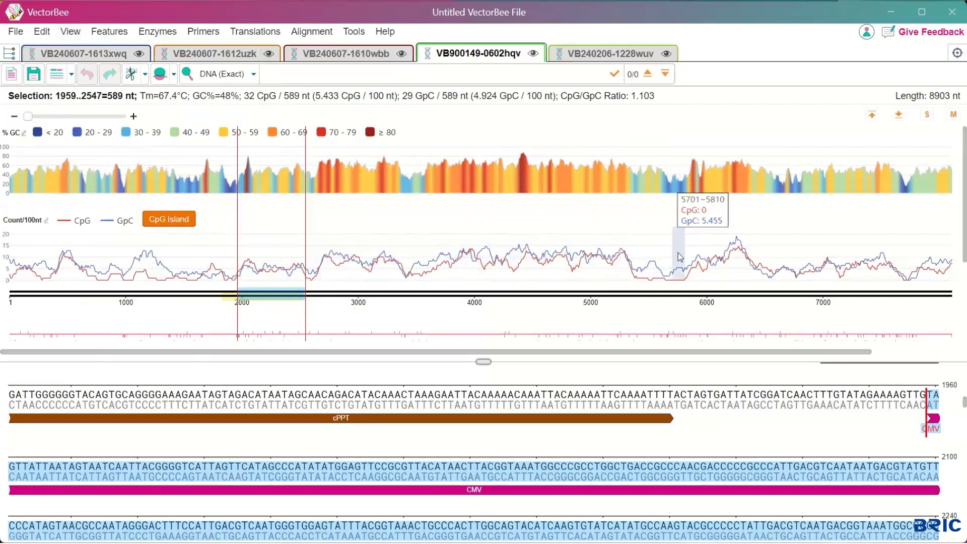
drag(483, 362, 484, 419)
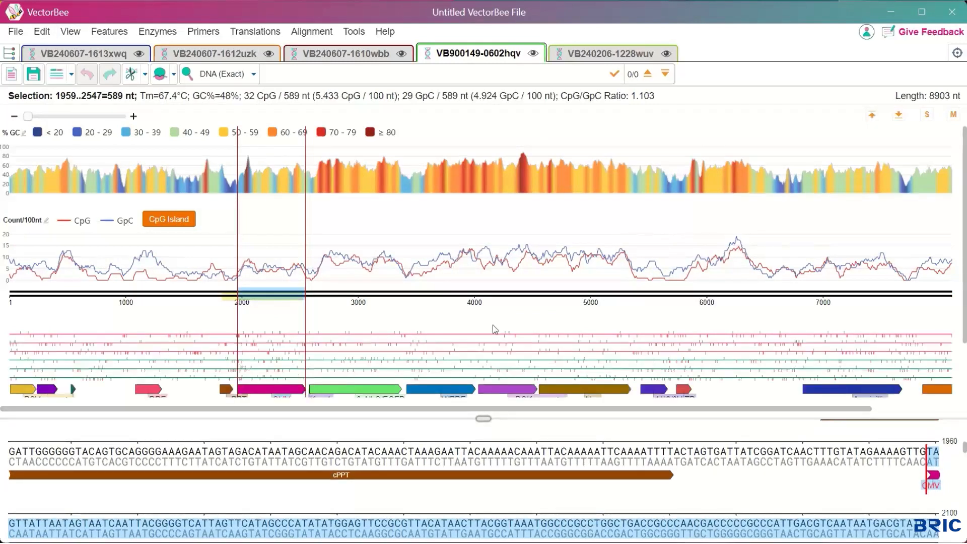
scroll(492, 327, down, 3)
scroll(495, 328, up, 2)
scroll(495, 328, up, 1)
scroll(339, 487, down, 3)
scroll(339, 488, down, 5)
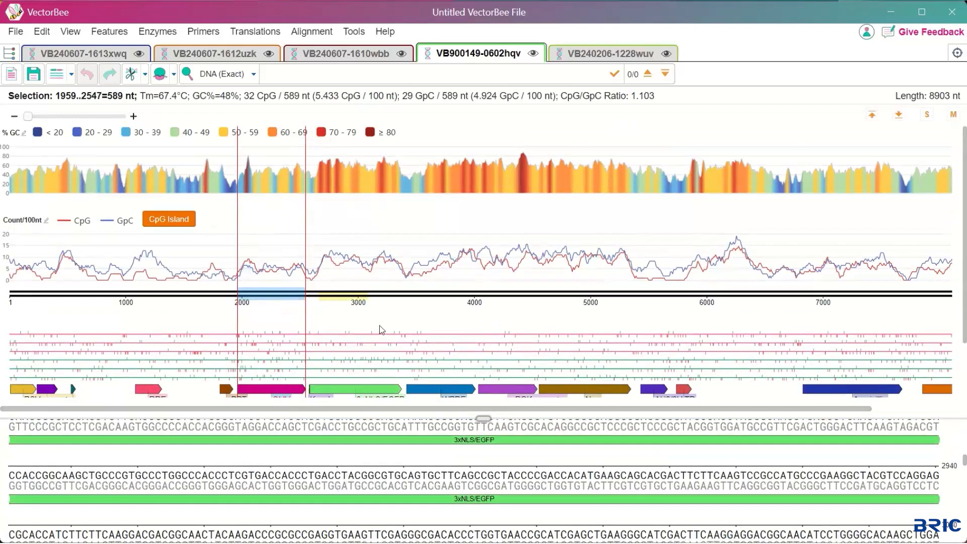
click(56, 74)
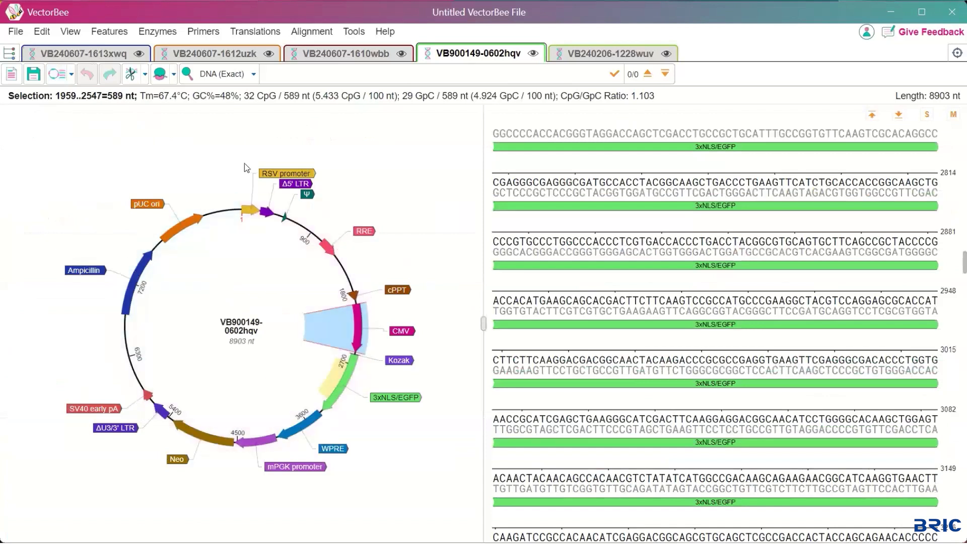
scroll(629, 200, up, 5)
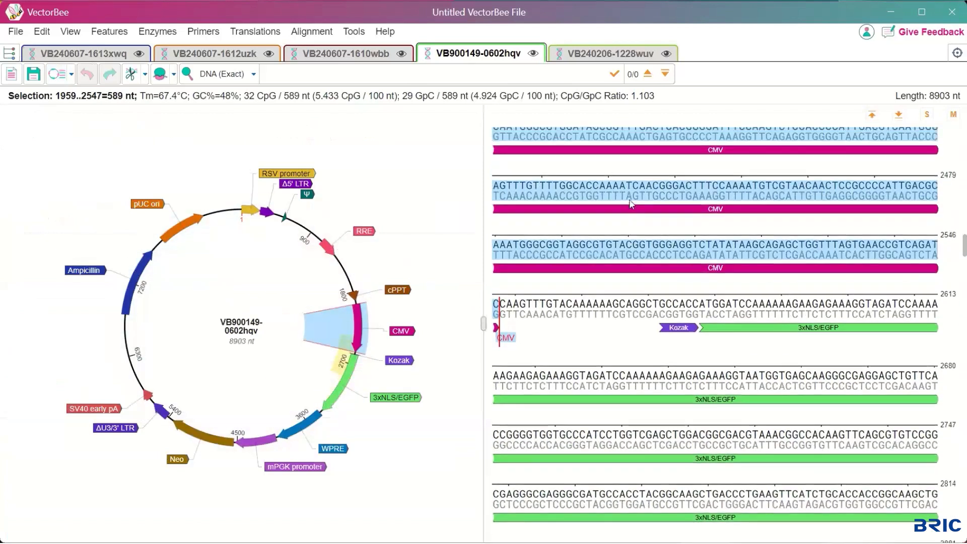
Select the mPGK promoter and SV40 early pA features on the map and the Kozak feature in the sequence to inspect them
click(648, 193)
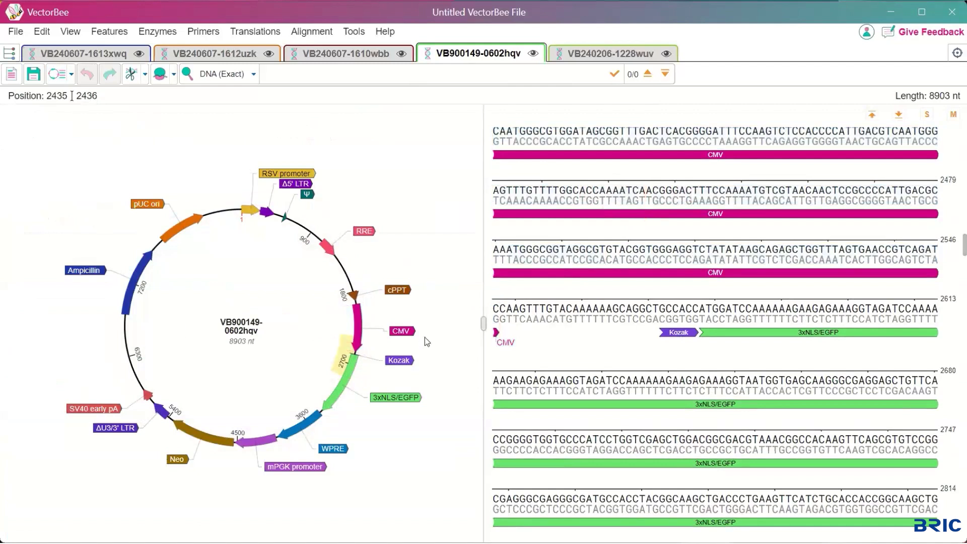
click(255, 441)
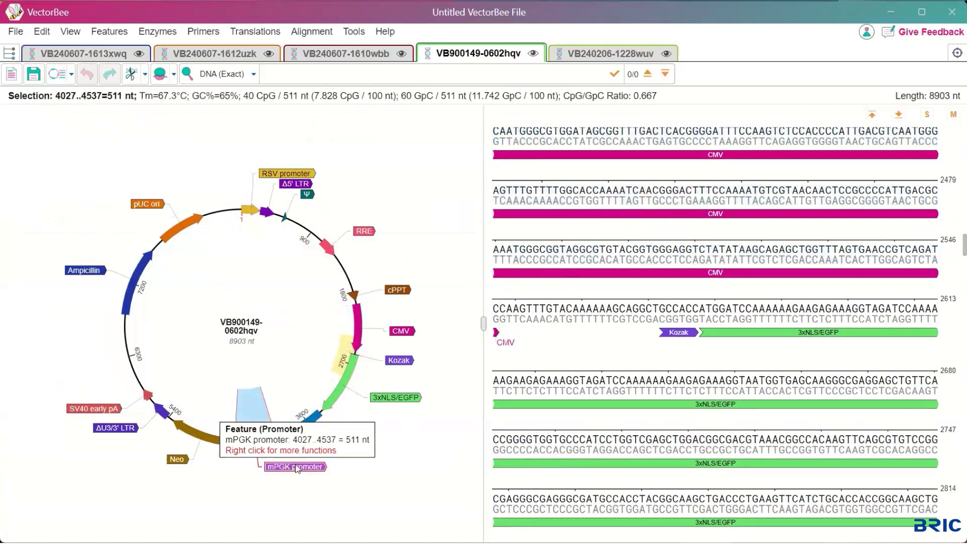
click(94, 408)
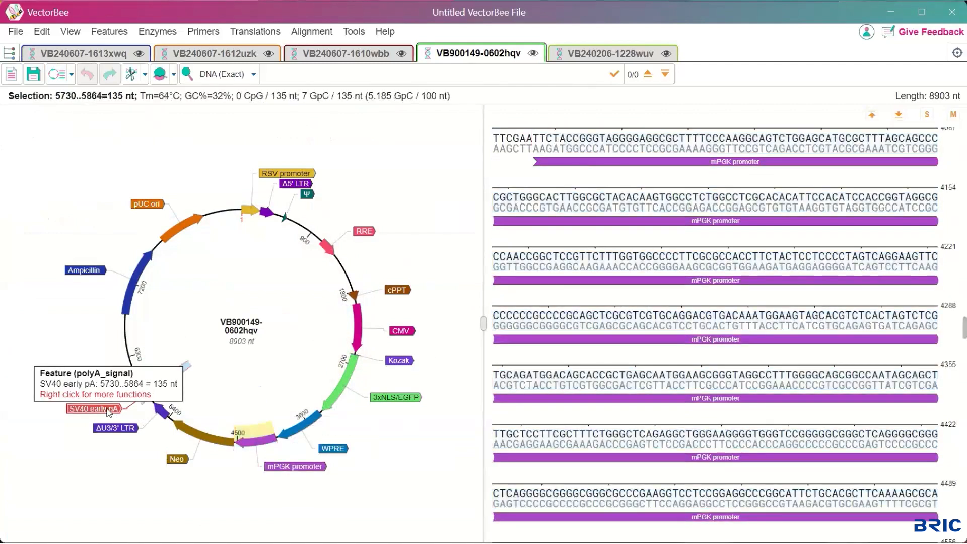
click(347, 354)
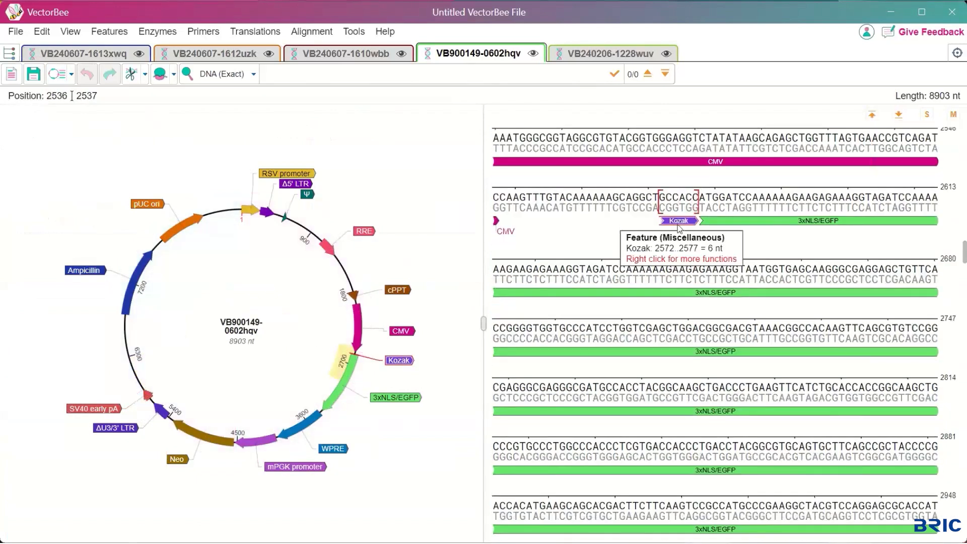
click(677, 224)
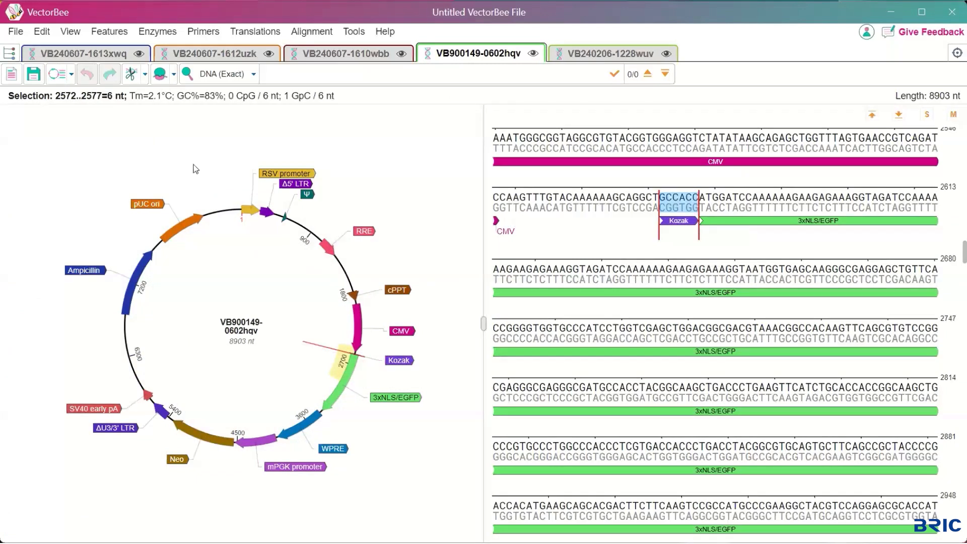
Try the Large text size for the sequence and return it to Medium
click(72, 31)
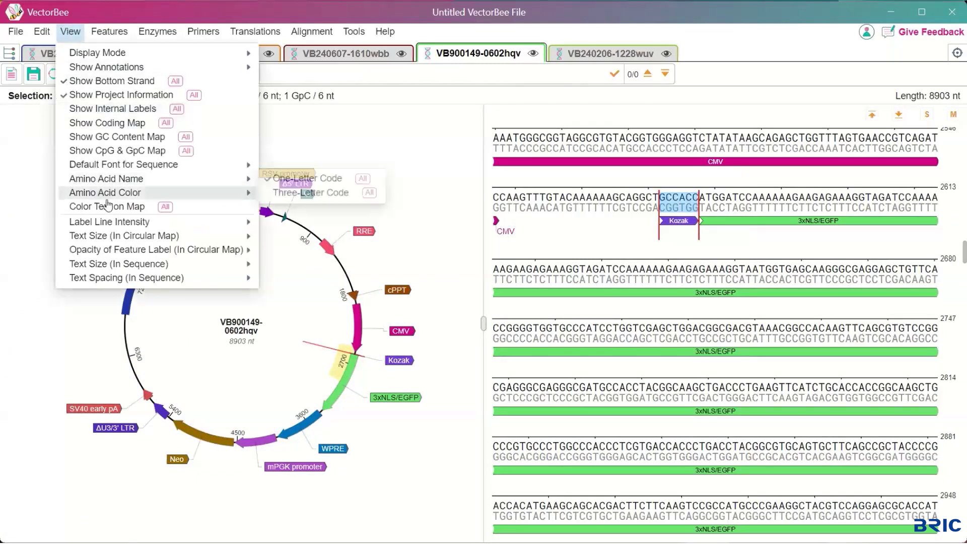
mouse_move(110, 225)
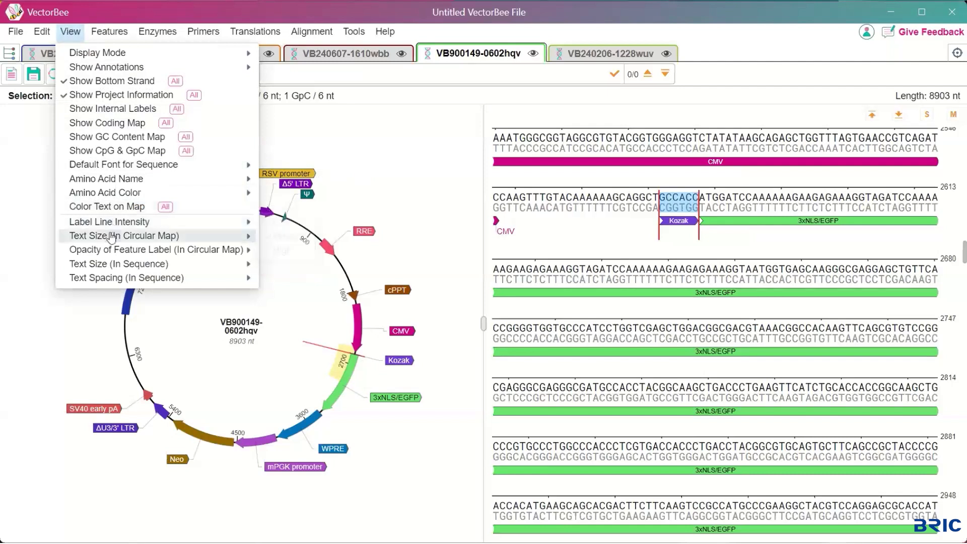
mouse_move(113, 254)
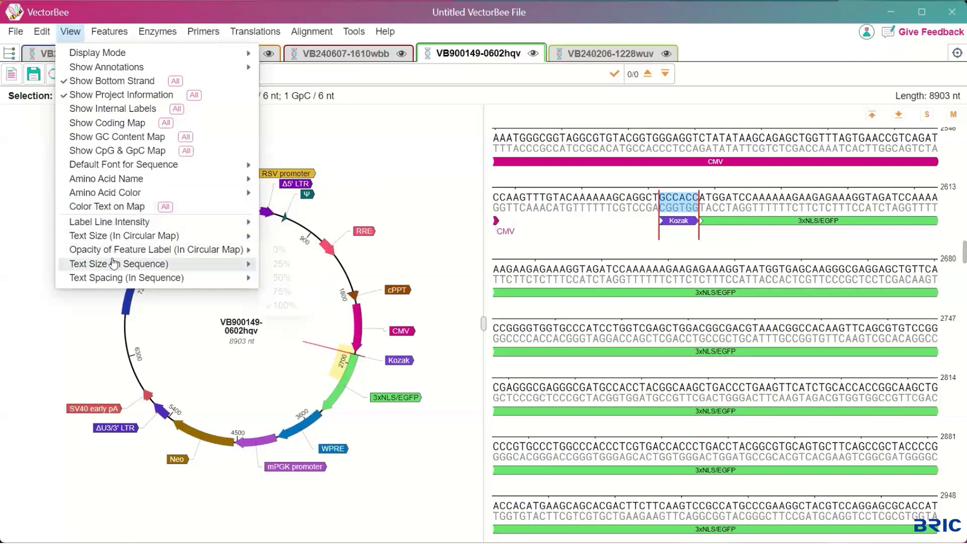
mouse_move(118, 282)
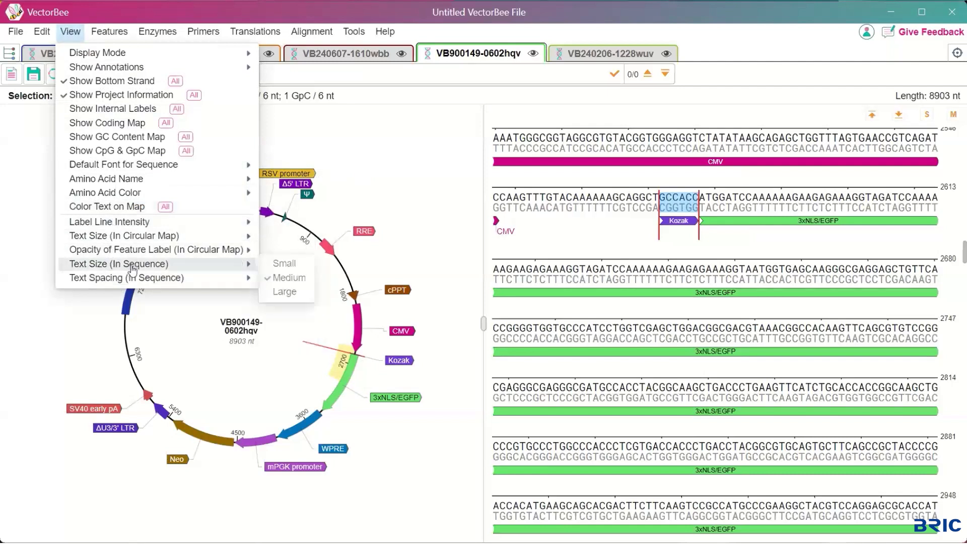
mouse_move(242, 273)
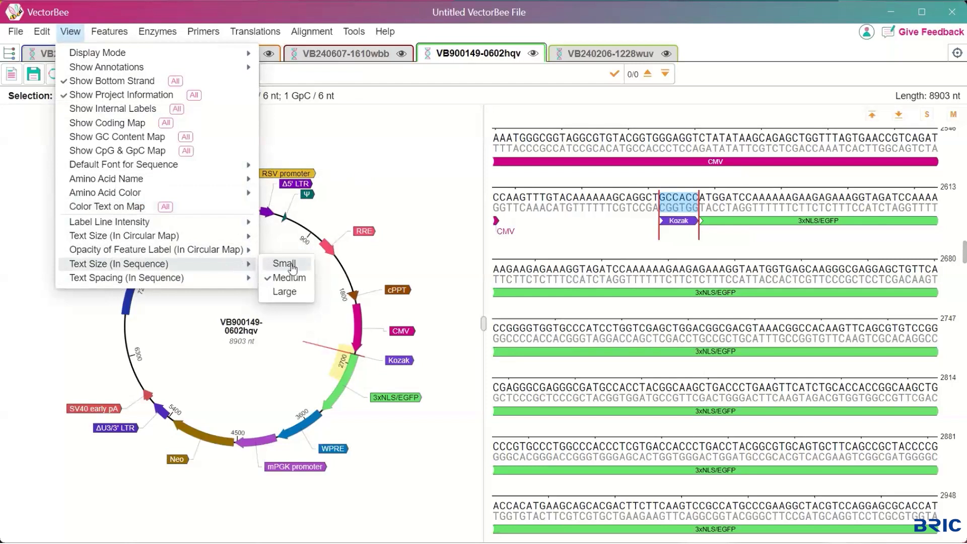
click(298, 292)
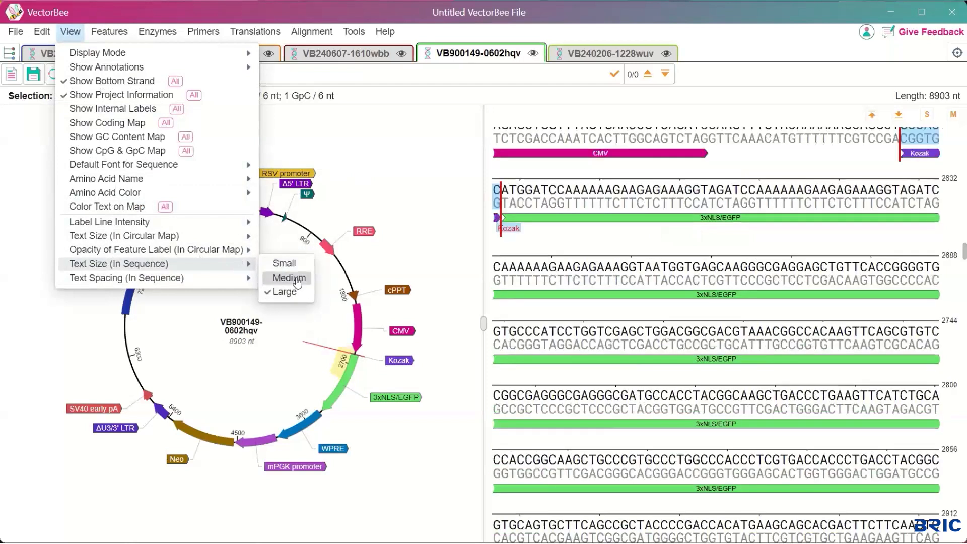
click(298, 279)
click(432, 227)
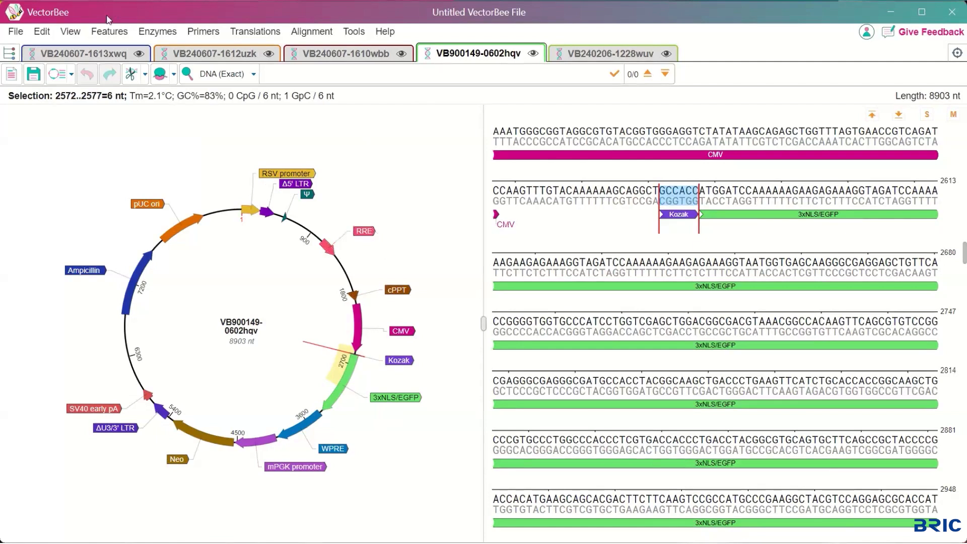
In the features list, show and hide the full annotations, and select and deselect all features
click(107, 32)
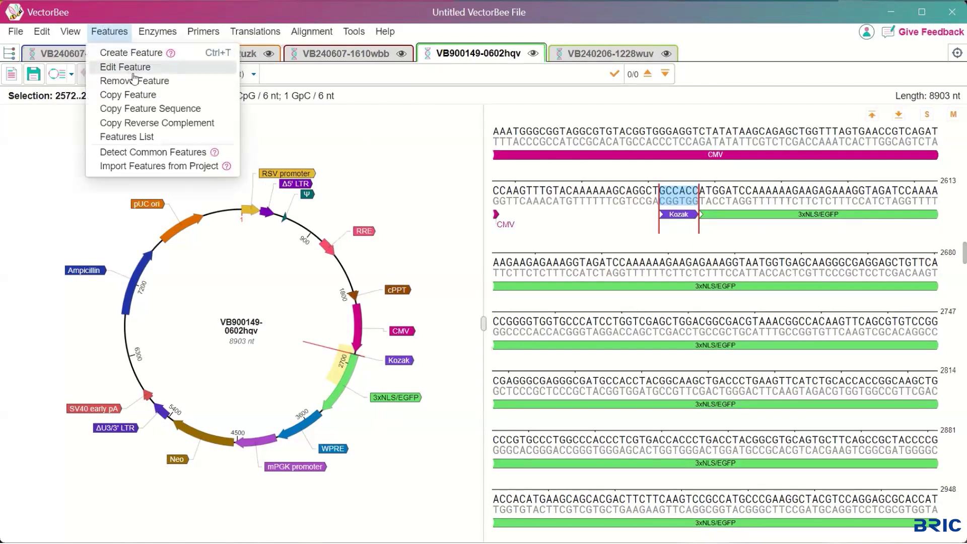
click(139, 137)
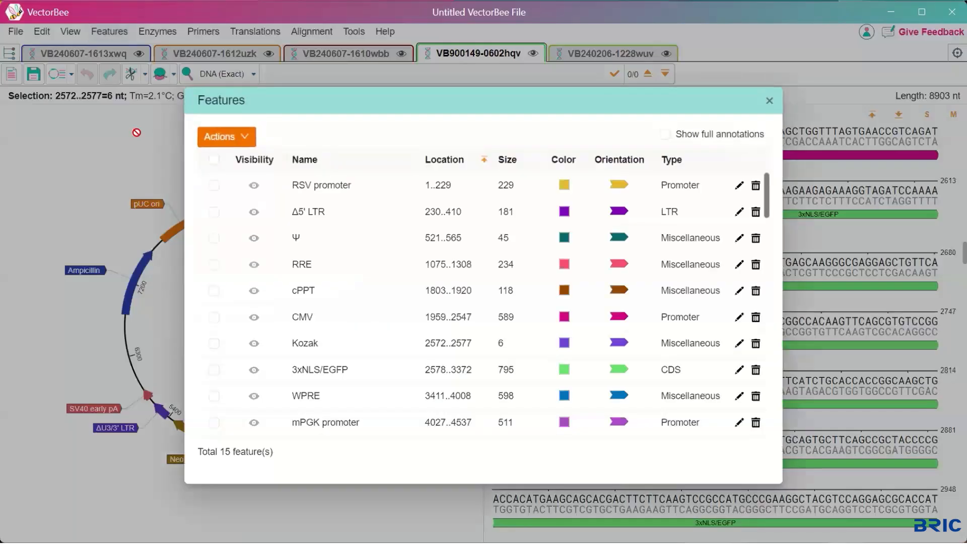
click(665, 134)
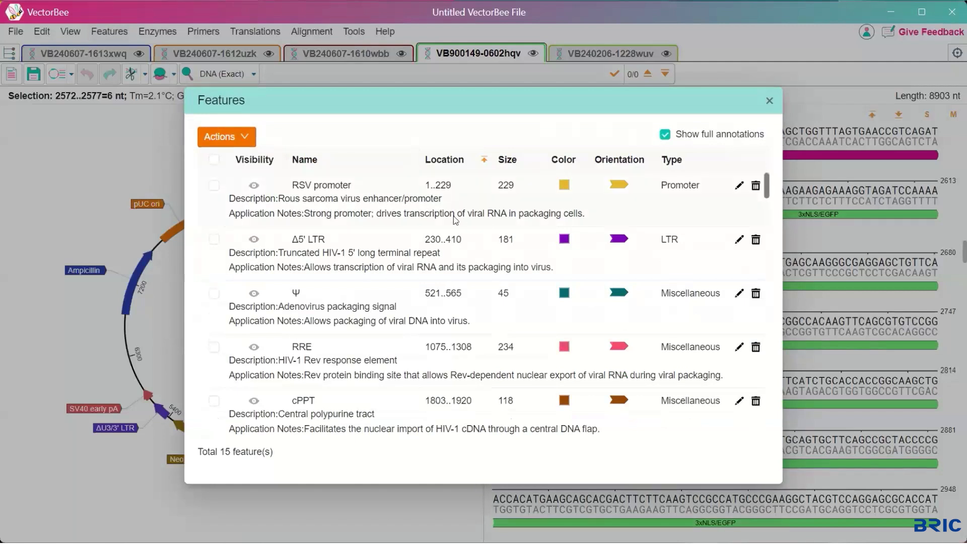
click(665, 135)
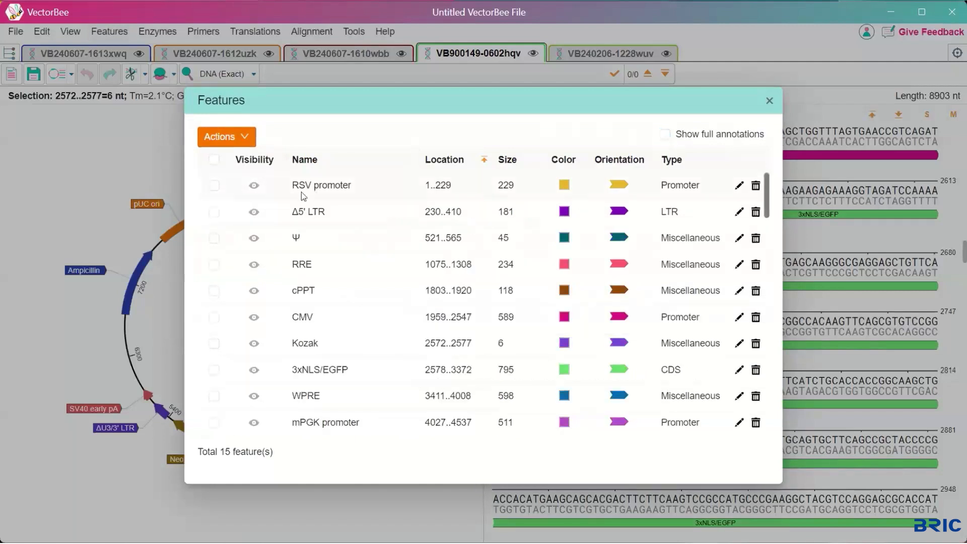
click(214, 160)
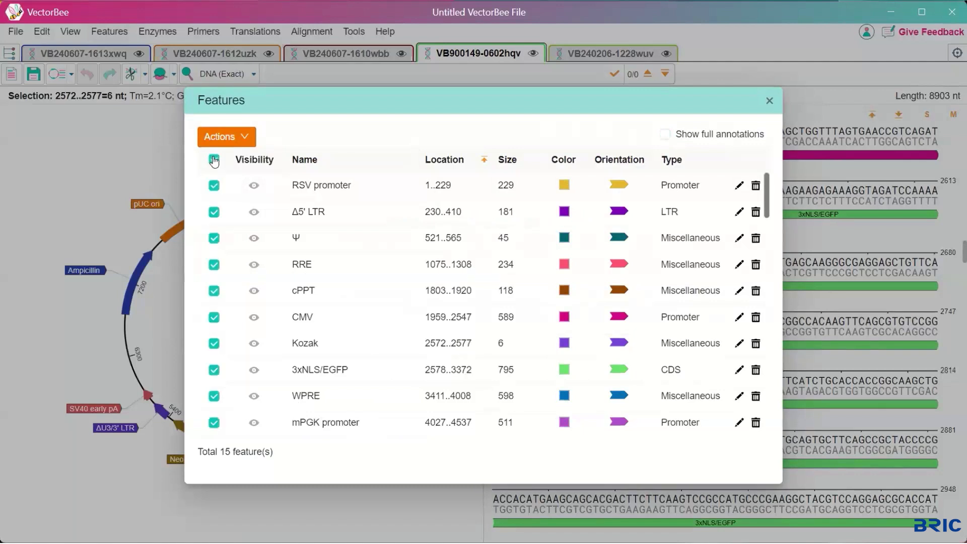
click(214, 160)
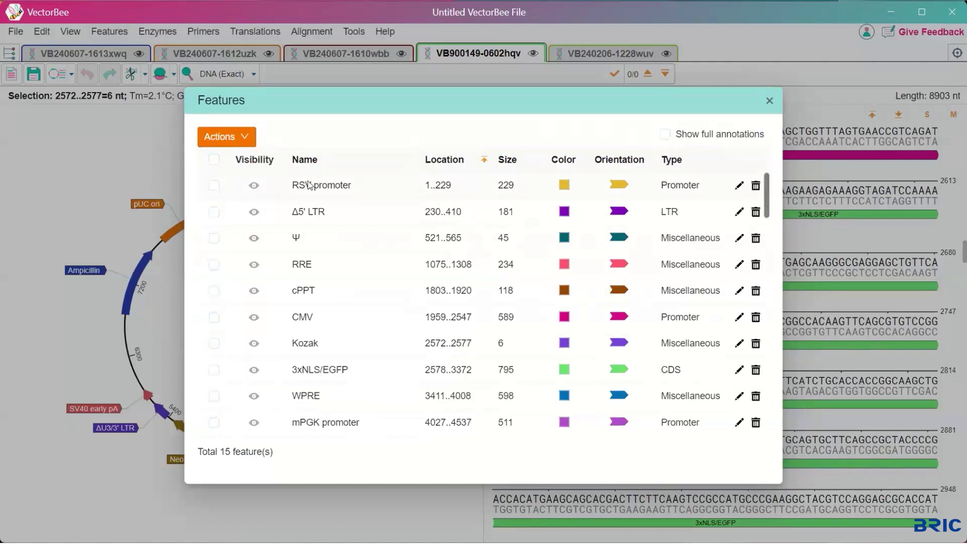
Add the note "Change to Sox2" to the 3xNLS/EGFP feature, save it and close the features list
click(739, 371)
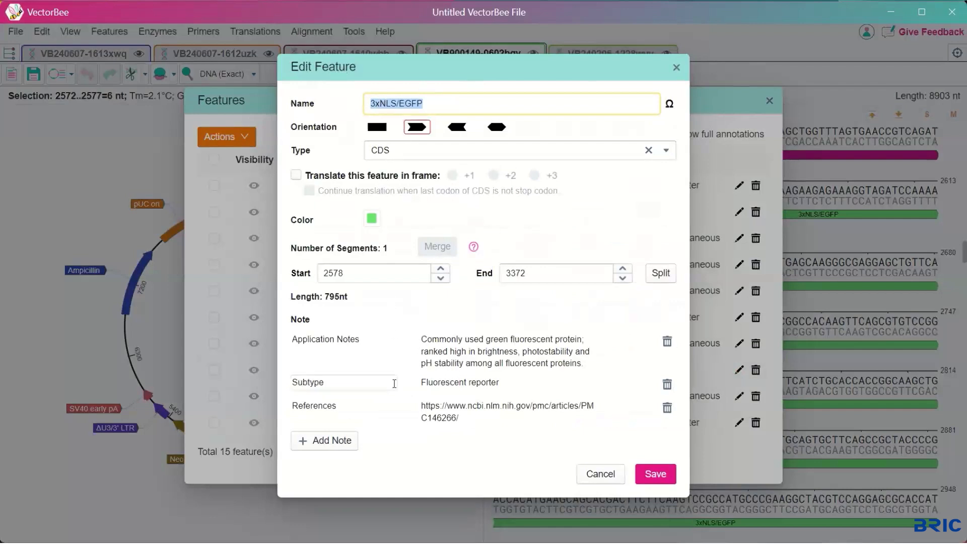
click(325, 440)
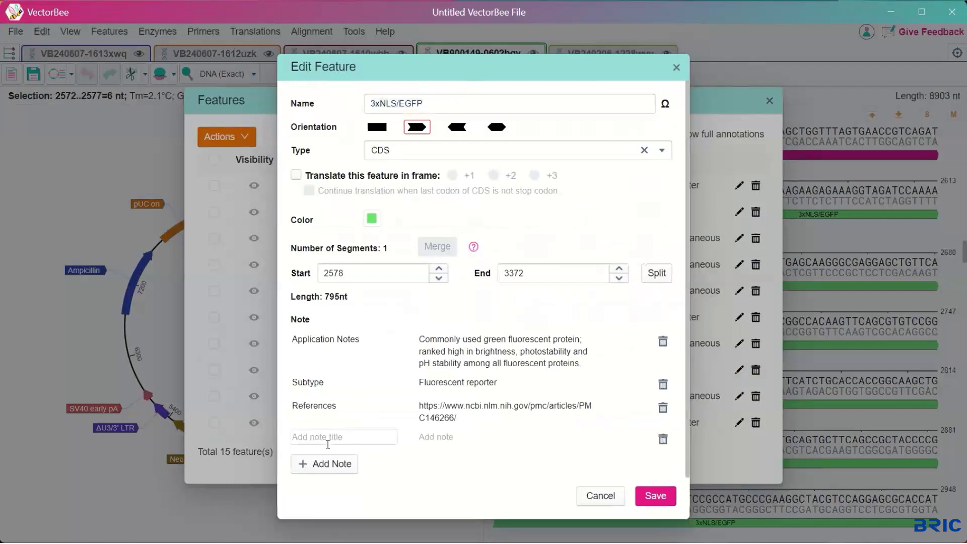
click(448, 438)
text(Change to Sox2)
click(654, 496)
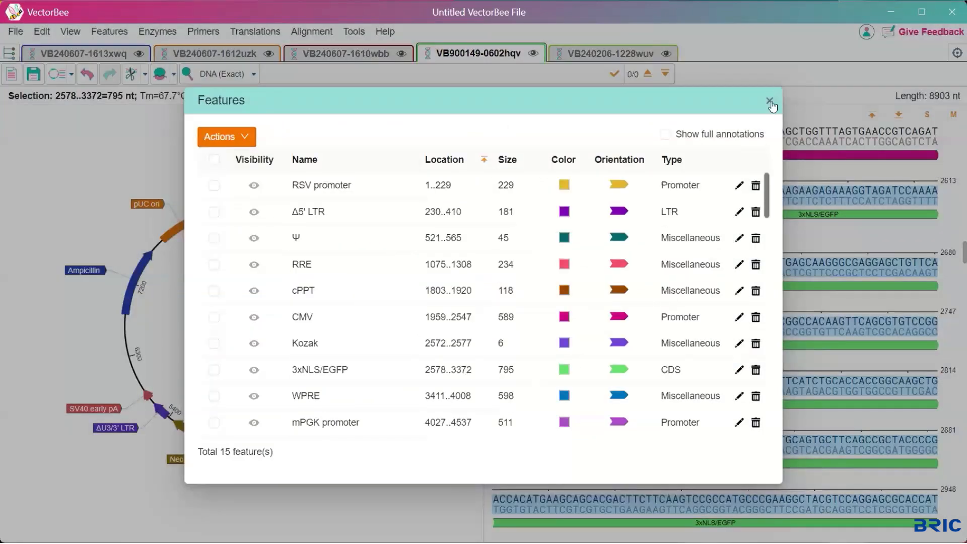
click(771, 101)
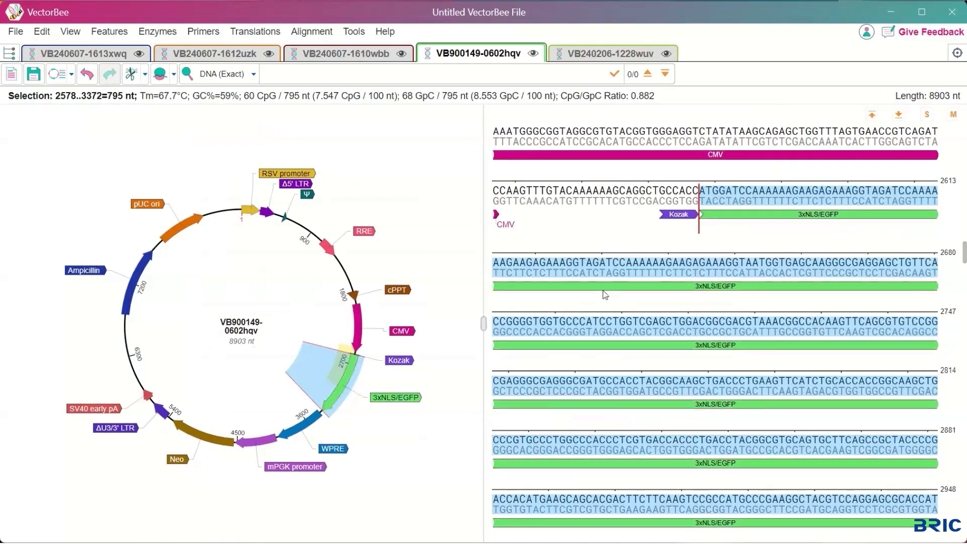
Remove the sequence 3258..3283 from the 3xNLS/EGFP feature and select the whole feature to check it
click(326, 401)
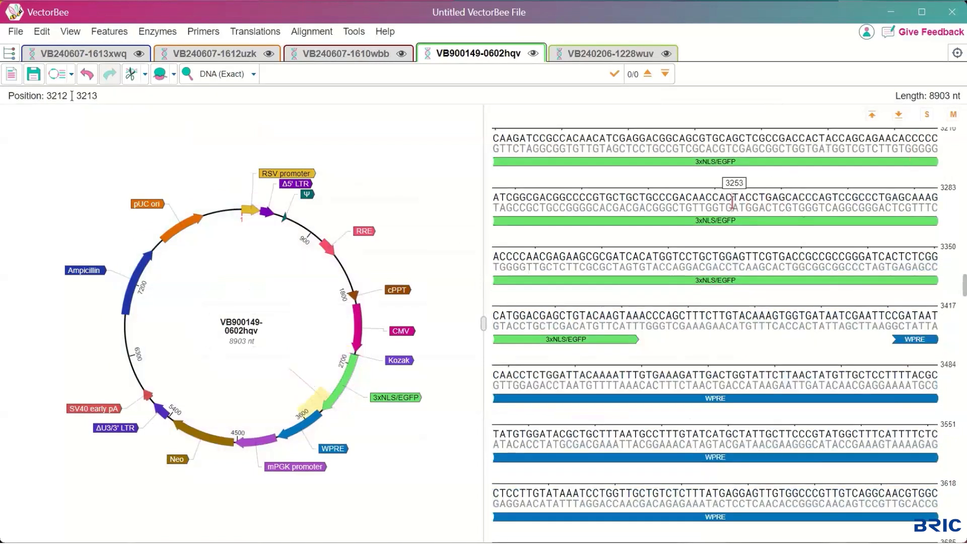
drag(766, 198, 936, 203)
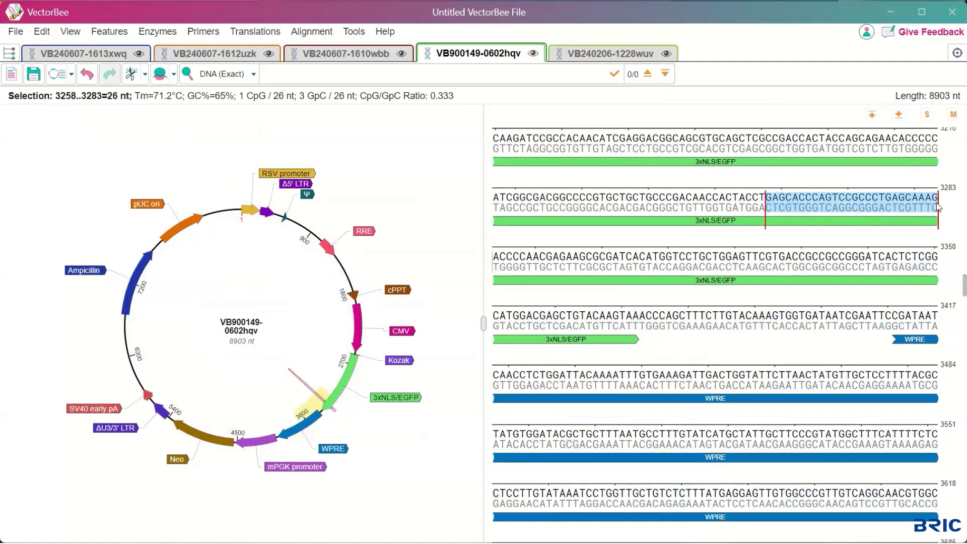
right_click(851, 225)
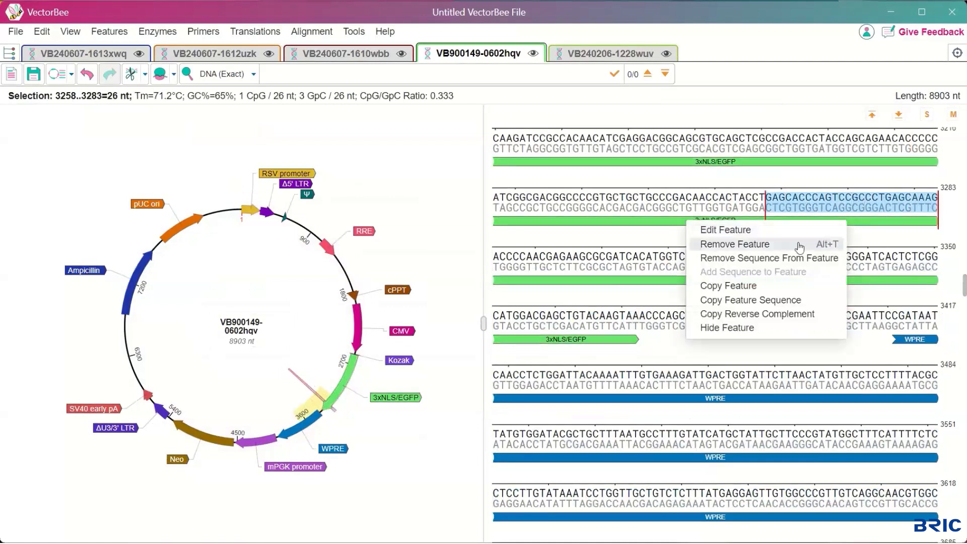
click(783, 259)
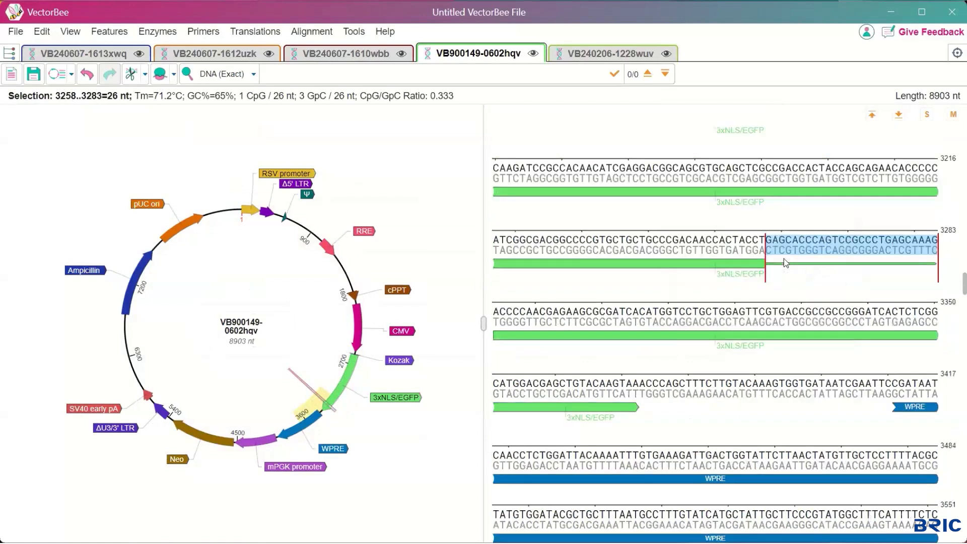
click(725, 240)
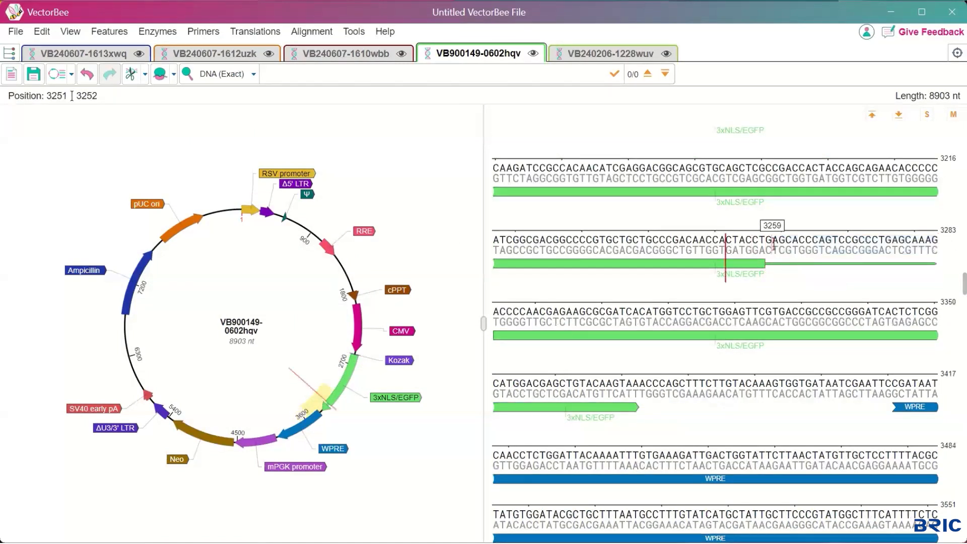
click(749, 264)
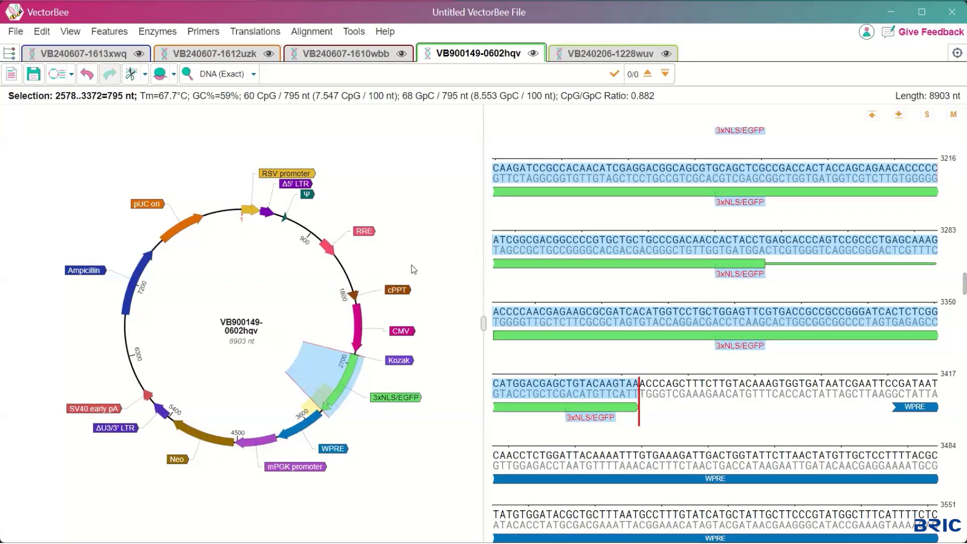
click(159, 76)
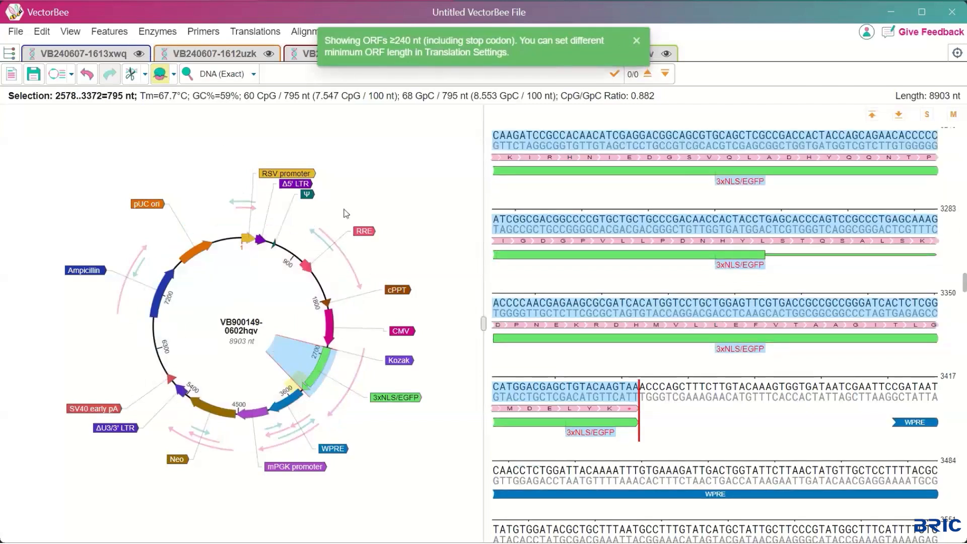
click(218, 54)
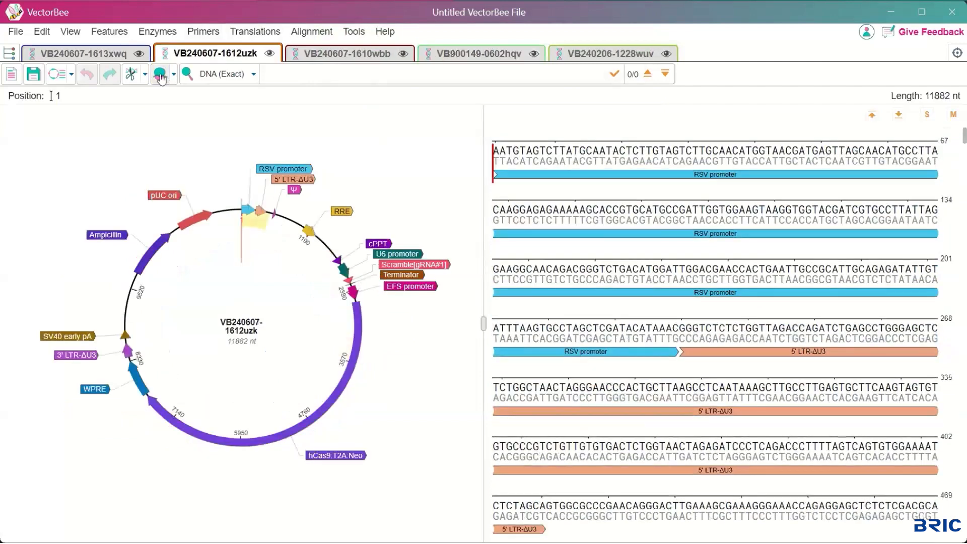
click(160, 75)
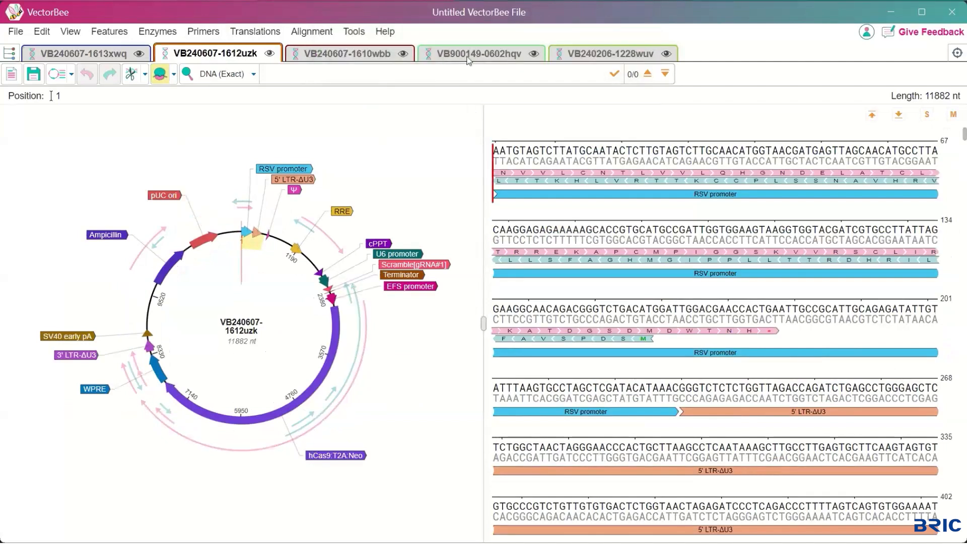
click(468, 54)
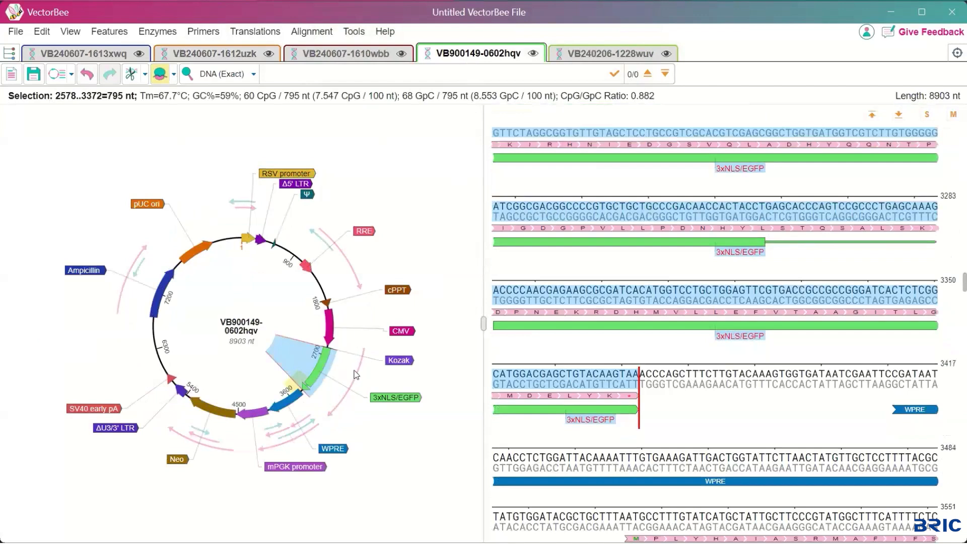
Turn on translation of the 3xNLS/EGFP feature in frame +1, continuing when the last CDS codon is not a stop codon
click(320, 341)
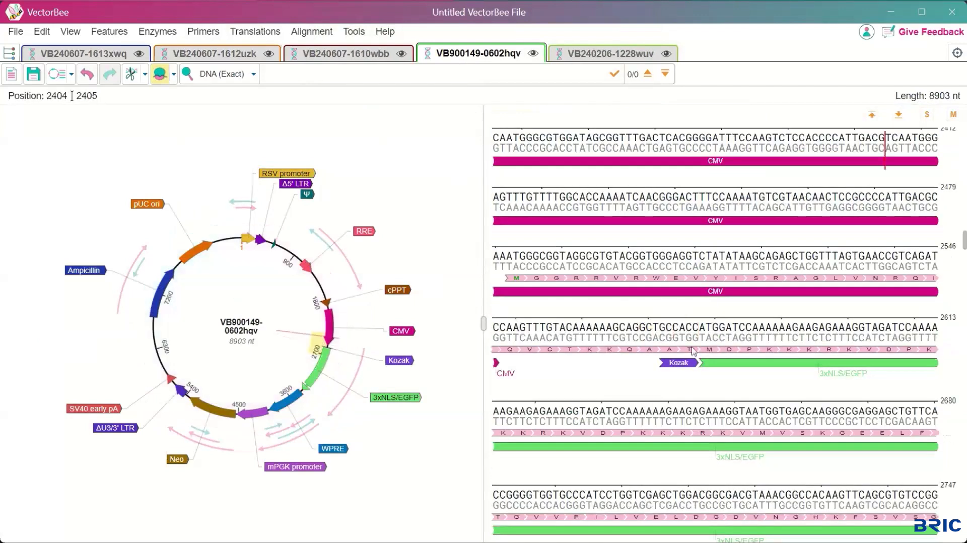
click(733, 364)
right_click(733, 363)
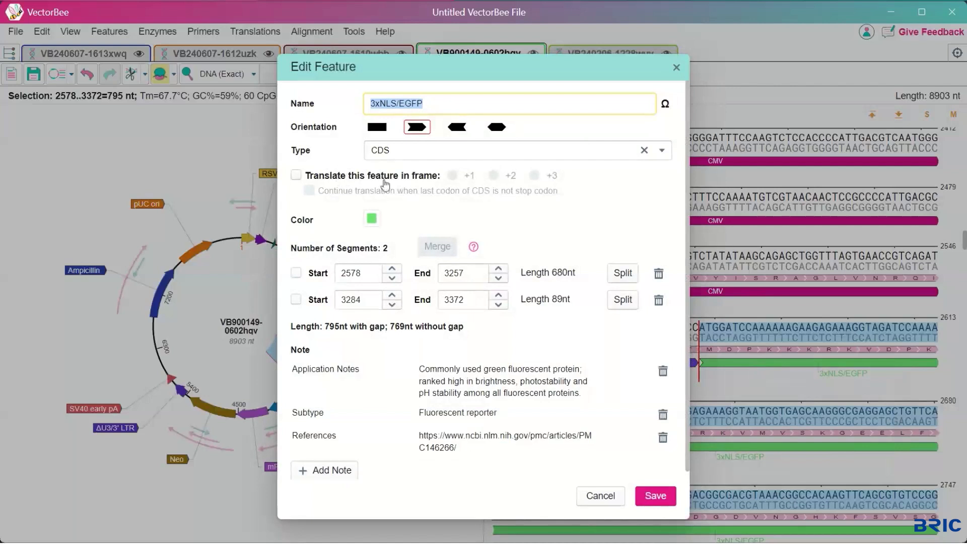
click(295, 175)
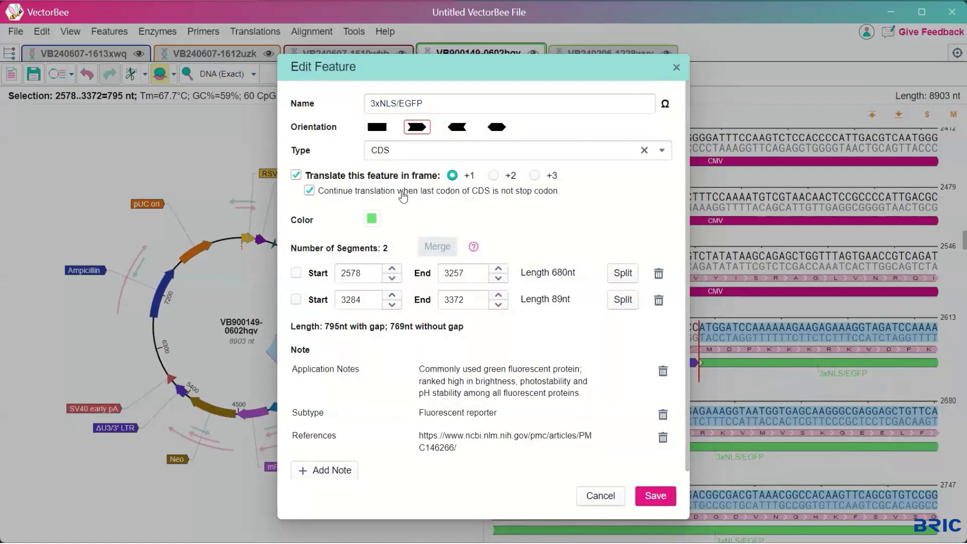
click(649, 497)
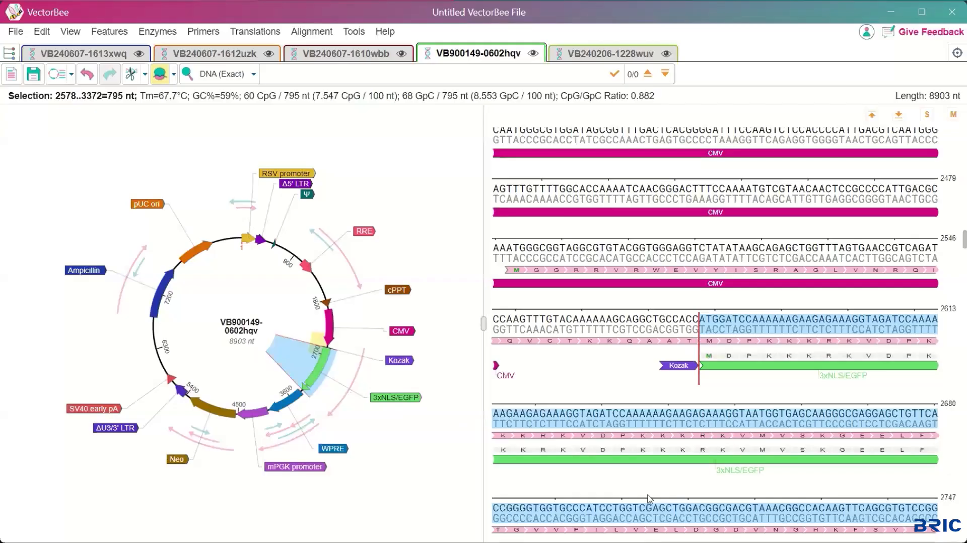
mouse_move(710, 358)
click(70, 34)
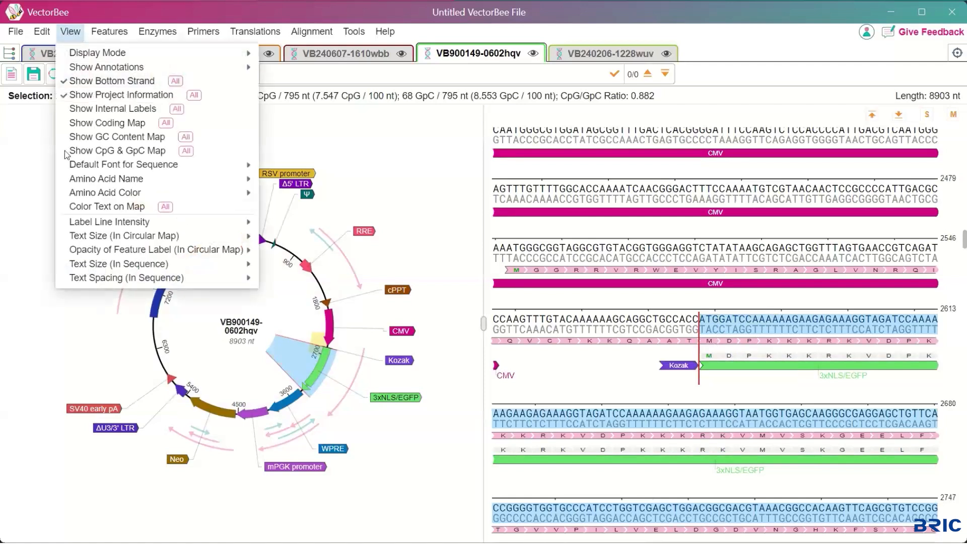
mouse_move(115, 181)
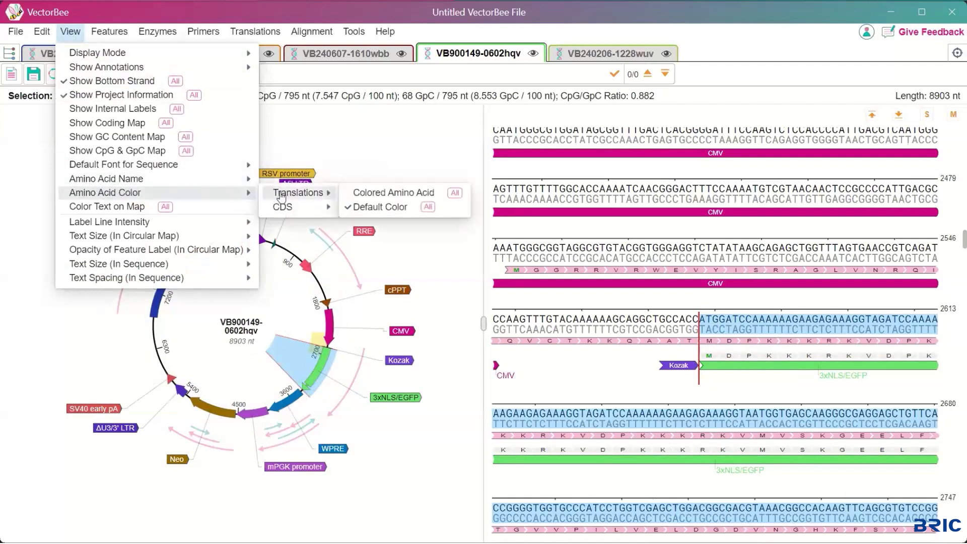
mouse_move(302, 211)
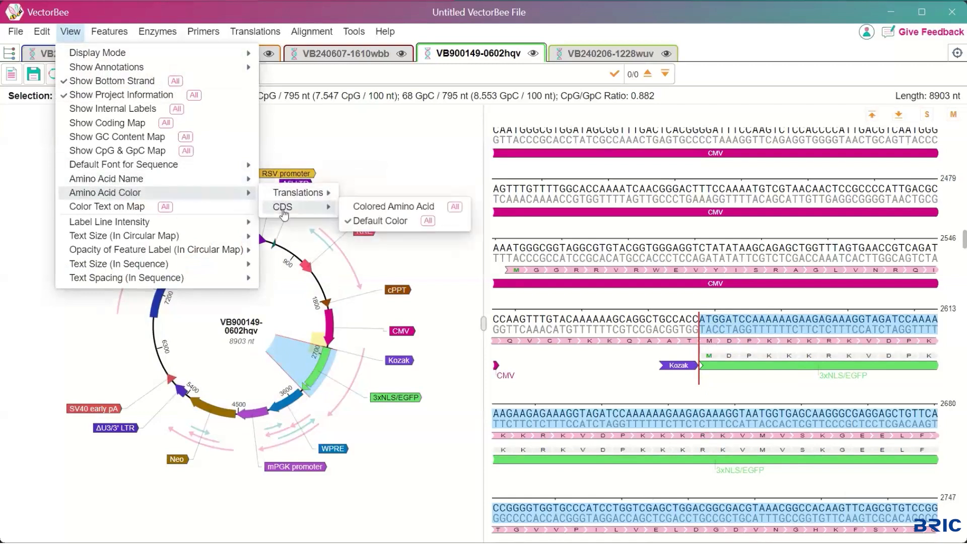
click(383, 210)
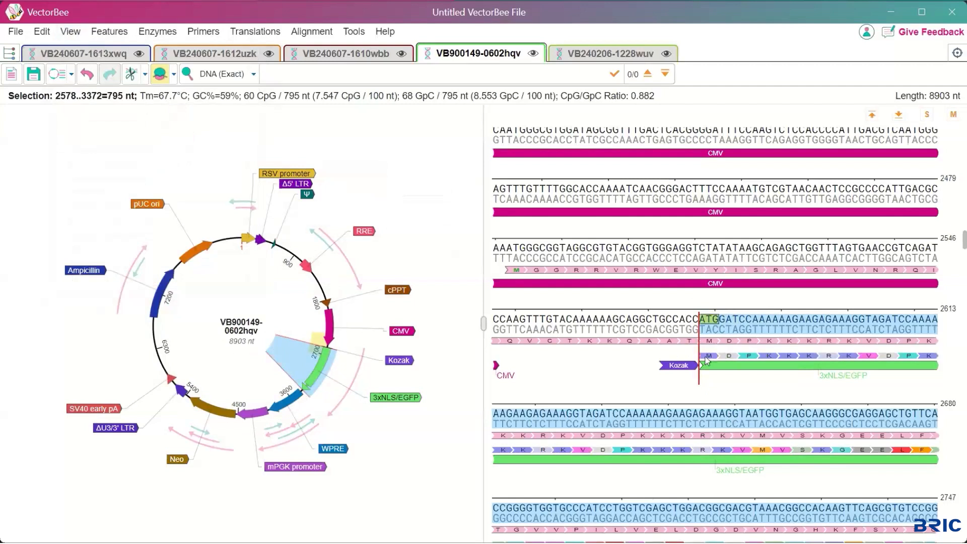
mouse_move(707, 357)
click(594, 56)
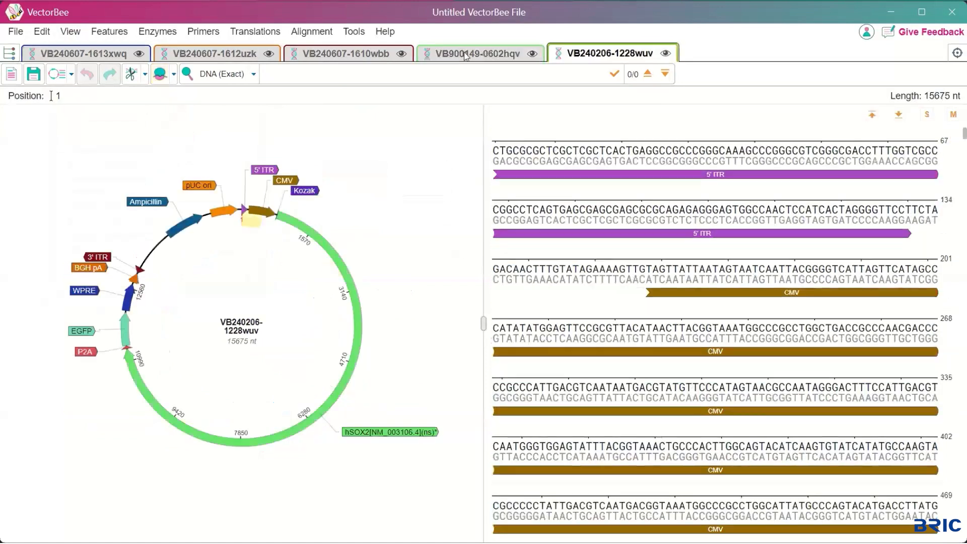
click(332, 54)
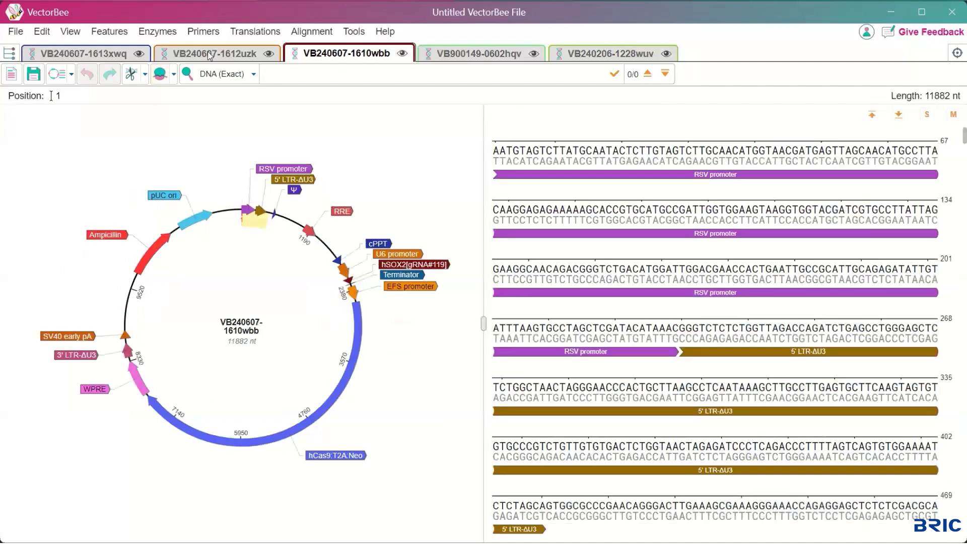
click(210, 55)
Save the file with all open vectors in the Documents folder as "Vectors Today" in vbee format
click(15, 32)
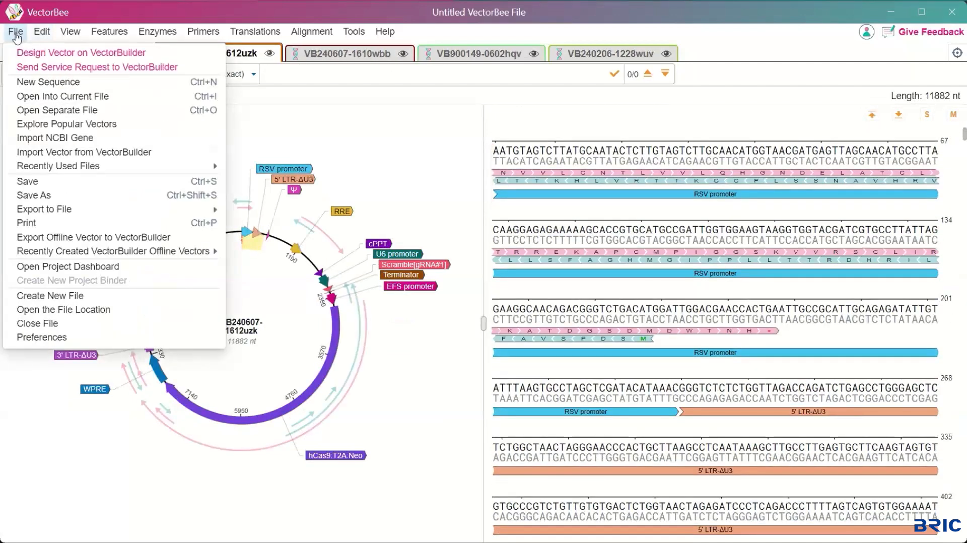
click(48, 195)
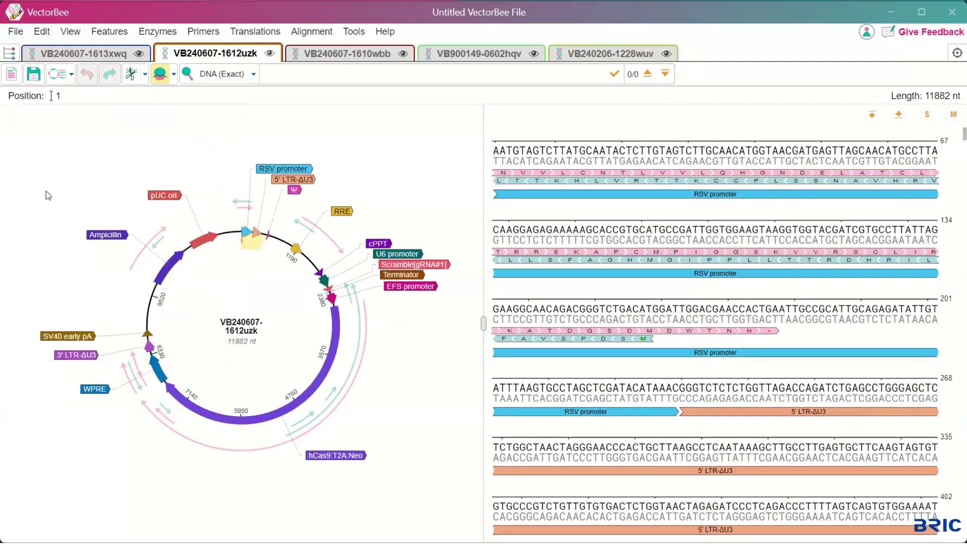
text(V)
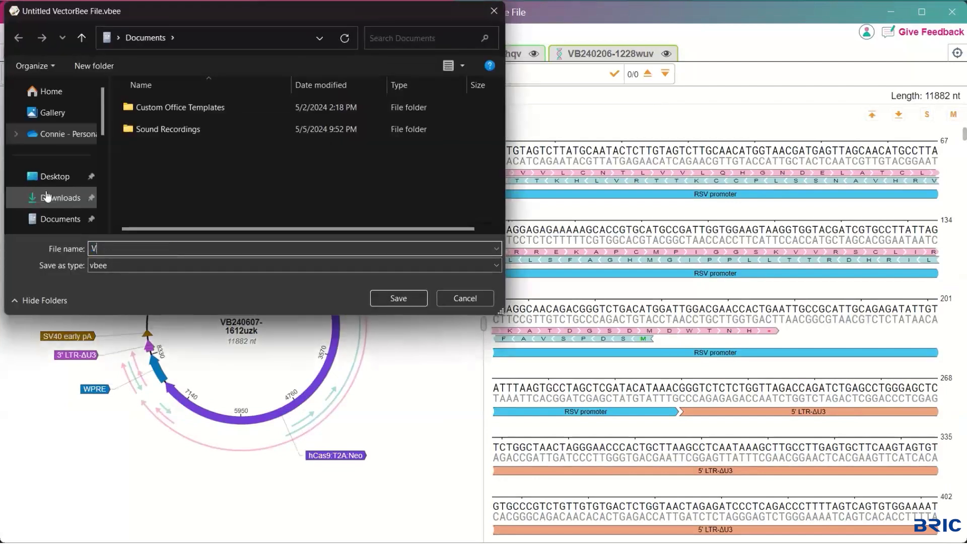
text(ectors Today)
key(Return)
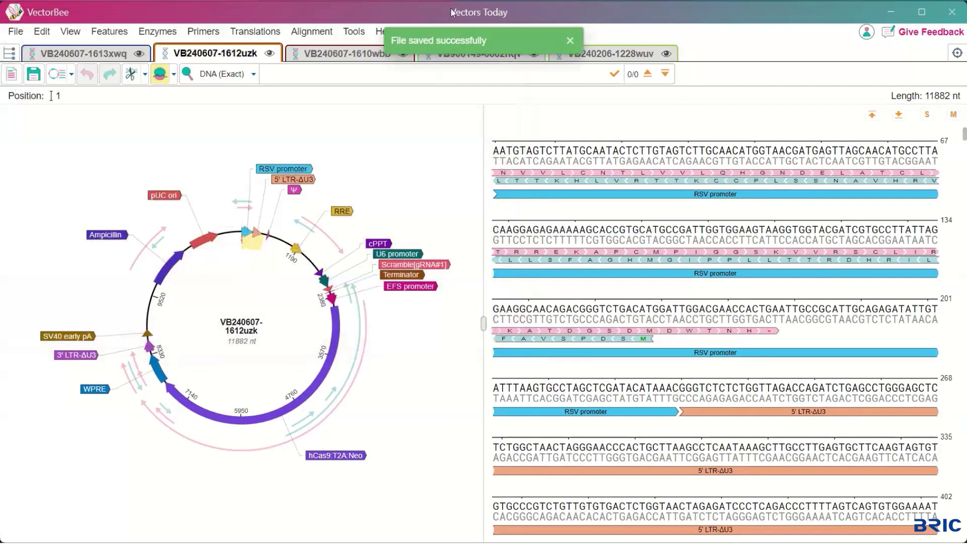
click(9, 53)
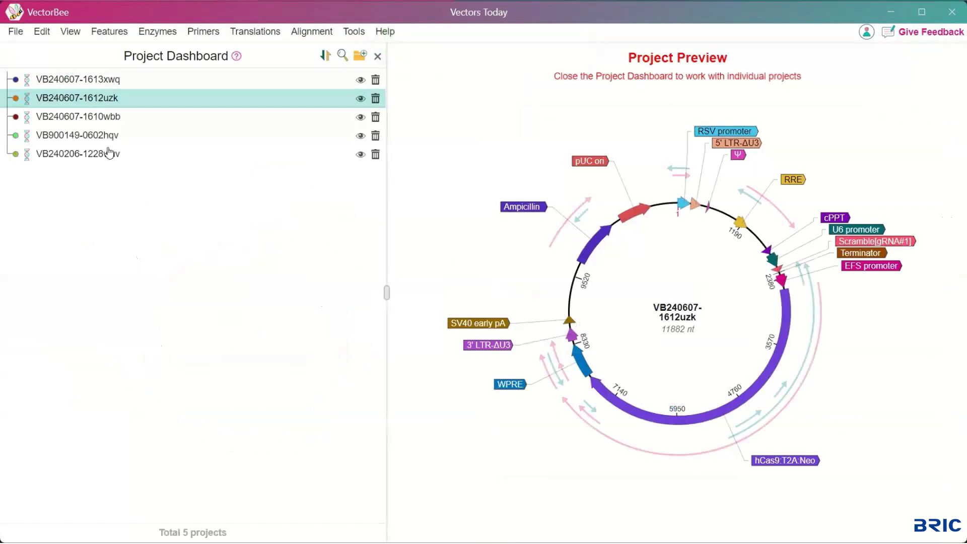
click(107, 84)
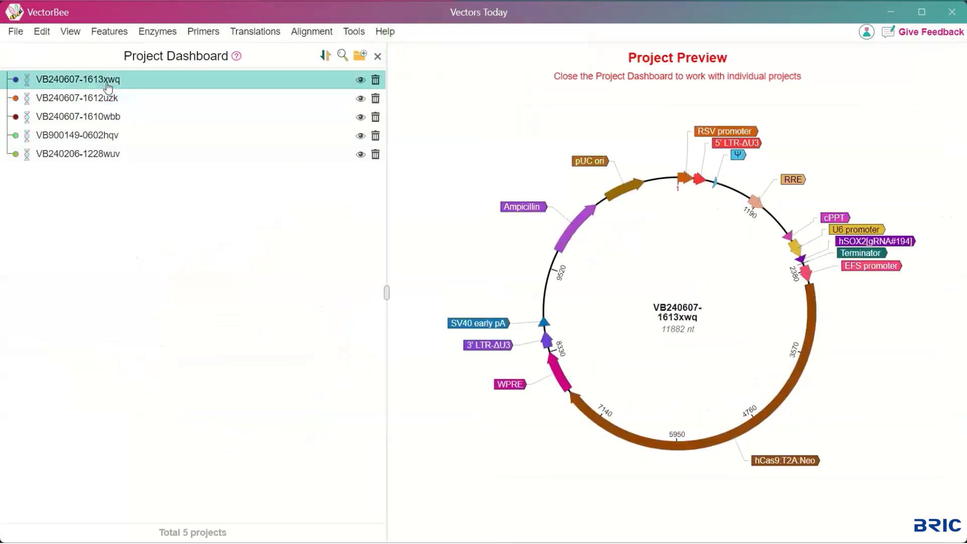
click(108, 101)
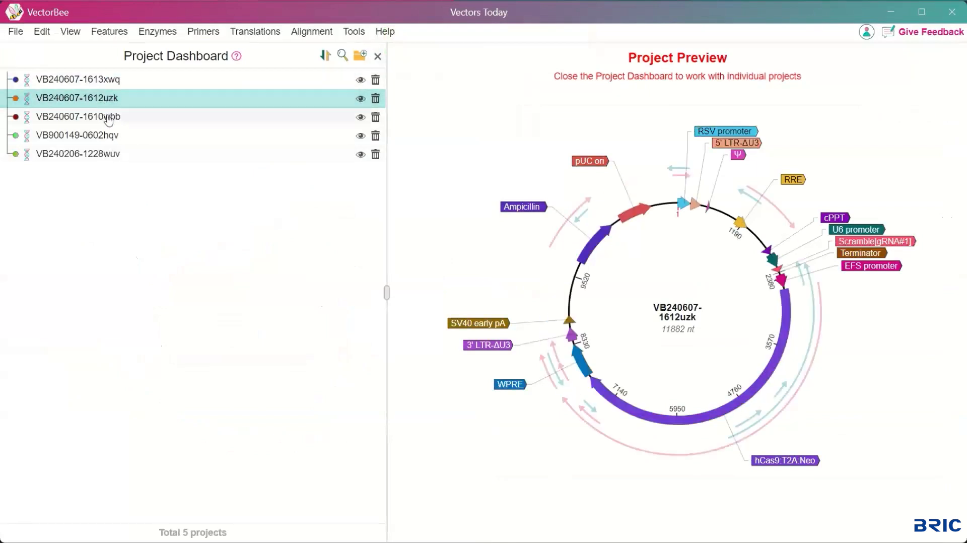
click(108, 119)
click(108, 137)
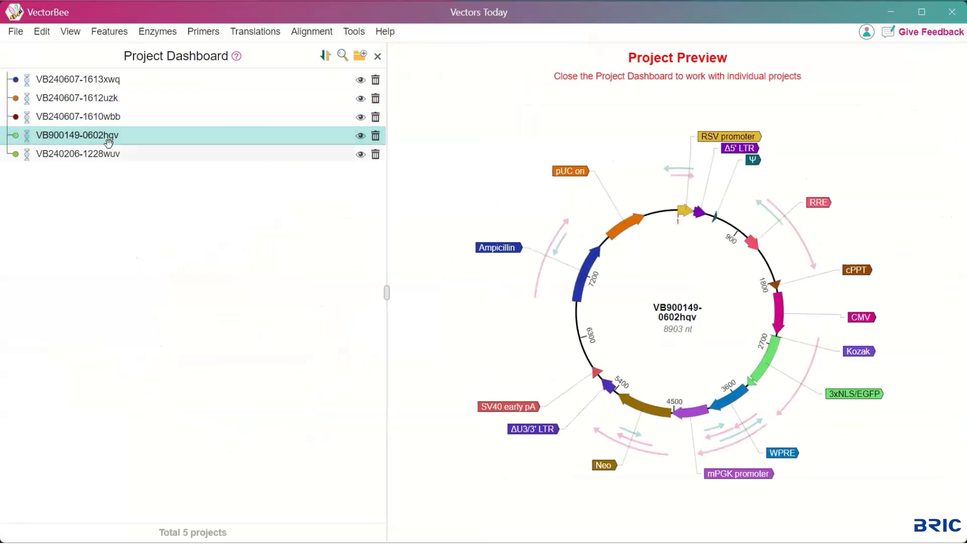
click(108, 155)
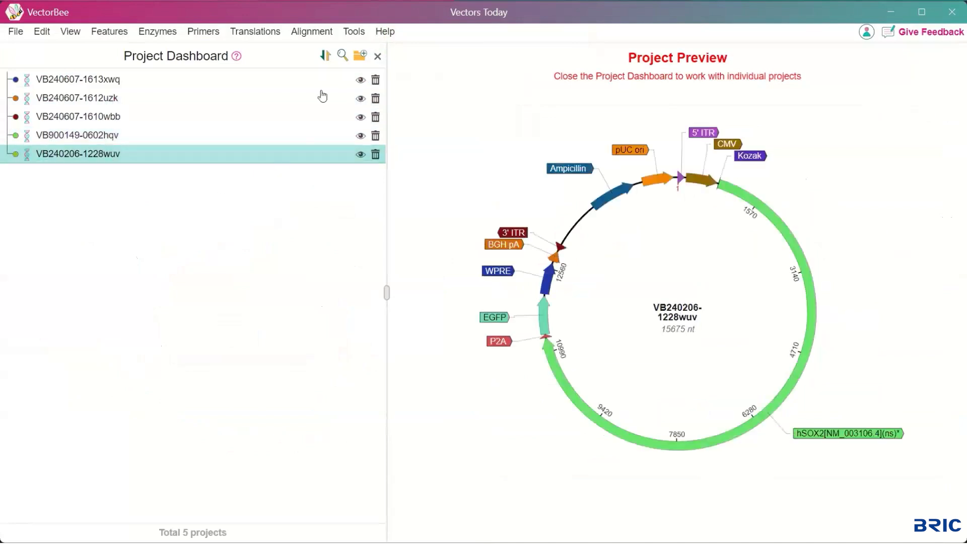
Set up a new project binder named "Sox2 CRISPR KO" with the cyan-blue binder color RGB 0, 184, 212
click(362, 57)
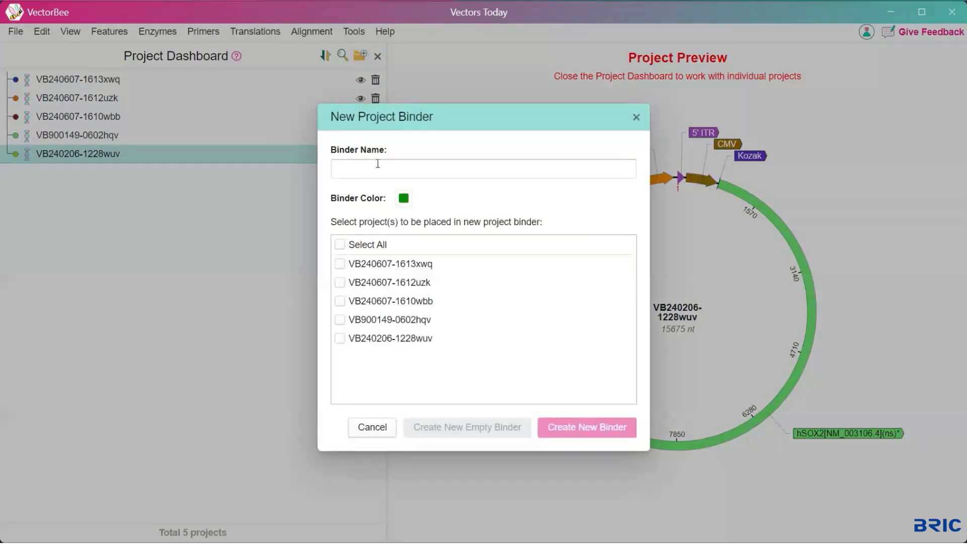
click(377, 169)
text(Sox2 CRISPR KO)
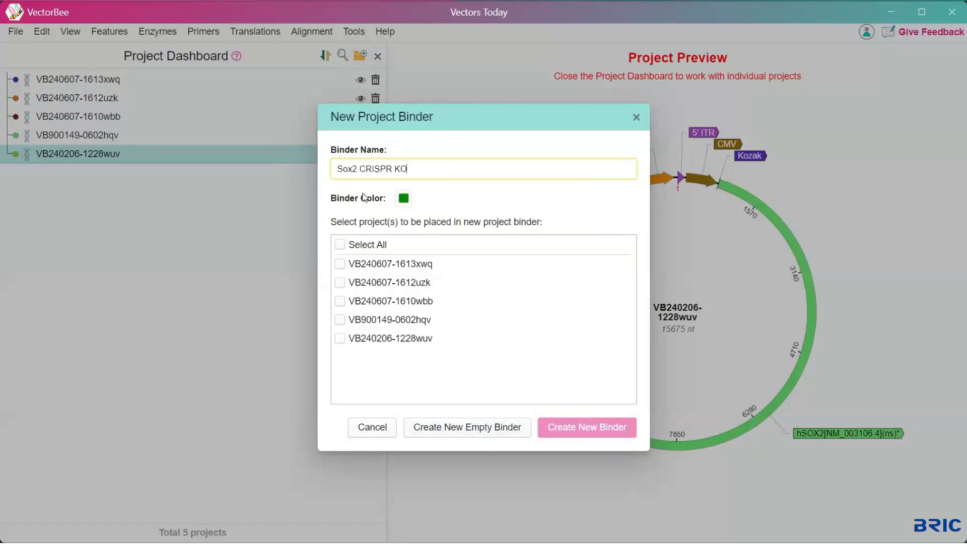
click(404, 198)
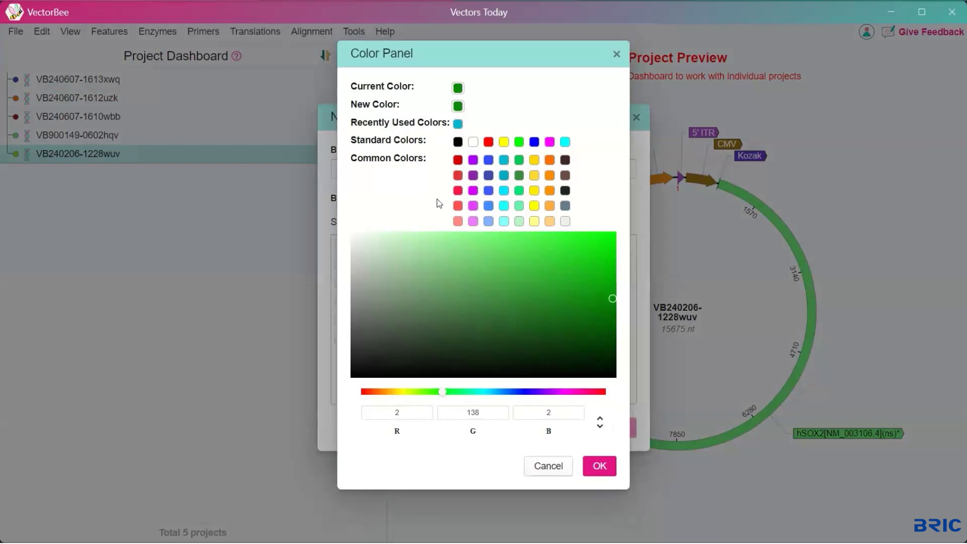
click(504, 161)
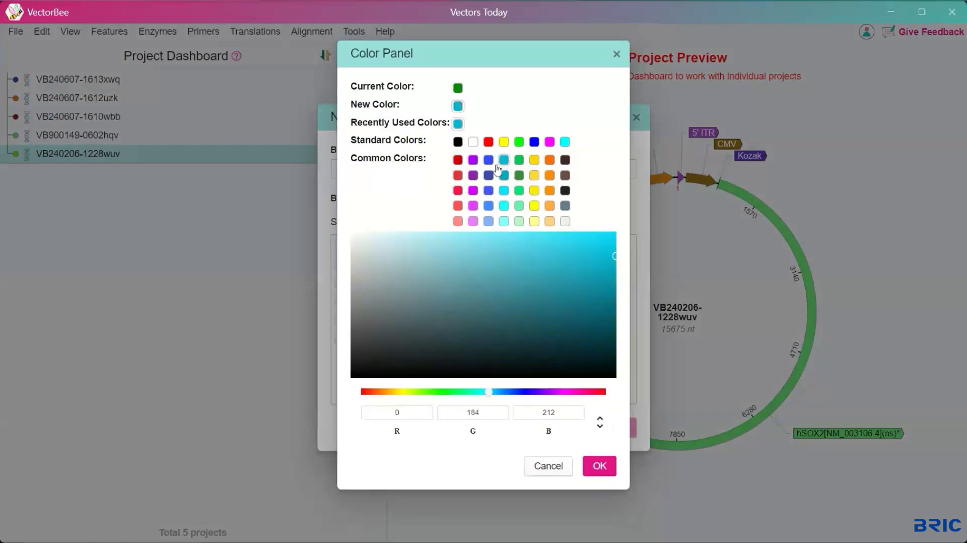
click(595, 465)
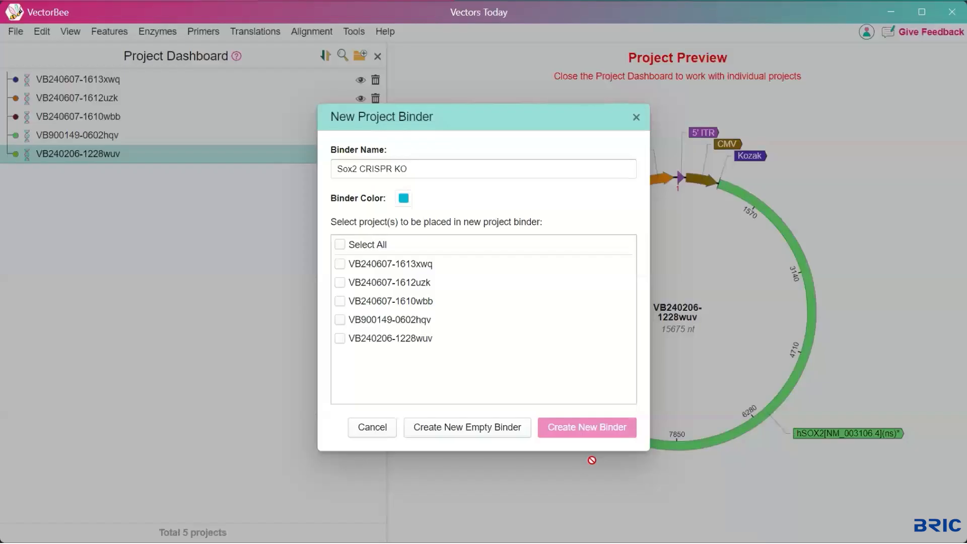
click(339, 264)
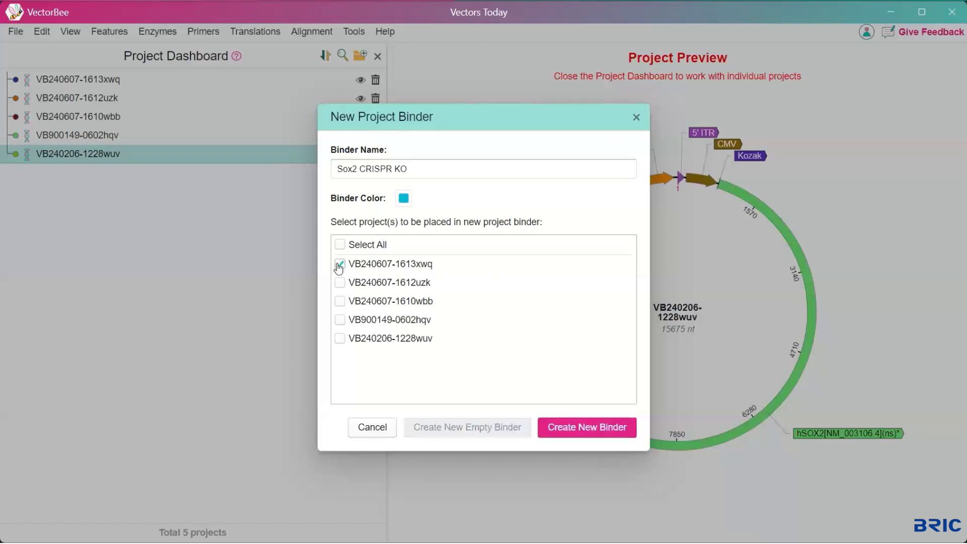
click(339, 283)
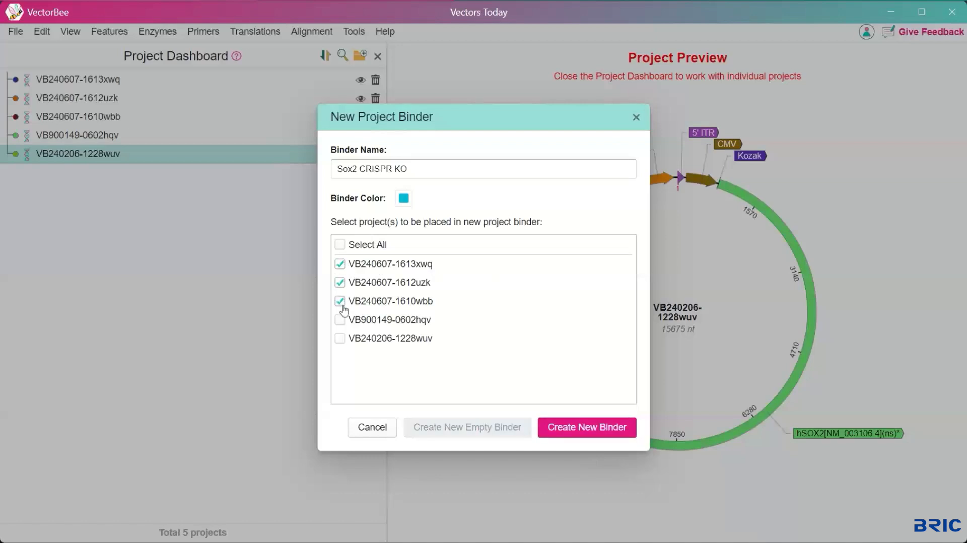
click(573, 434)
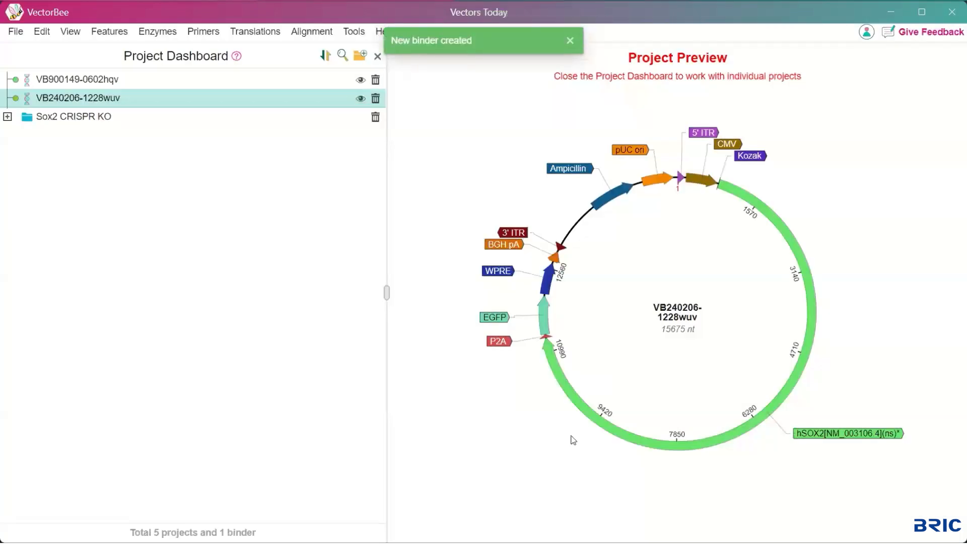
click(8, 117)
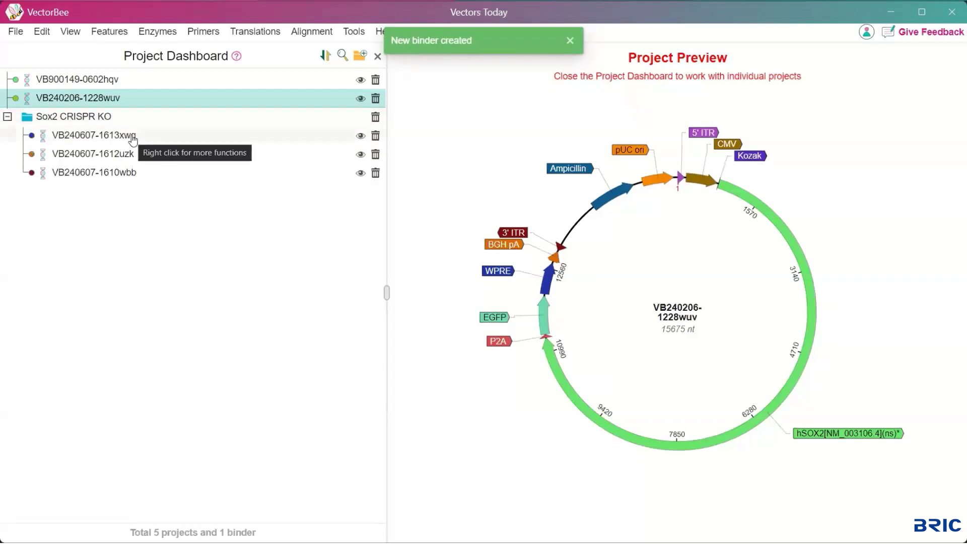
click(347, 142)
click(335, 157)
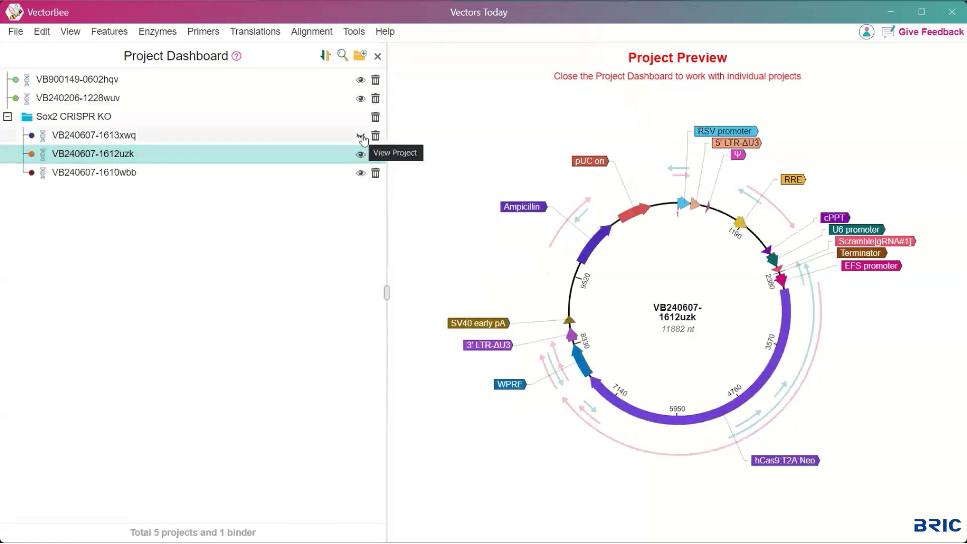
click(361, 136)
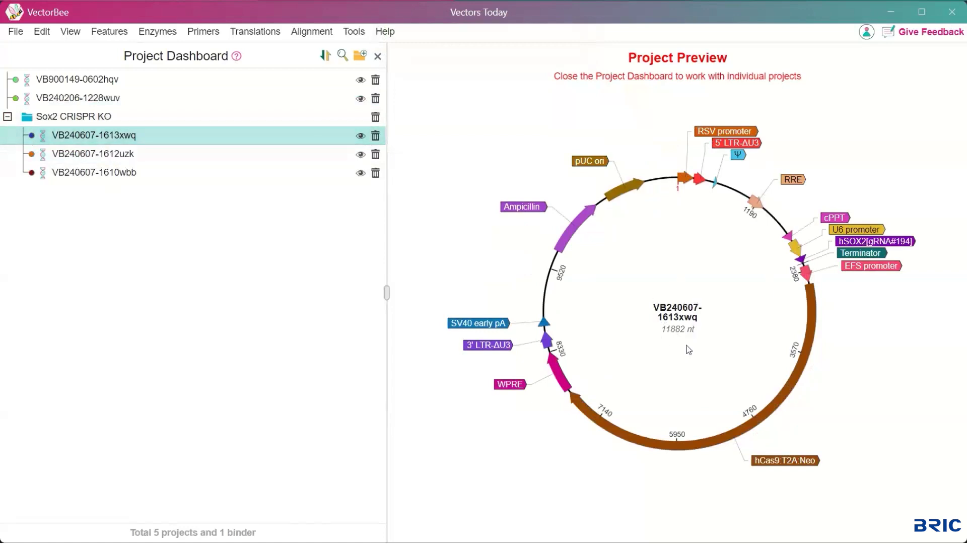
right_click(122, 141)
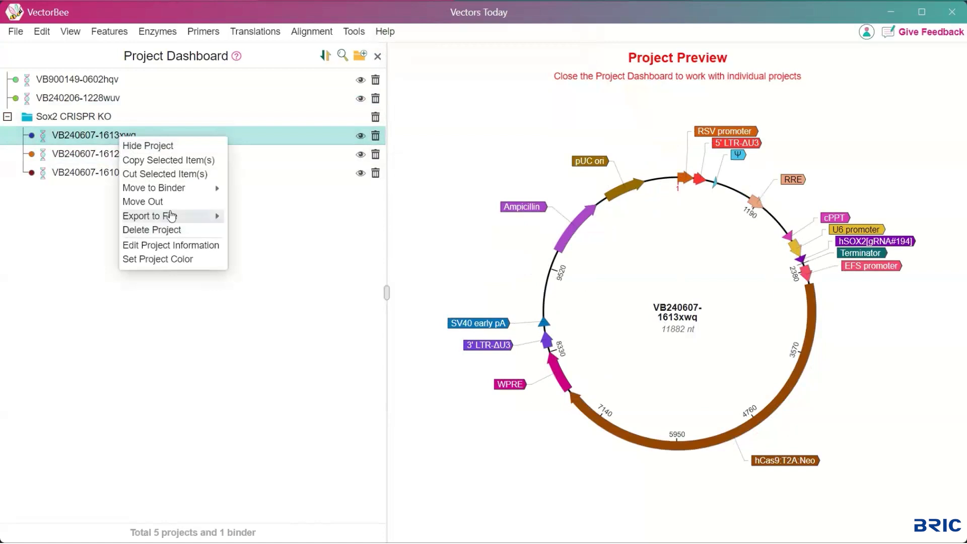
click(174, 246)
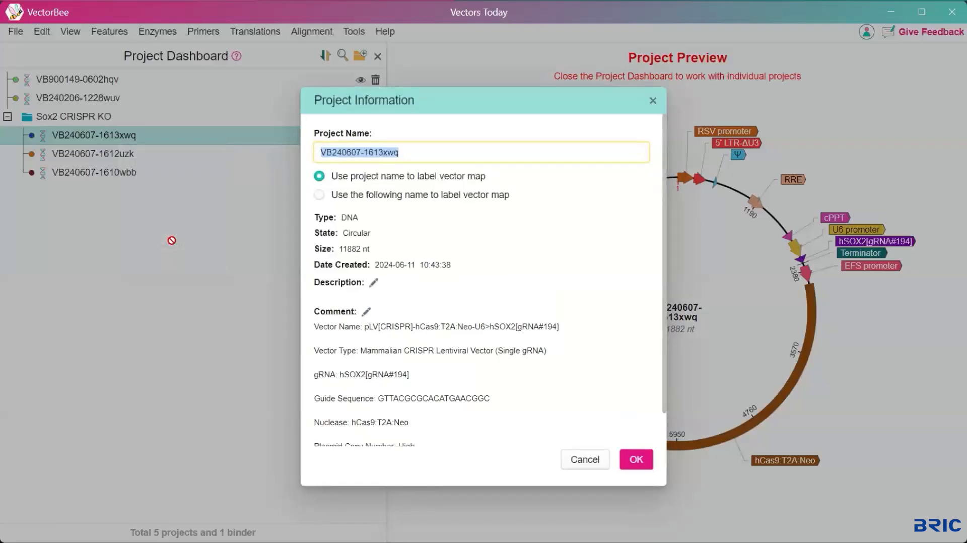
click(354, 195)
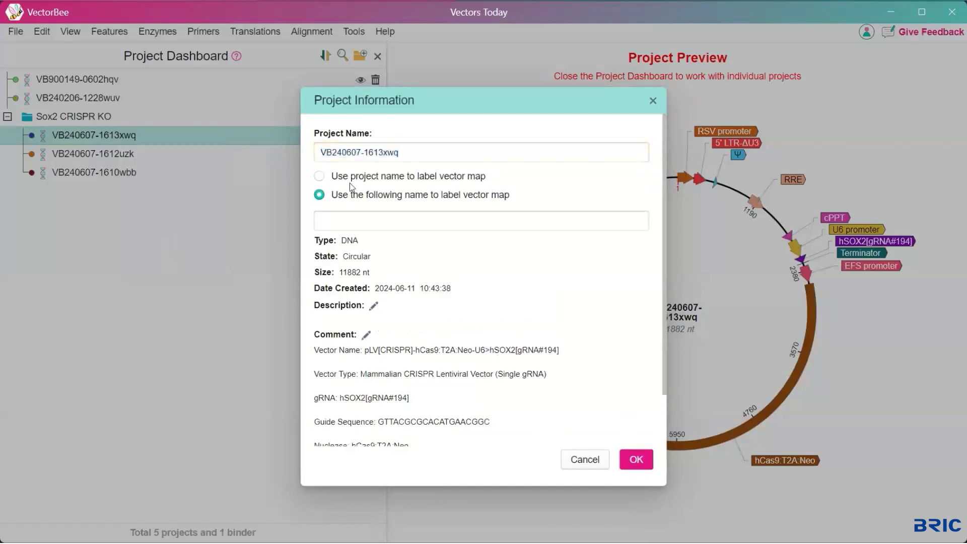
click(384, 155)
key(ctrl+c)
key(BackSpace)
click(348, 229)
key(ctrl+v)
click(355, 151)
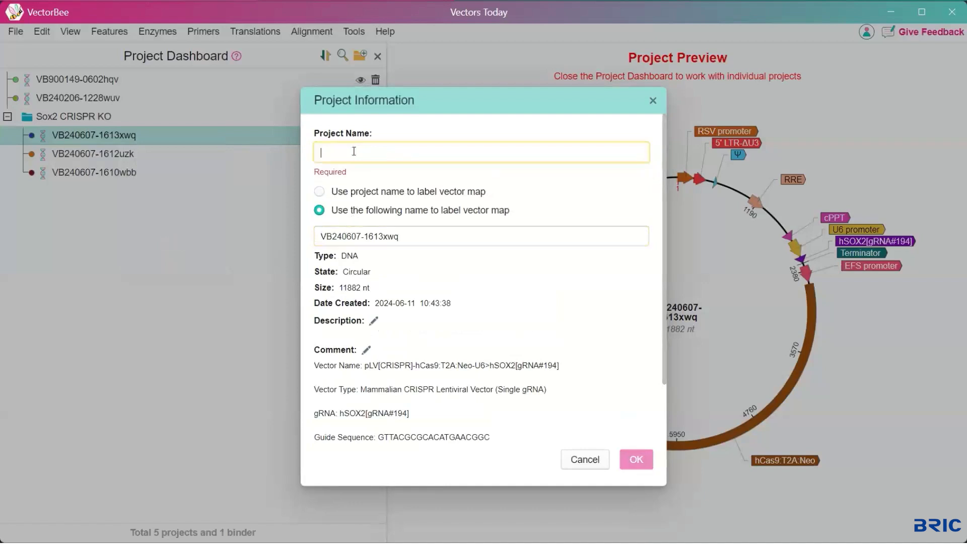
text(Sox2 gRNA1)
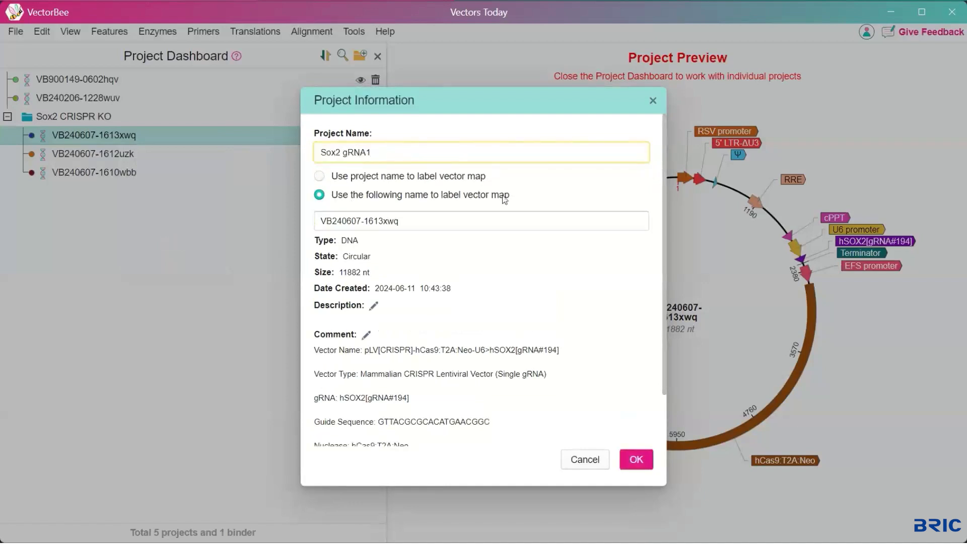
click(636, 459)
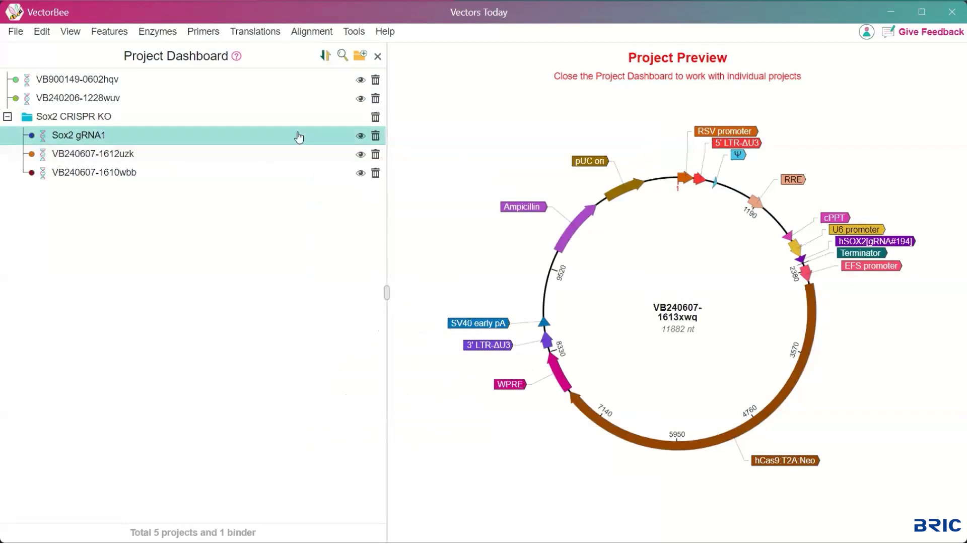
click(379, 57)
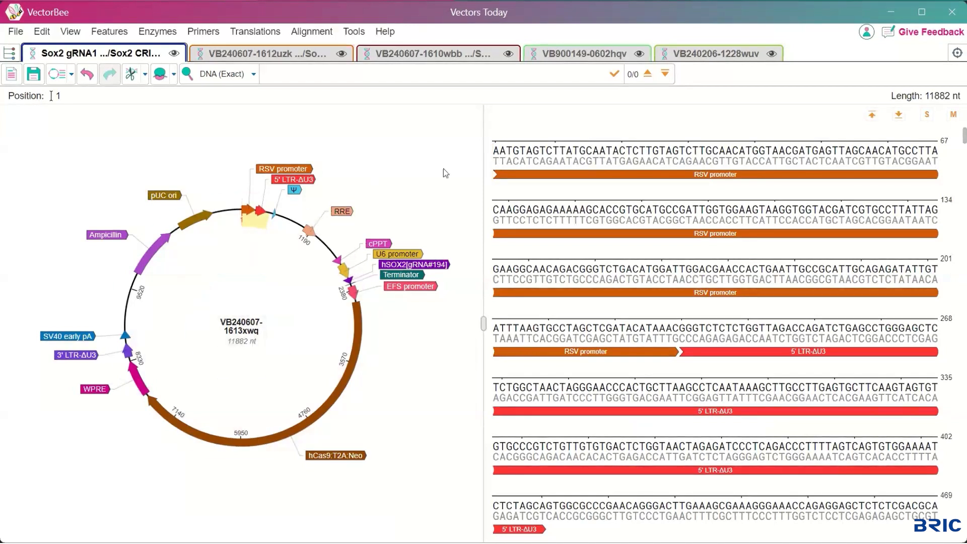
click(567, 54)
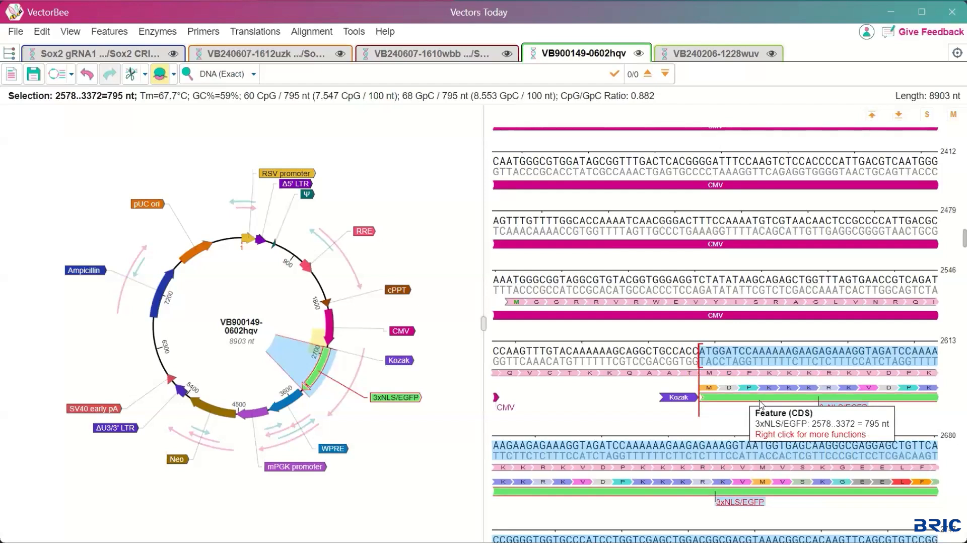
Delete the selected 3xNLS/EGFP sequence, view the insertion options at the deletion point, and undo the deletion
scroll(761, 405, down, 3)
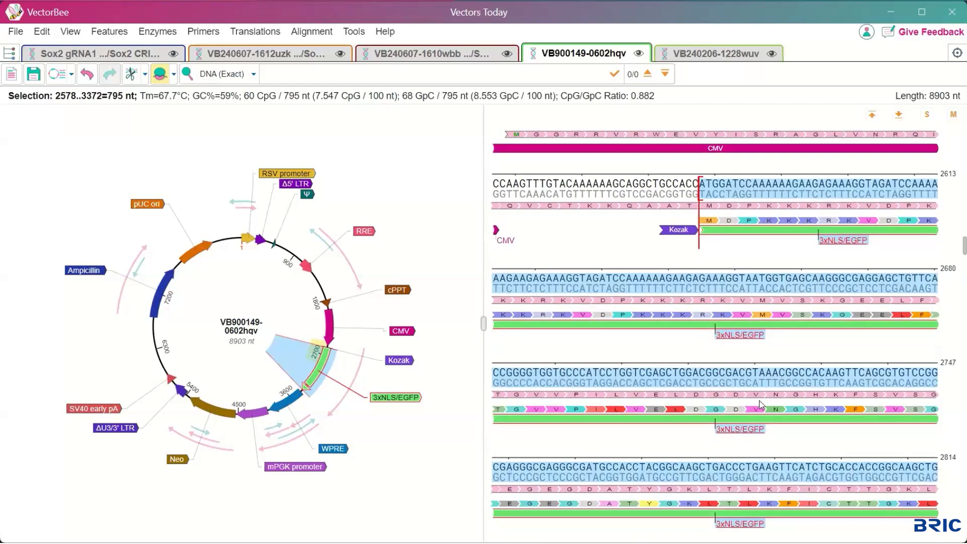
key(Delete)
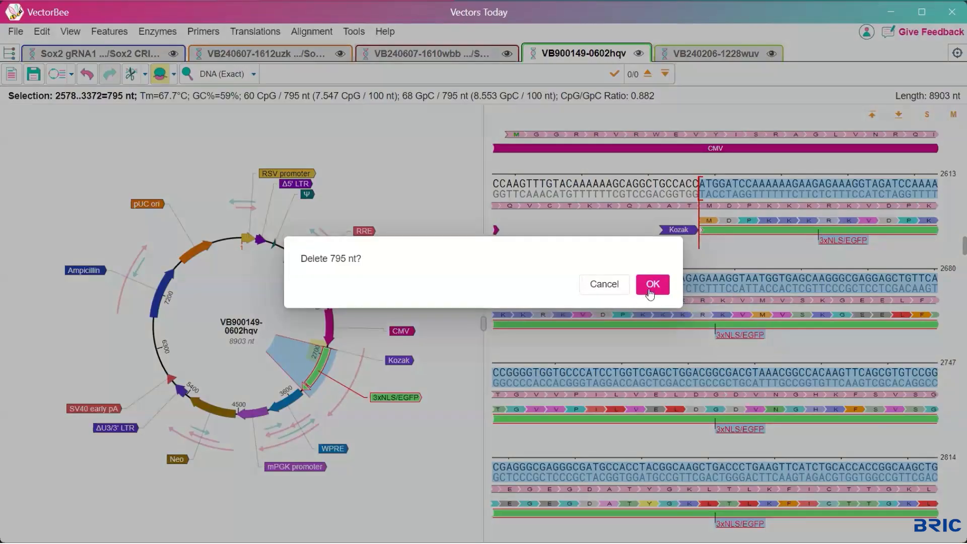
click(651, 284)
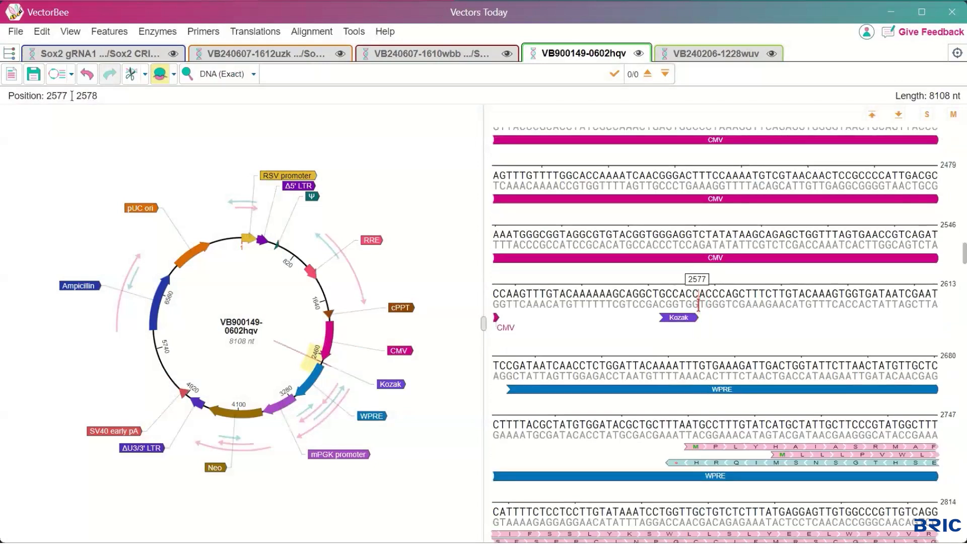
right_click(699, 305)
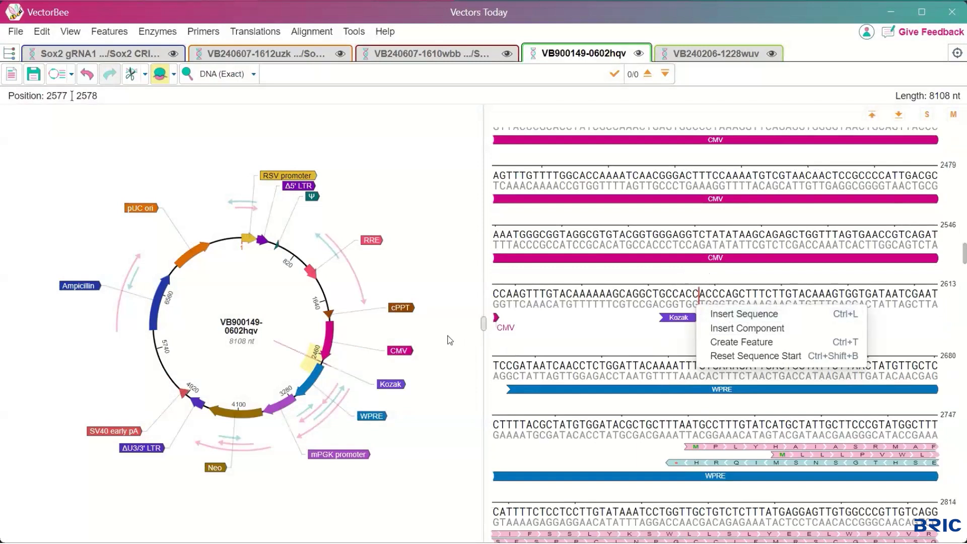
key(Escape)
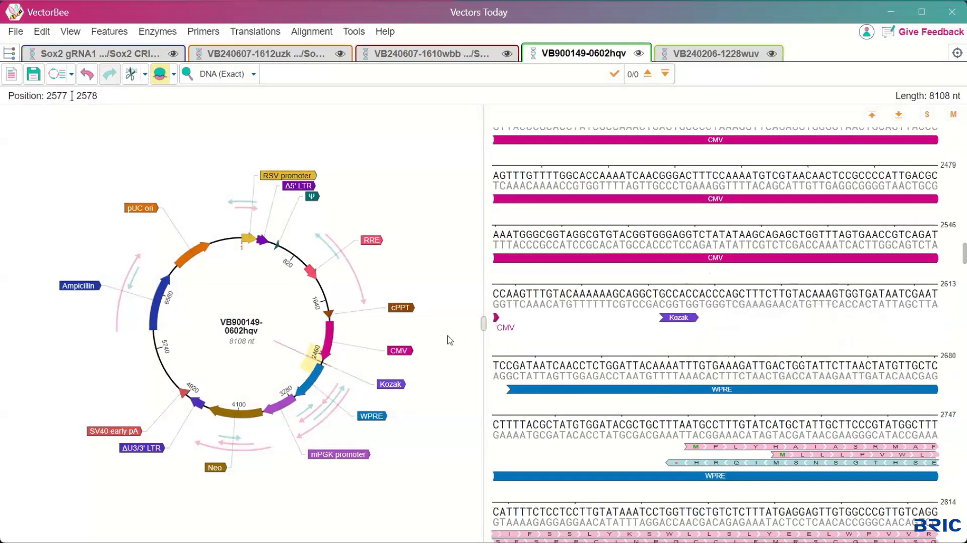
key(ctrl+z)
Choose to replace the selected 3xNLS/EGFP bases with a component and search the RefSeq ORFs of all species for "sox2"
scroll(705, 252, down, 2)
scroll(705, 252, up, 2)
scroll(706, 252, up, 2)
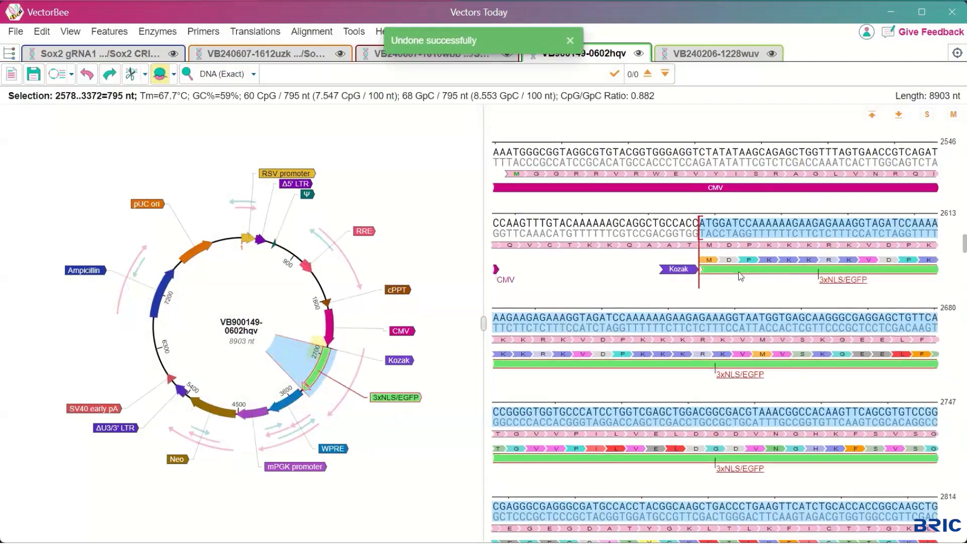
right_click(735, 230)
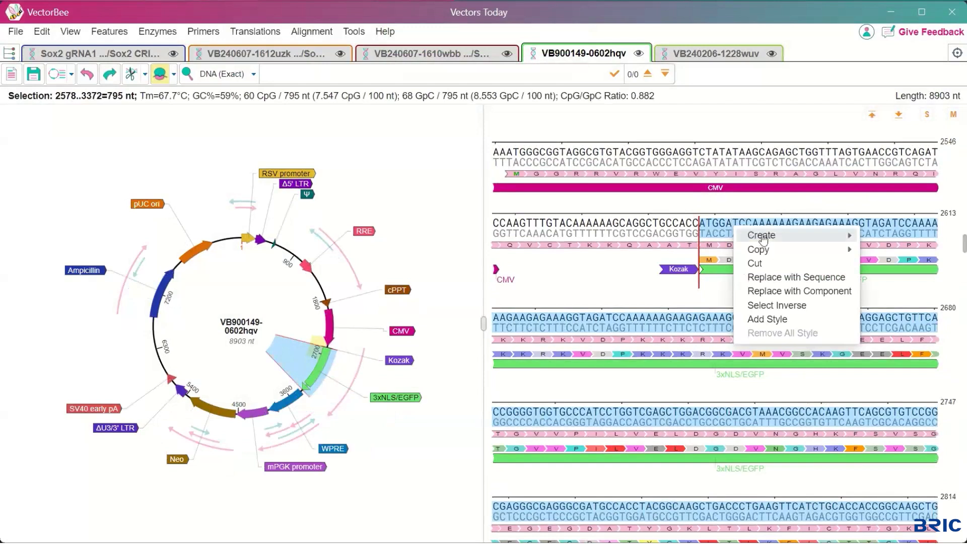
click(777, 292)
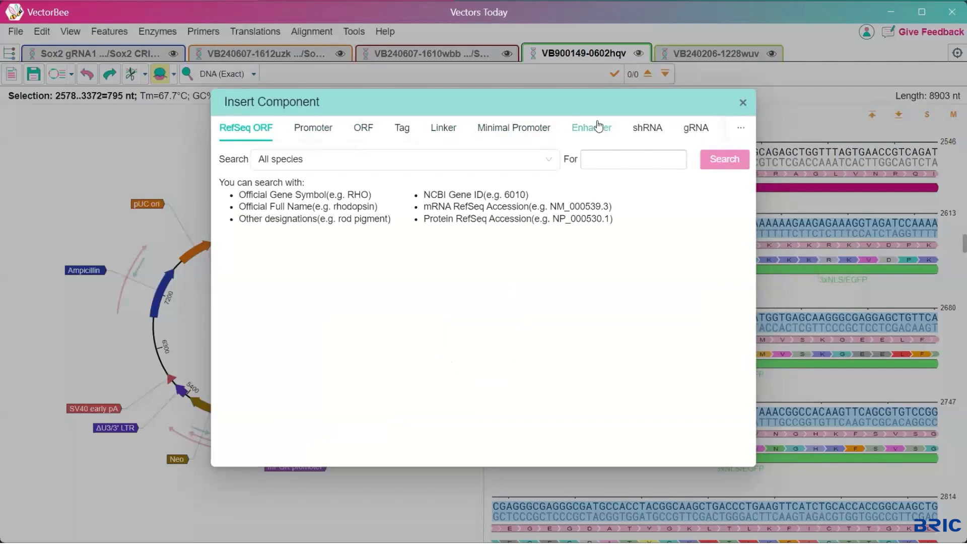
click(741, 130)
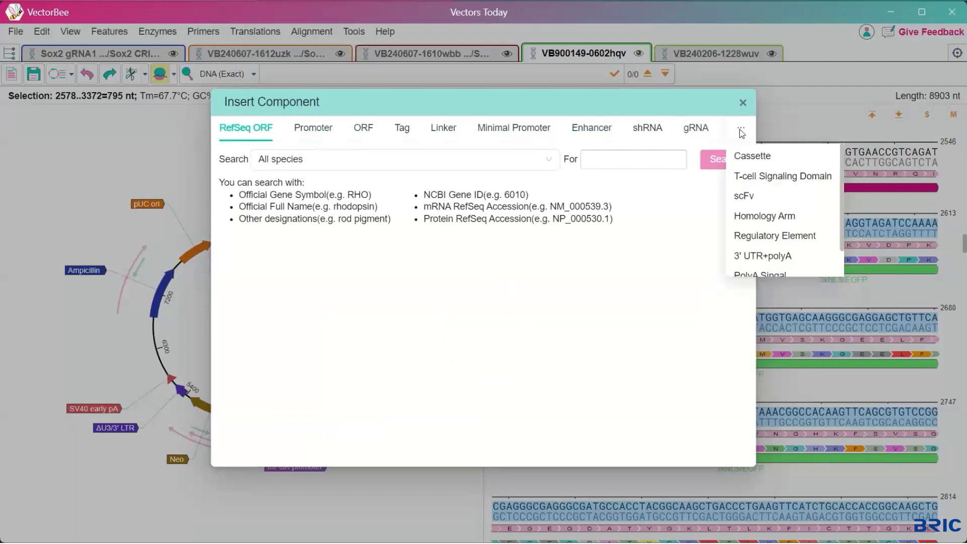
scroll(745, 181, down, 2)
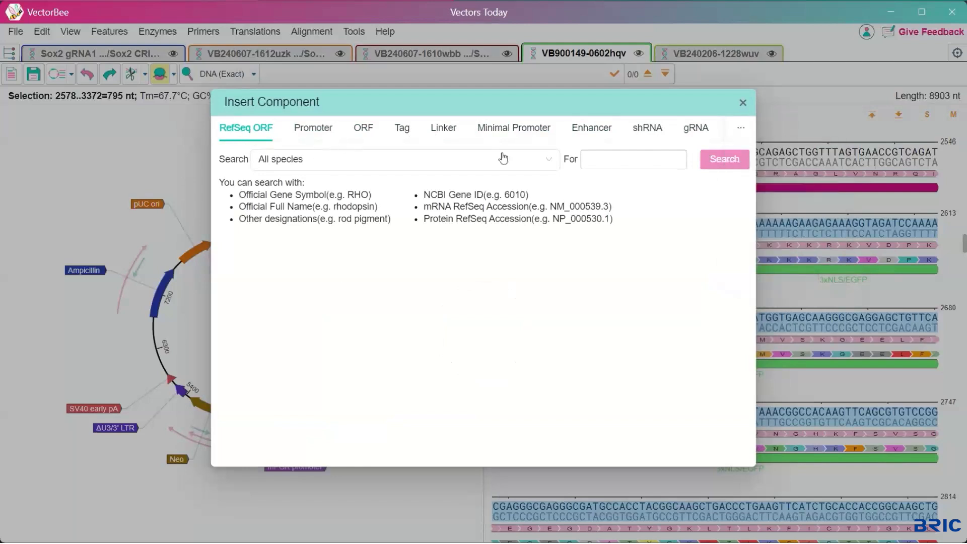
click(626, 168)
text(sox)
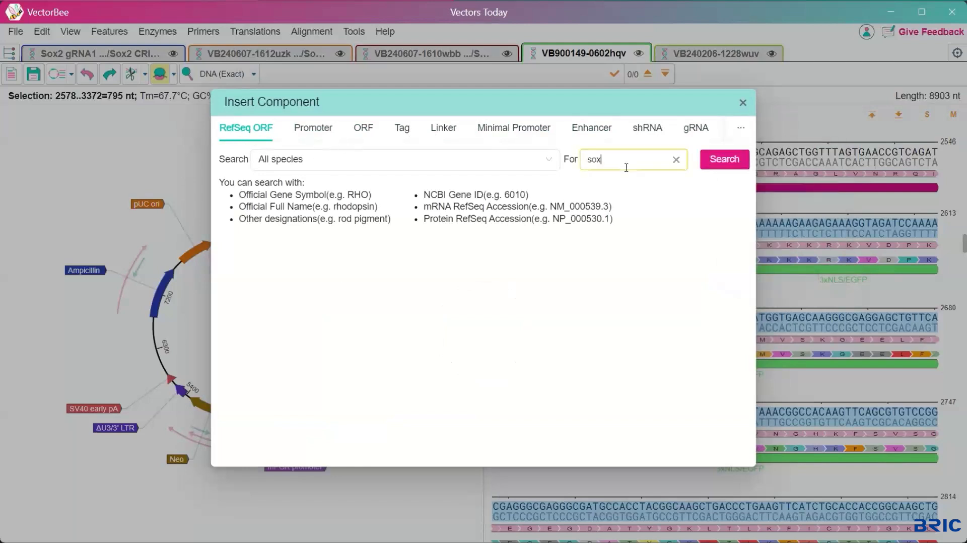
text(2)
key(Return)
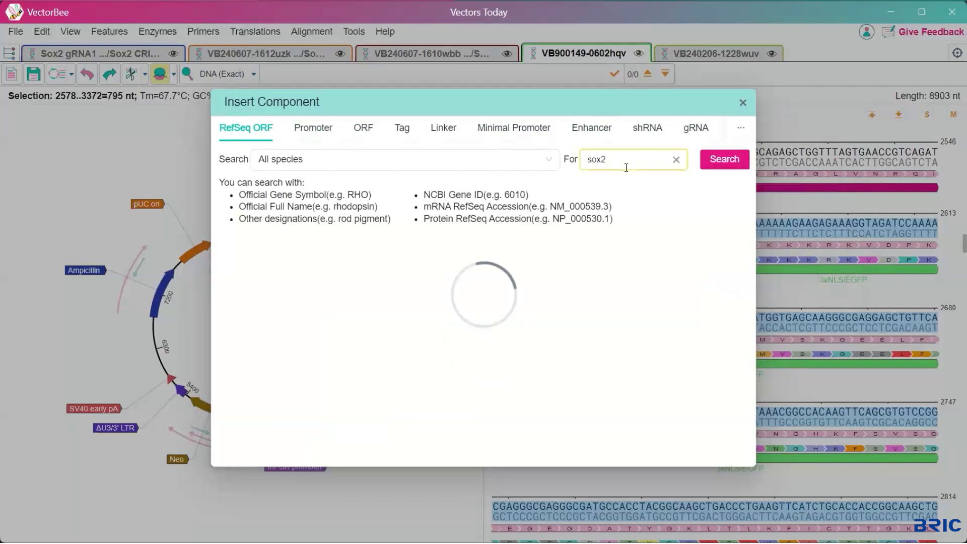
scroll(482, 343, down, 5)
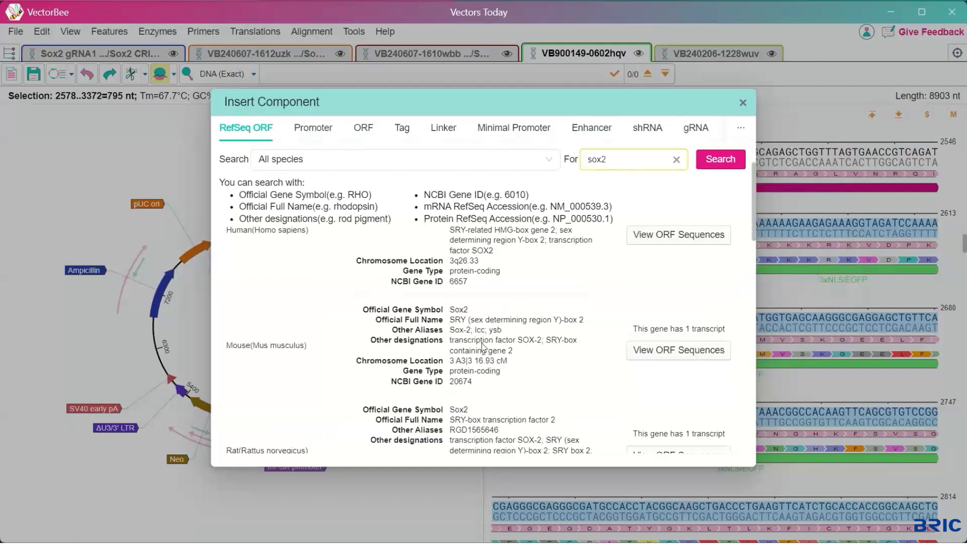
scroll(483, 346, up, 5)
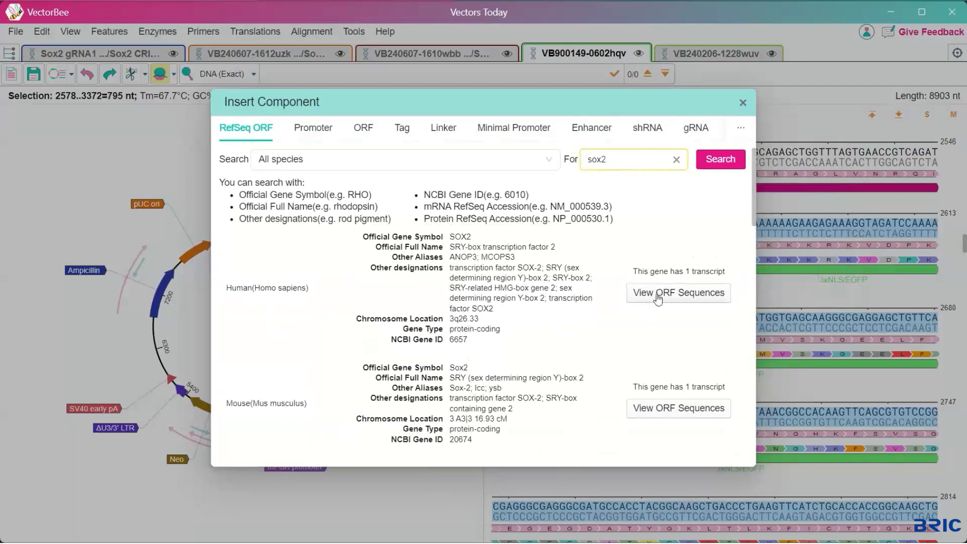
View the human SOX2 ORF sequence of transcript NM_003106.4 and insert it with its original feature annotations in place of 3xNLS/EGFP
click(655, 293)
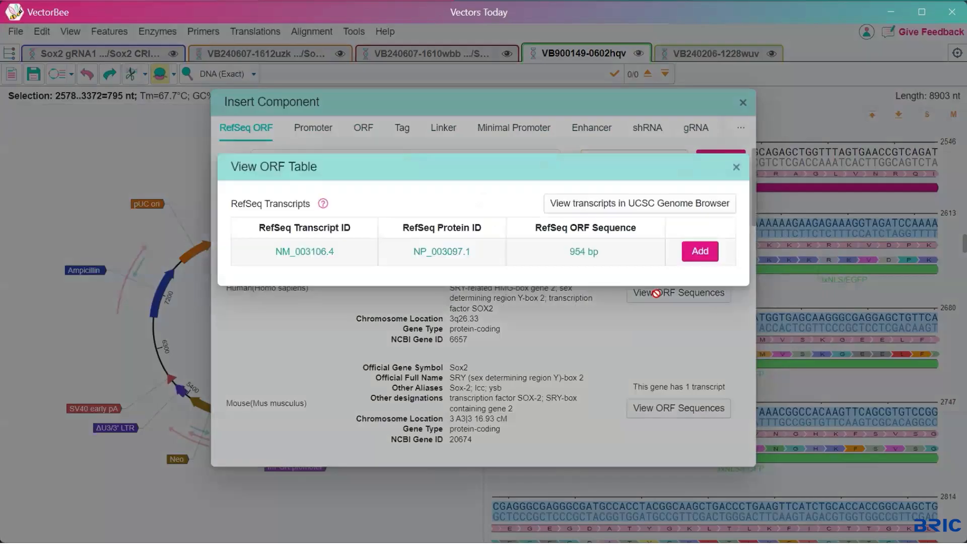
click(577, 253)
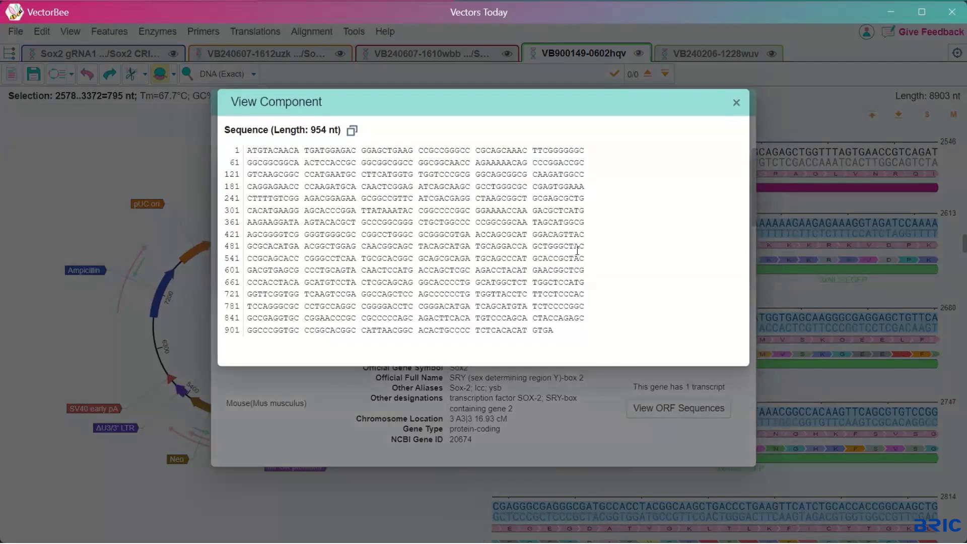
click(736, 103)
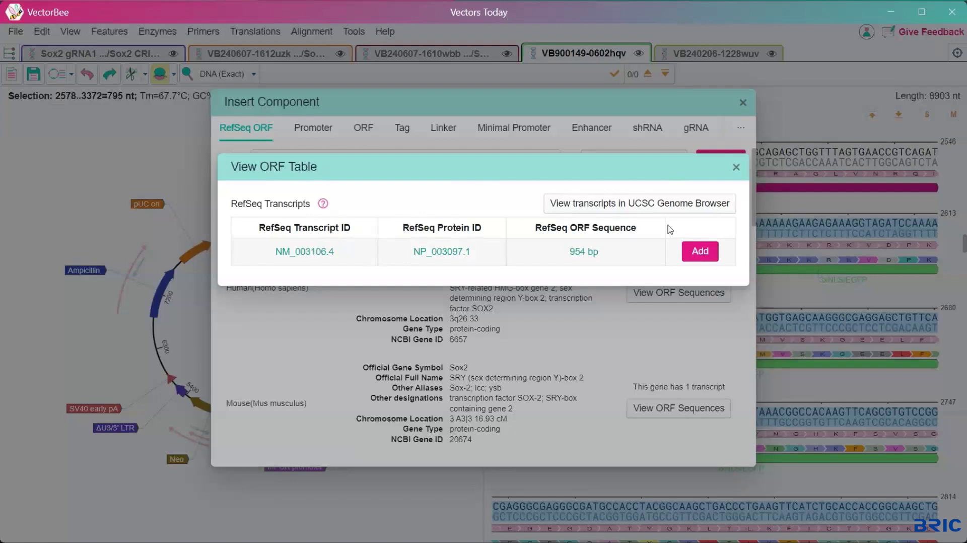
click(707, 255)
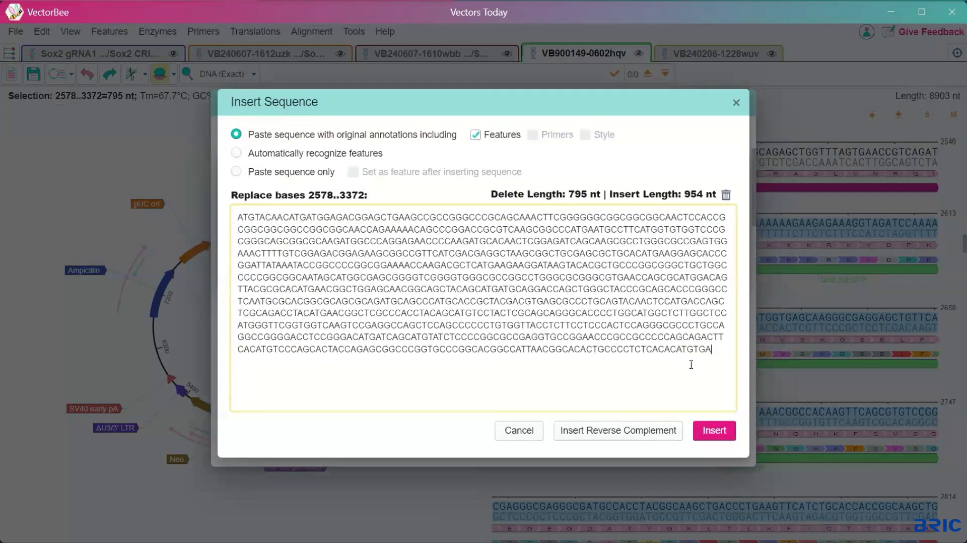
click(712, 432)
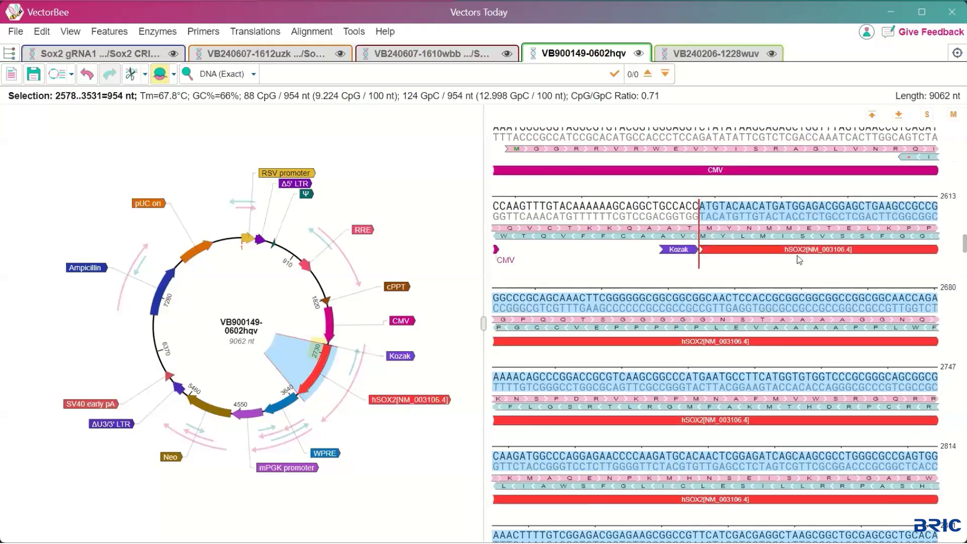
Edit the hSOX2[NM_003106.4] feature so it is translated in frame +1, and save the change
mouse_move(758, 256)
right_click(756, 254)
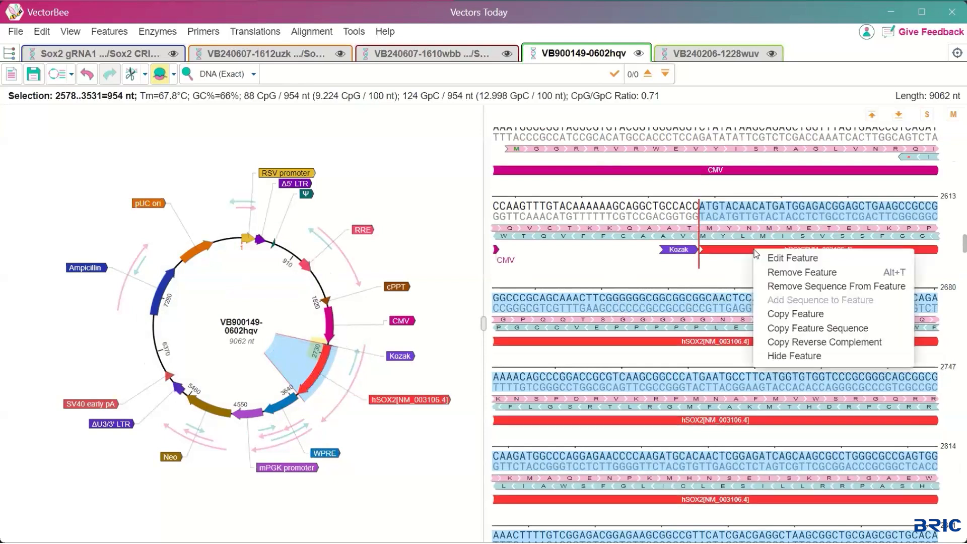
click(796, 259)
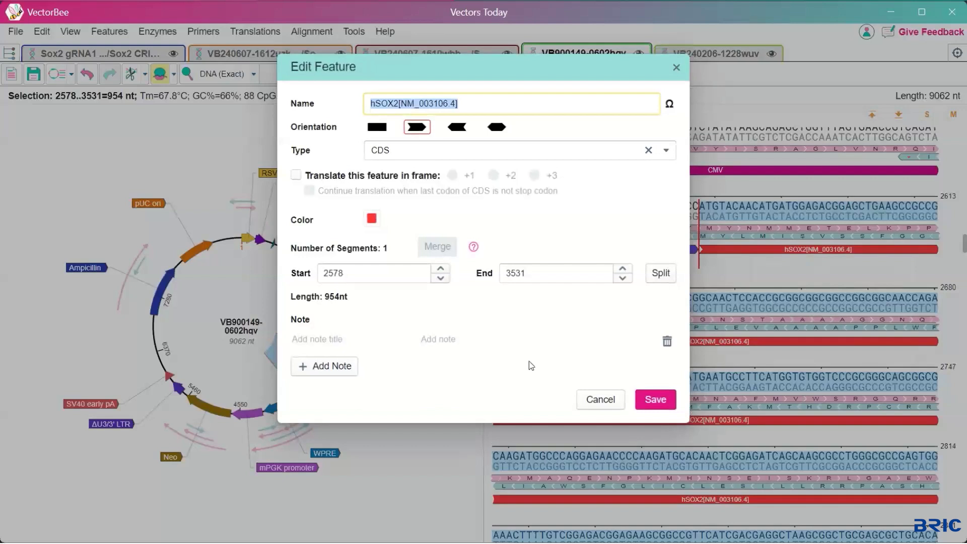
click(296, 176)
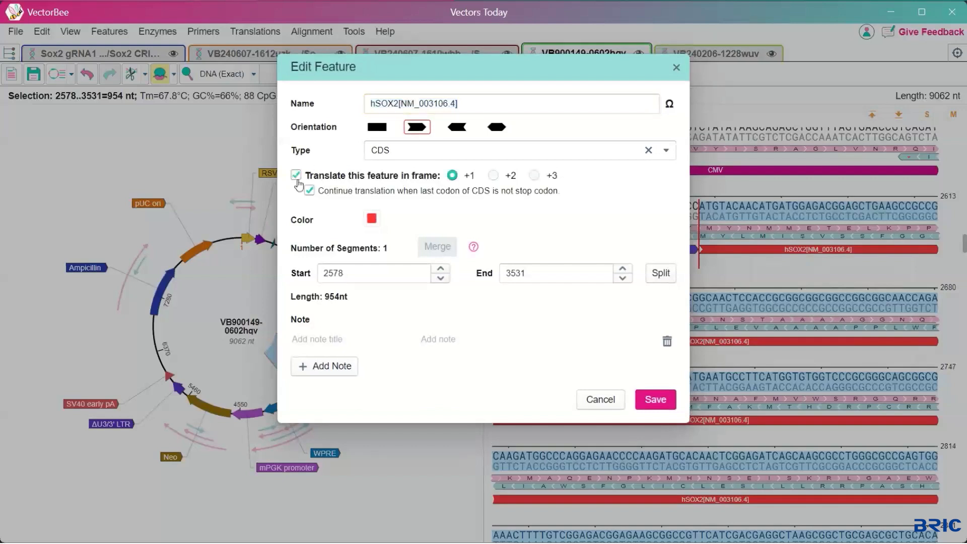
click(653, 410)
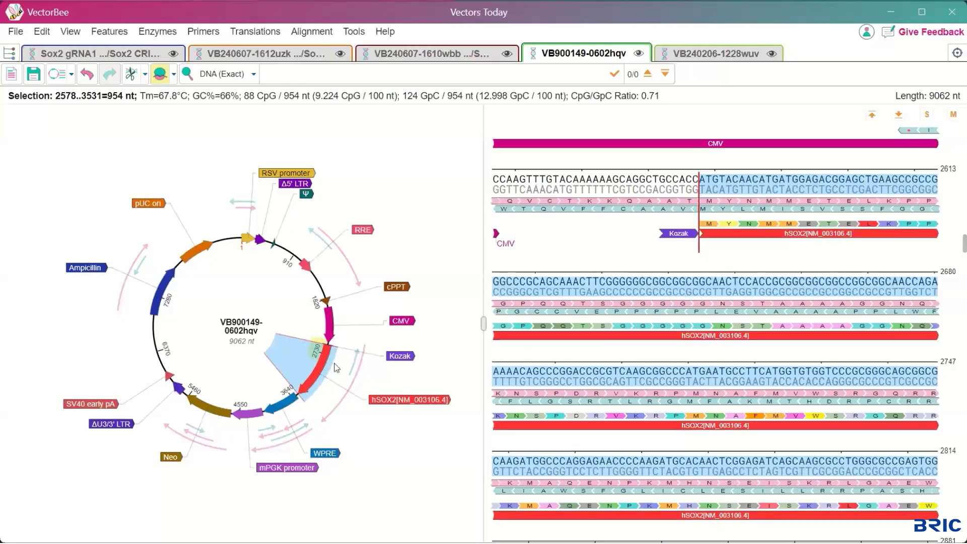
Place the insertion point directly after base 3531, at the end of hSOX2[NM_003106.4], and start inserting a component there
click(290, 381)
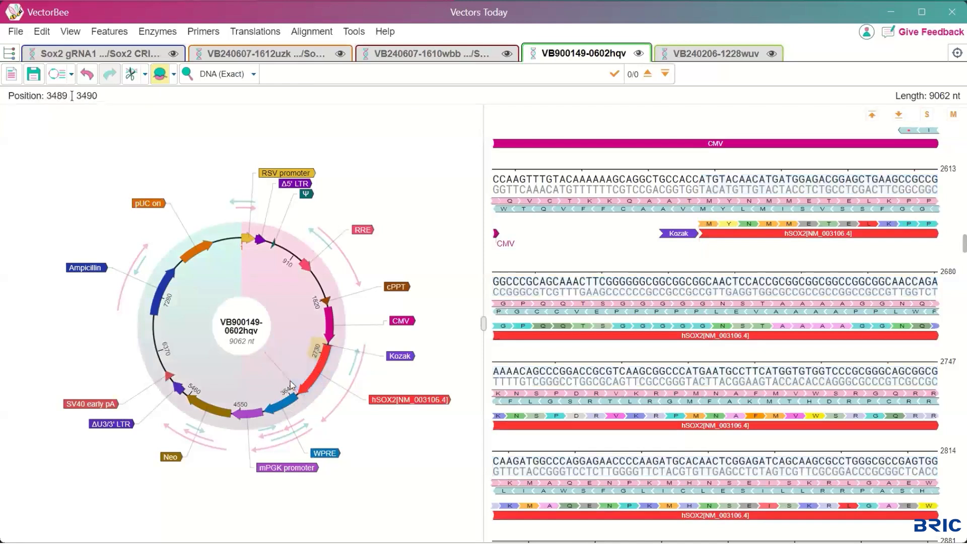
scroll(695, 291, up, 4)
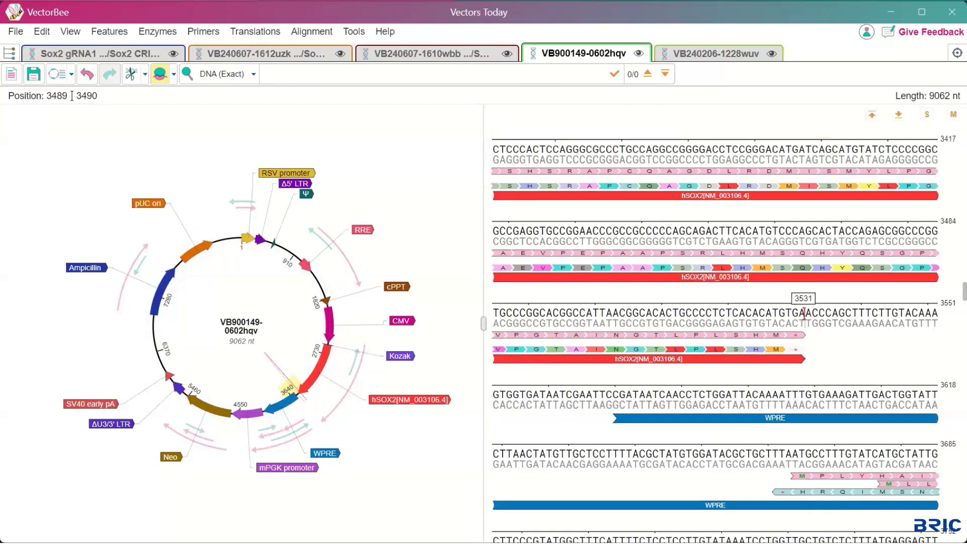
click(804, 315)
right_click(804, 315)
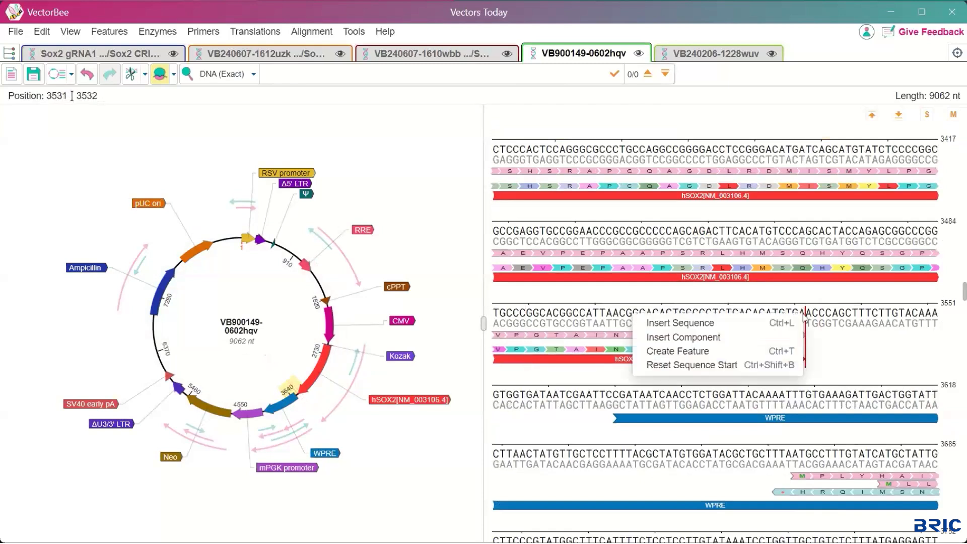
click(723, 338)
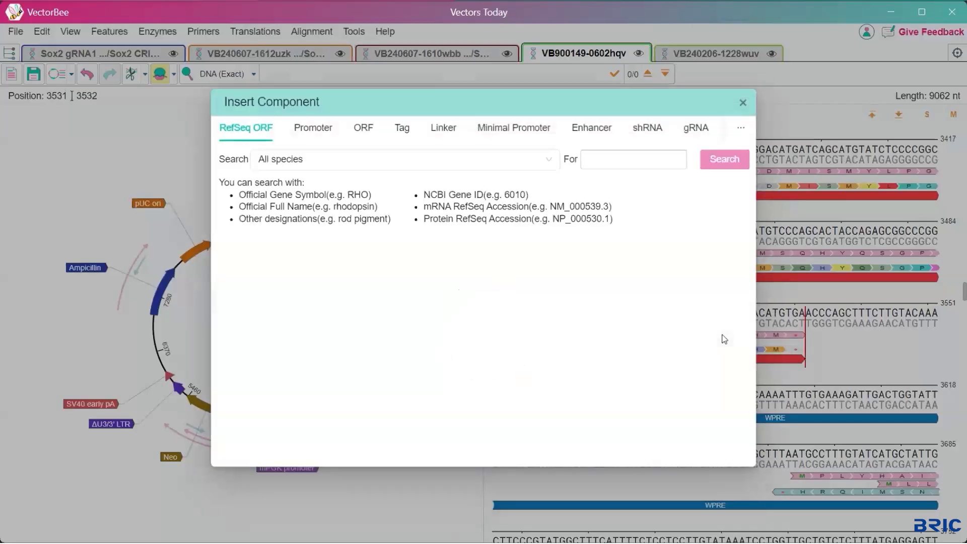
Find 6xHis among the purification tags and insert it after base 3531 with its original feature annotations
click(401, 135)
click(267, 169)
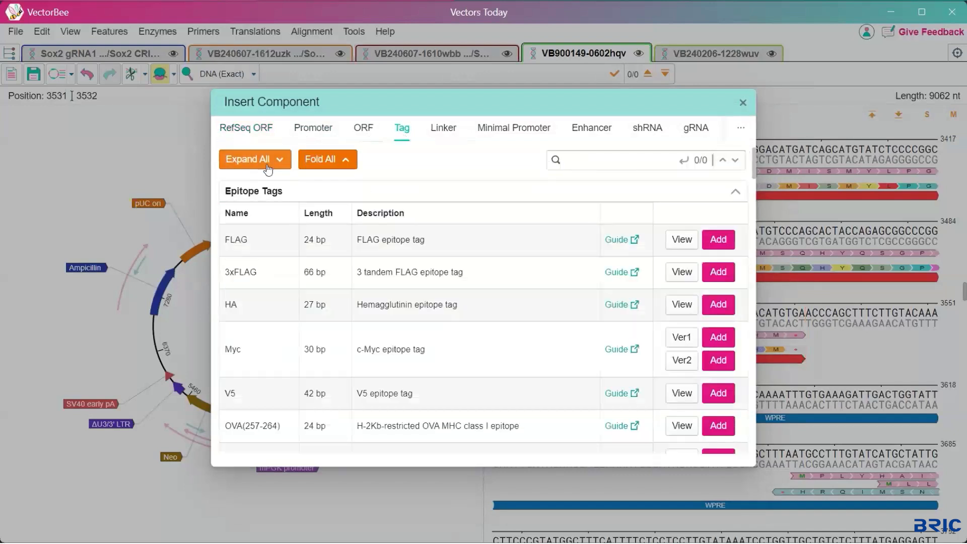
click(343, 159)
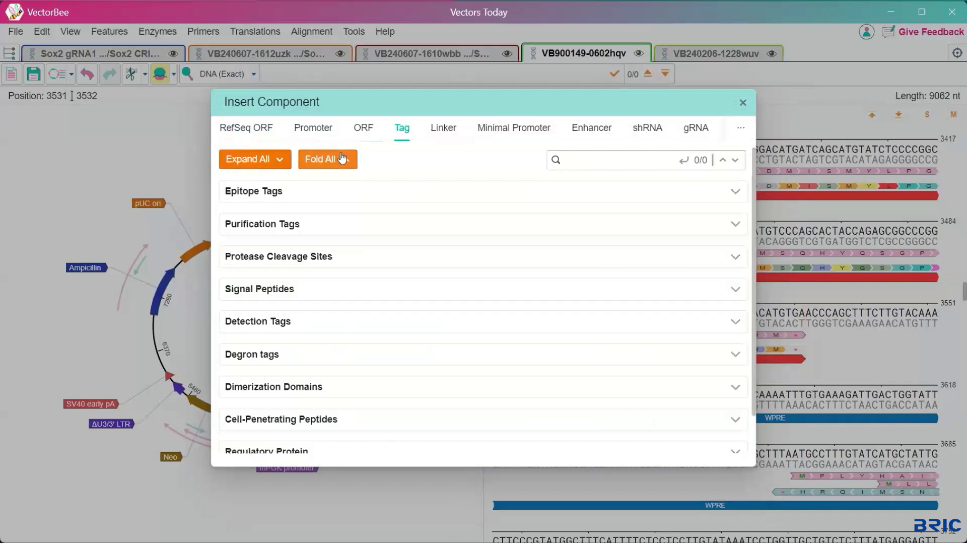
click(306, 227)
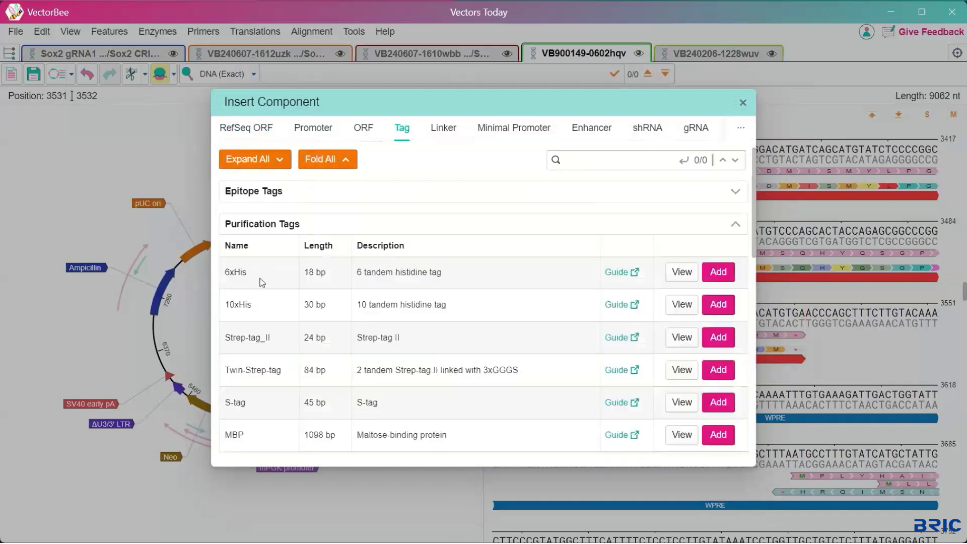
click(718, 273)
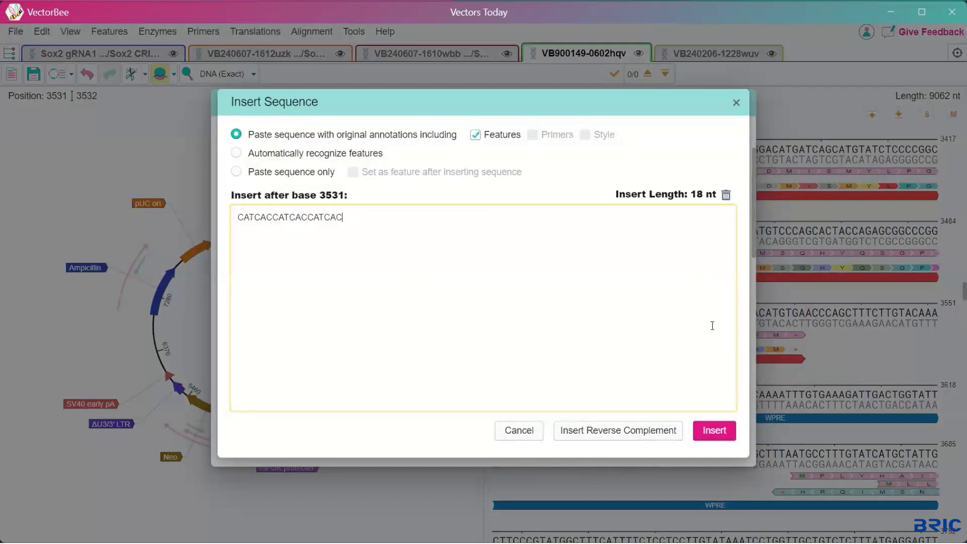
click(715, 435)
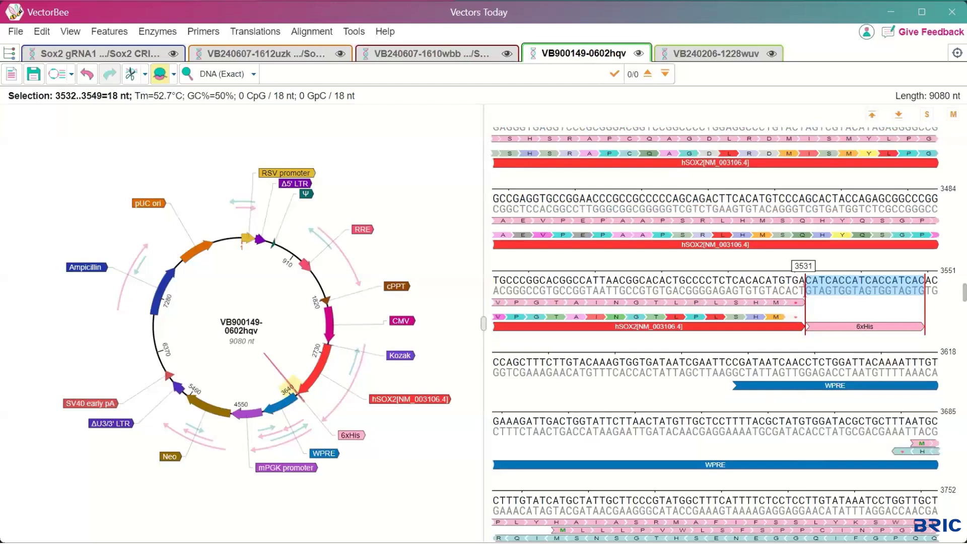
Copy the TGA stop codon at the end of hSOX2[NM_003106.4], bases 3529 to 3531, and delete it from the sequence
click(804, 283)
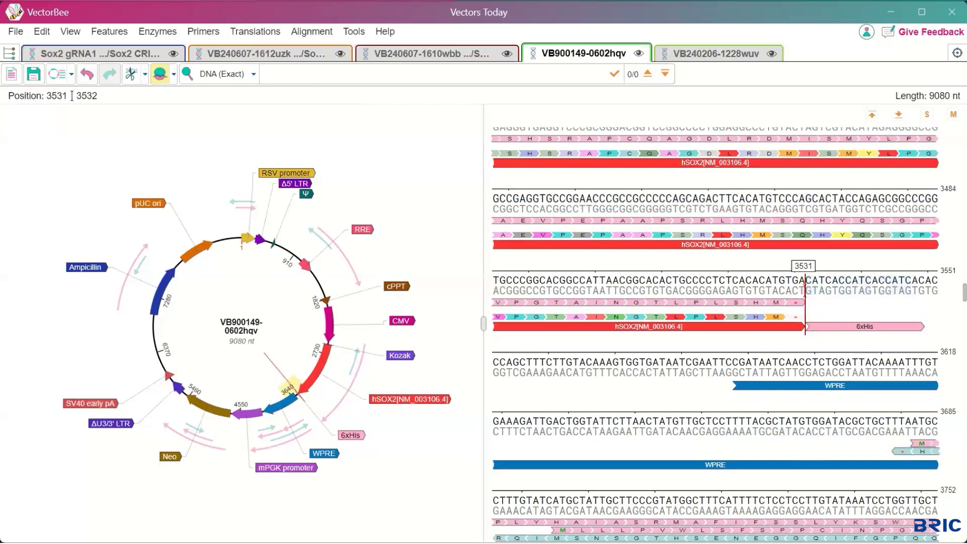
key(shift+Left)
key(shift+Left)
key(shift+Left)
key(ctrl+c)
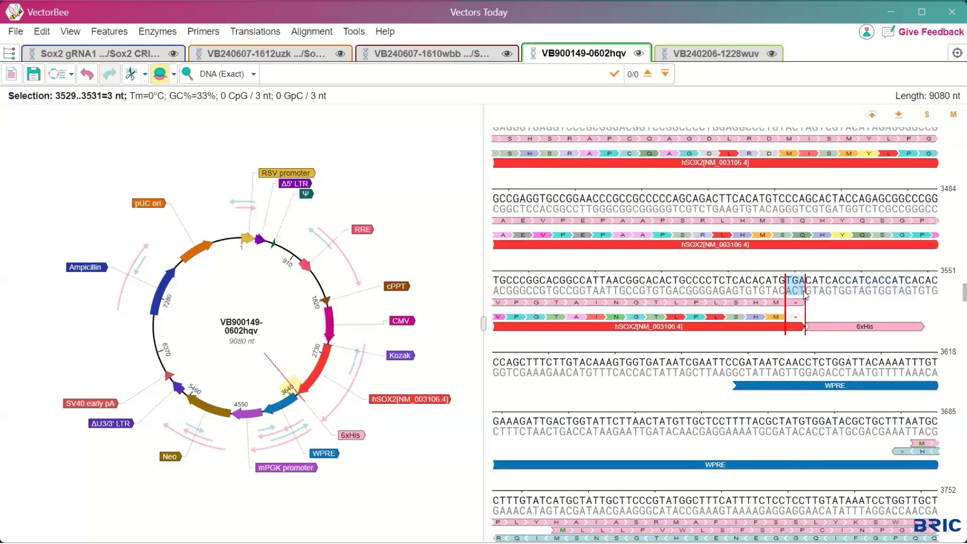
key(Delete)
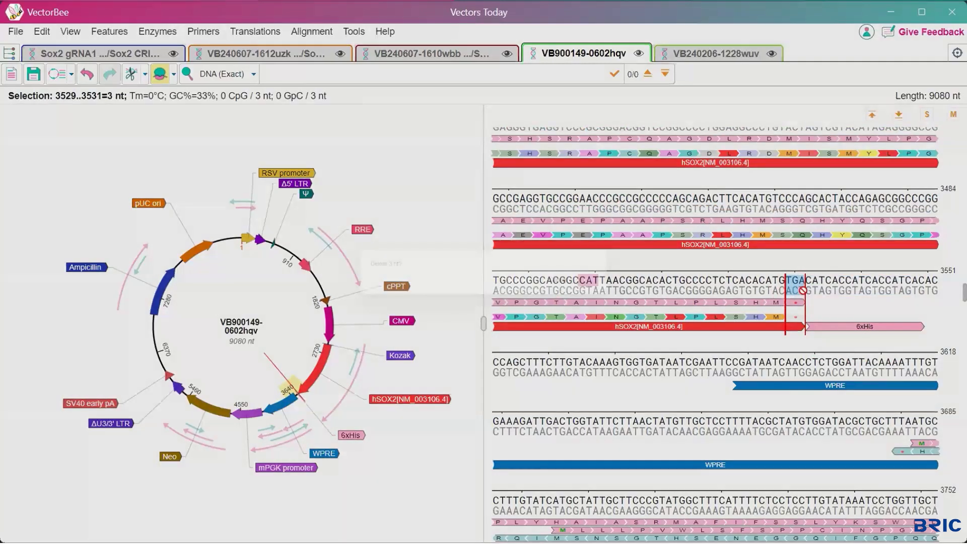
click(653, 285)
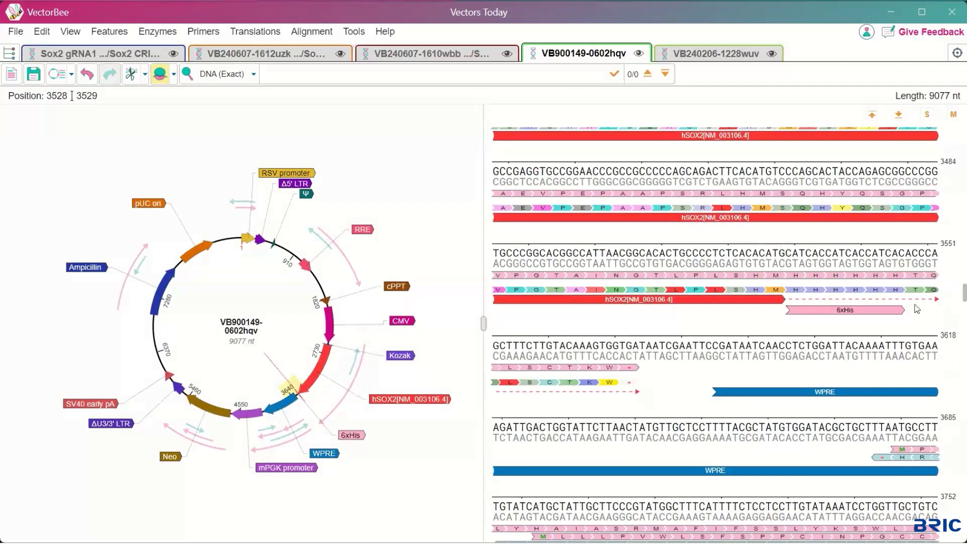
Paste the copied TGA stop codon as sequence only after base 3546, at the end of the 6xHis tag, and select the tag
click(905, 257)
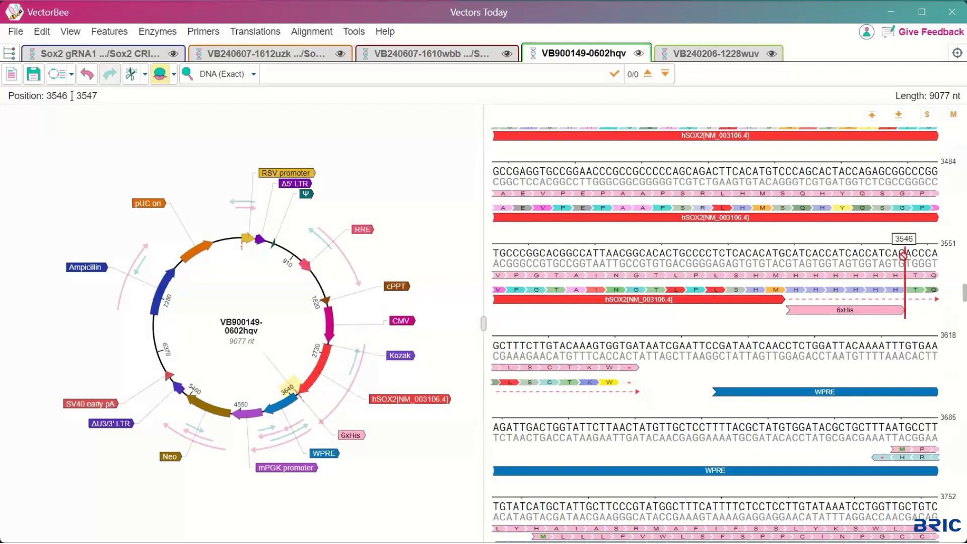
key(ctrl+v)
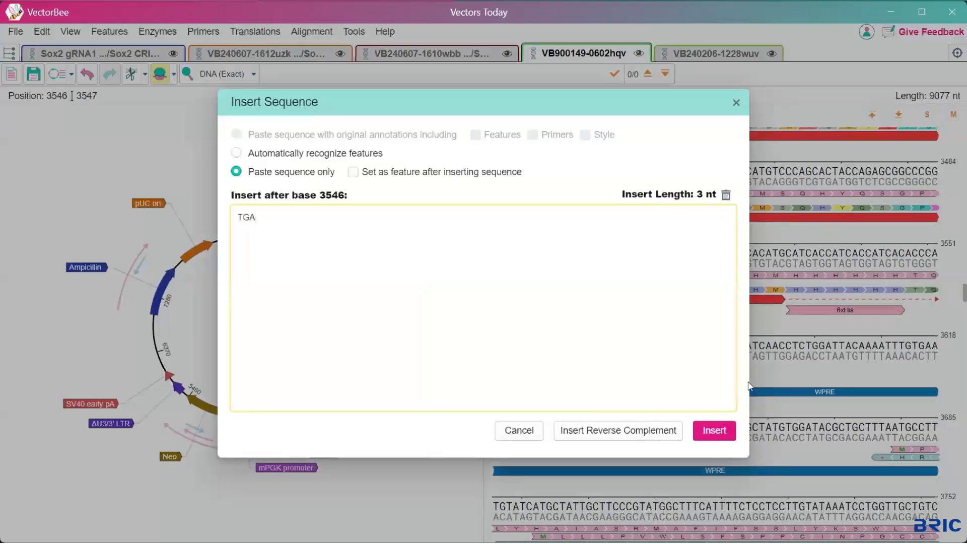
click(716, 431)
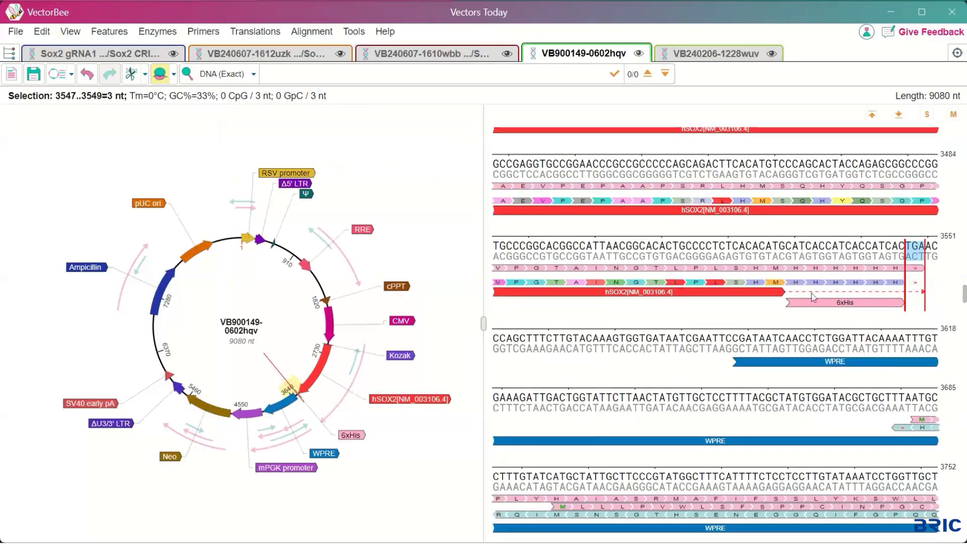
click(812, 309)
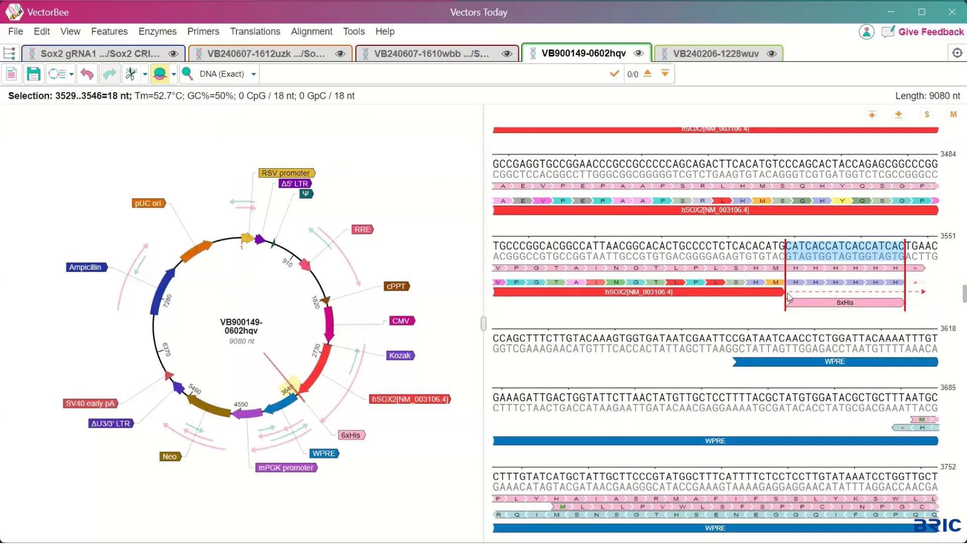
mouse_move(784, 296)
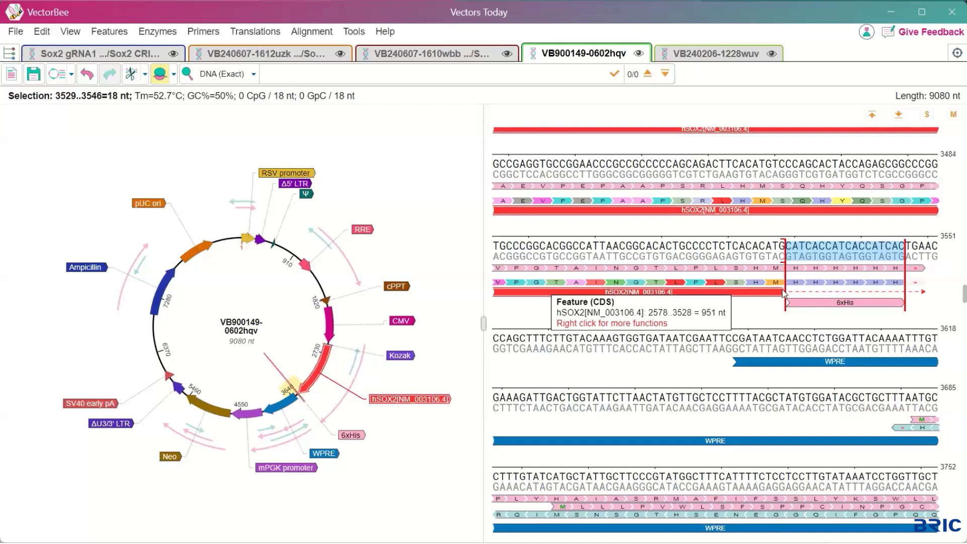
Start an NCBI gene import and search all species for "sox2"
click(16, 32)
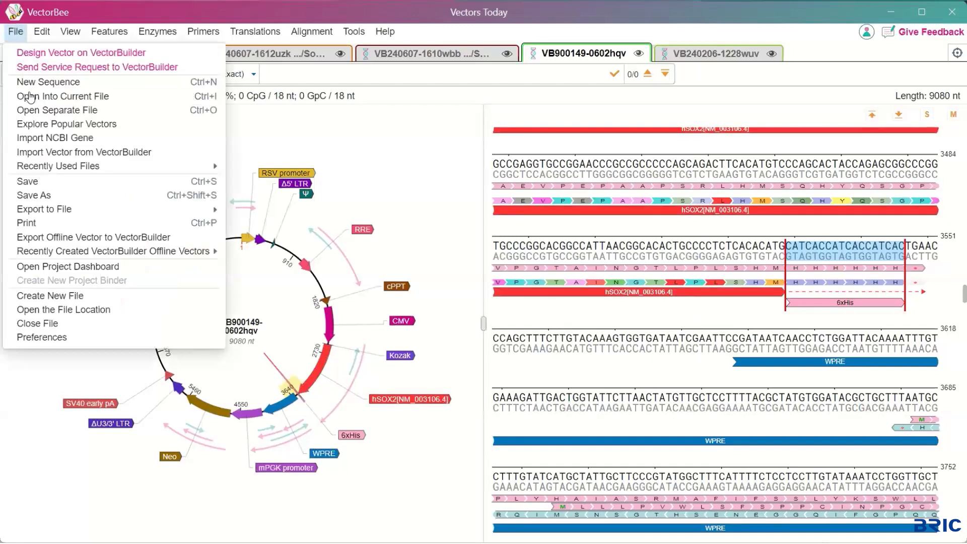
click(48, 138)
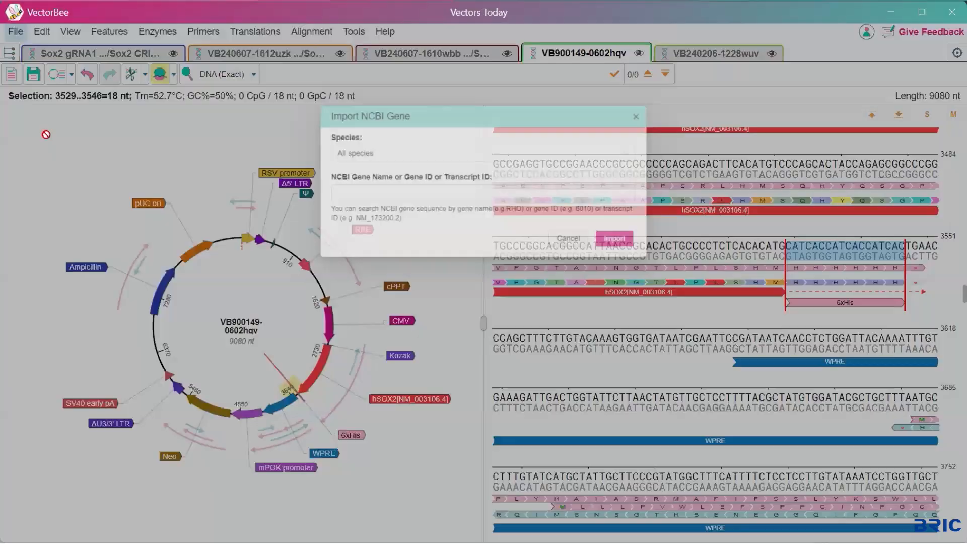
click(323, 195)
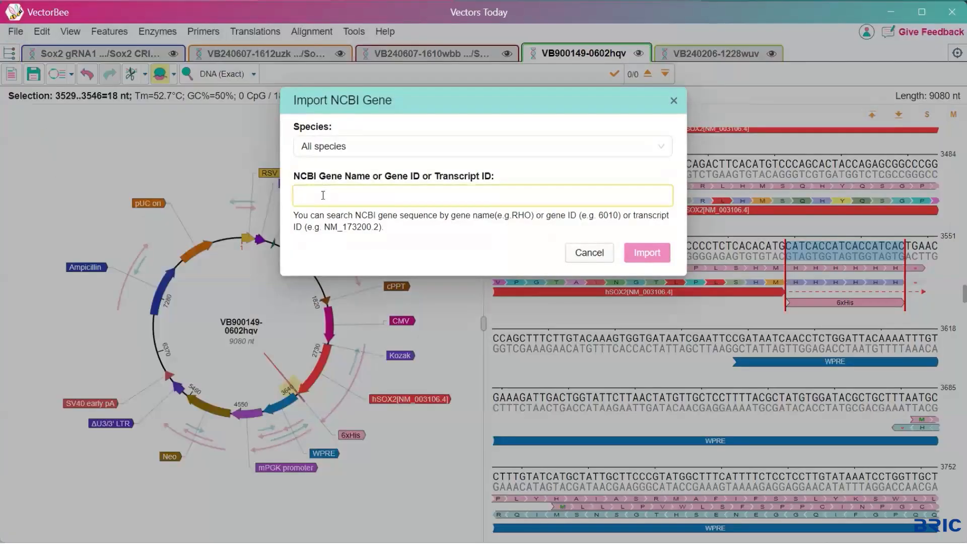
text(sox2)
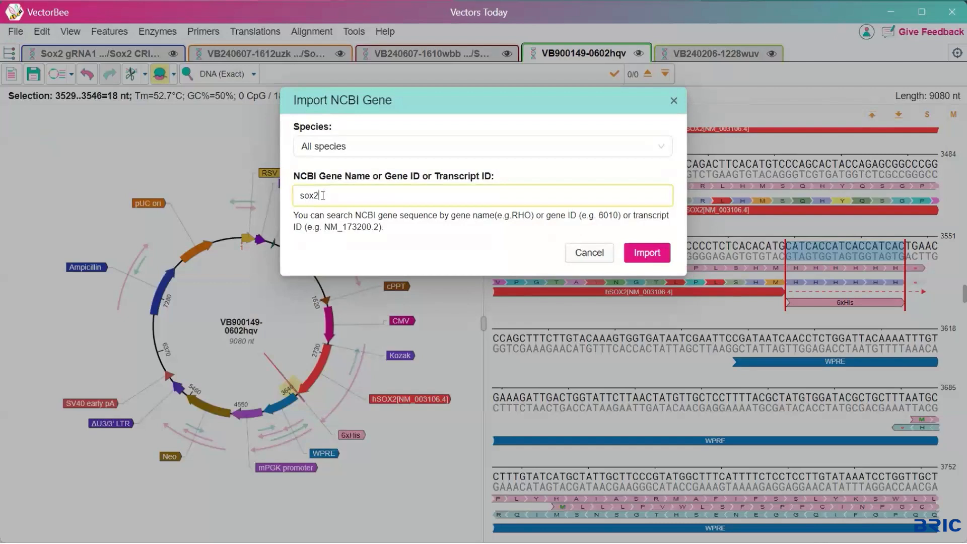
key(Return)
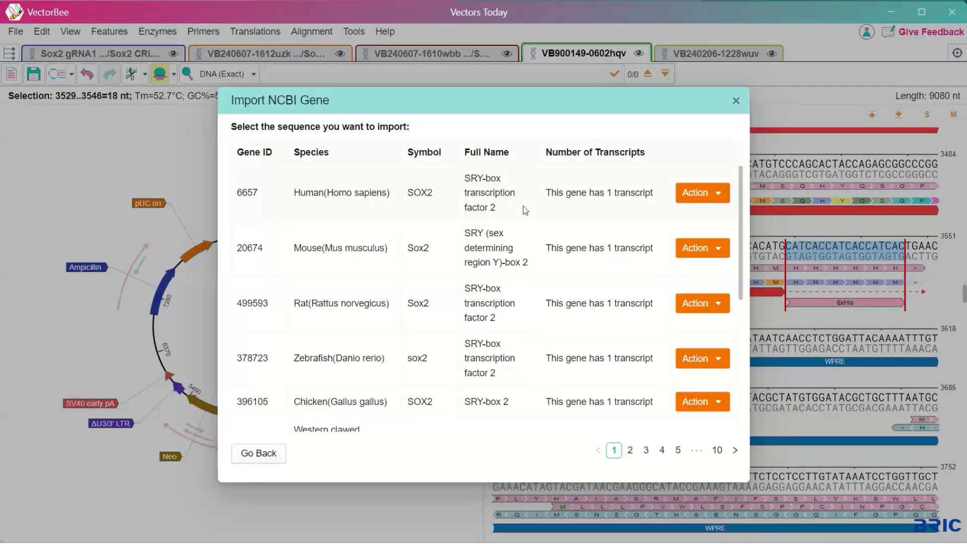
View the transcript table of human SOX2 (gene ID 6657), close it, and import the gene's RefSeq genomic sequence
click(708, 196)
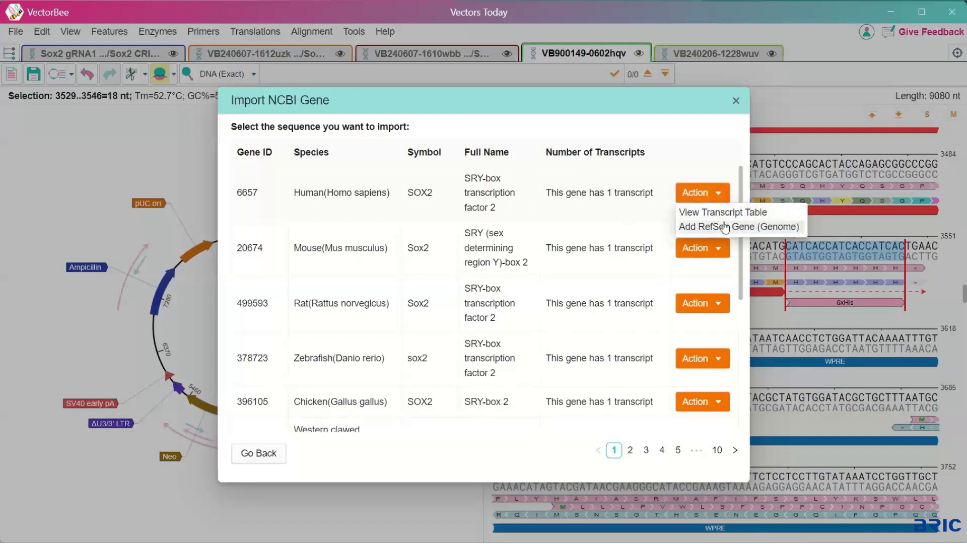
click(725, 214)
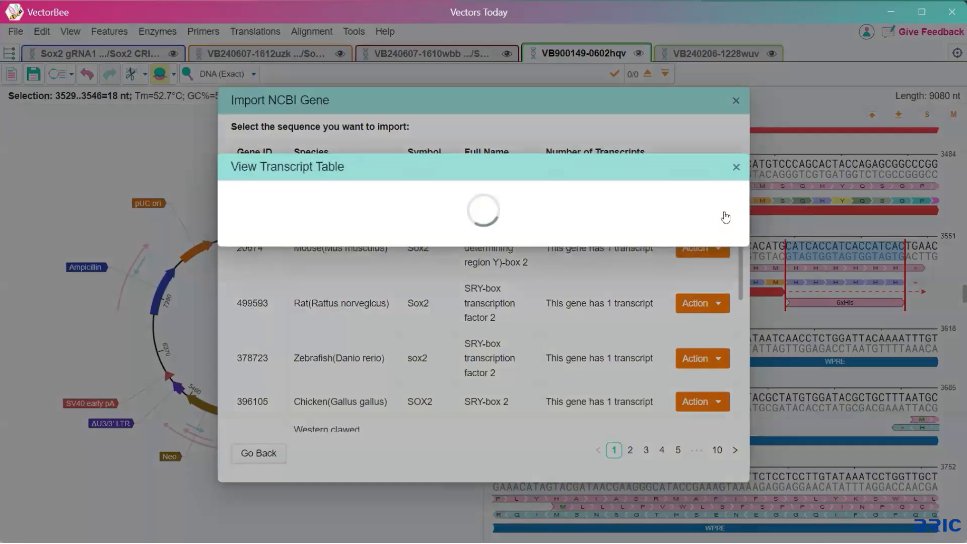
click(737, 167)
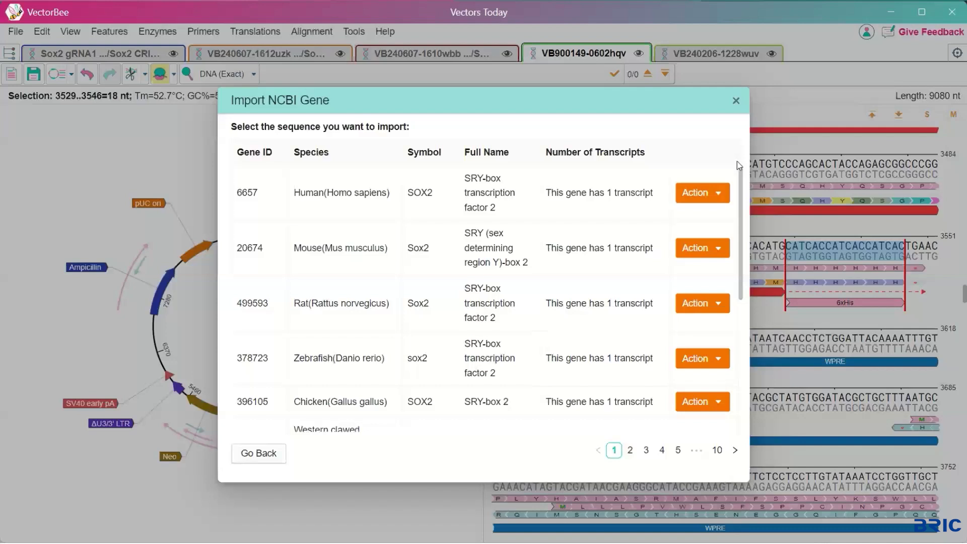
click(714, 197)
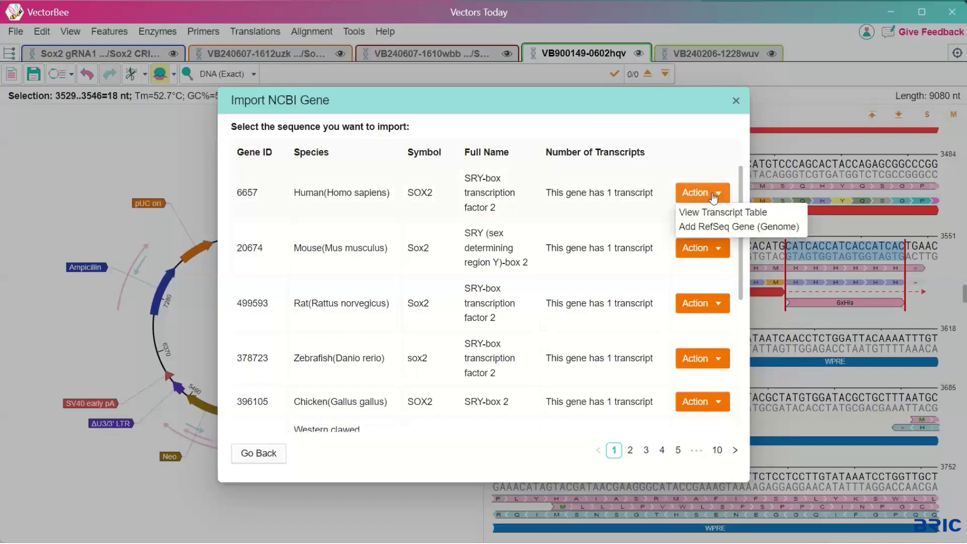
click(717, 228)
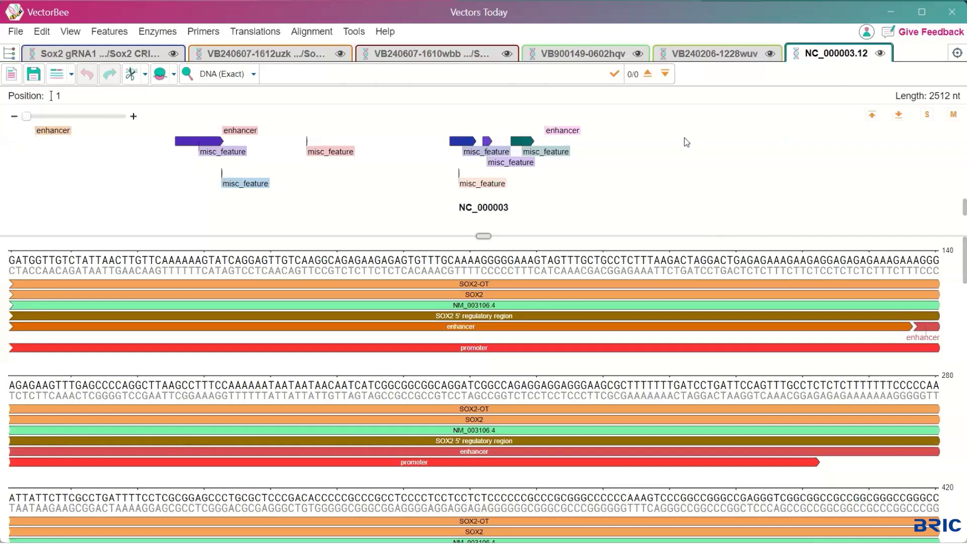
Examine the gene, regulatory region, promoter, CDS and enhancer annotations on the feature map of NC_000003.12
scroll(686, 143, up, 3)
scroll(640, 158, up, 5)
scroll(641, 164, down, 1)
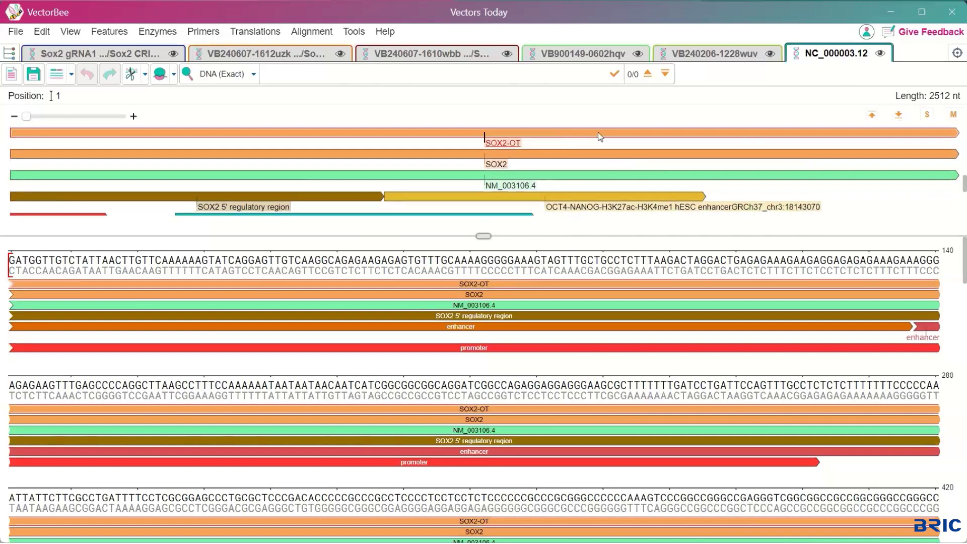
scroll(603, 159, down, 2)
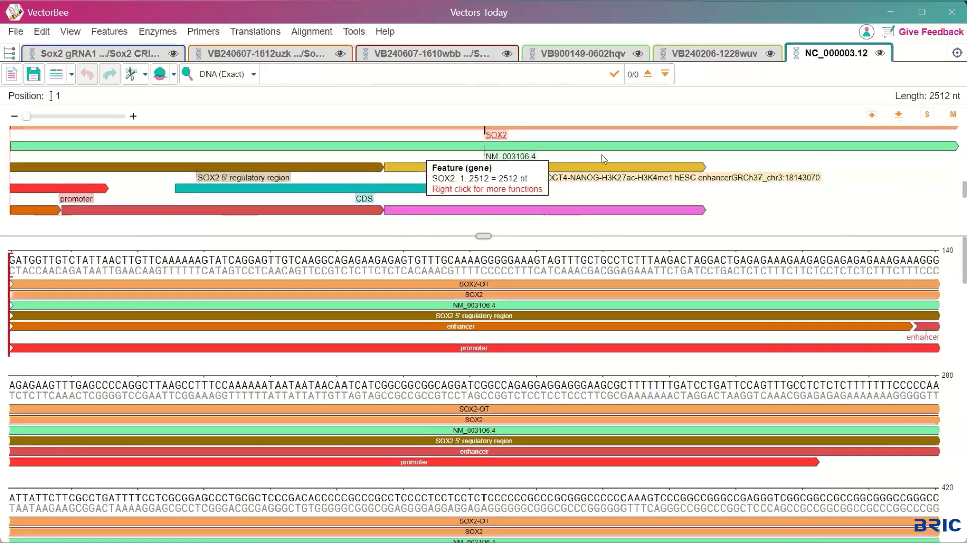
scroll(619, 162, down, 1)
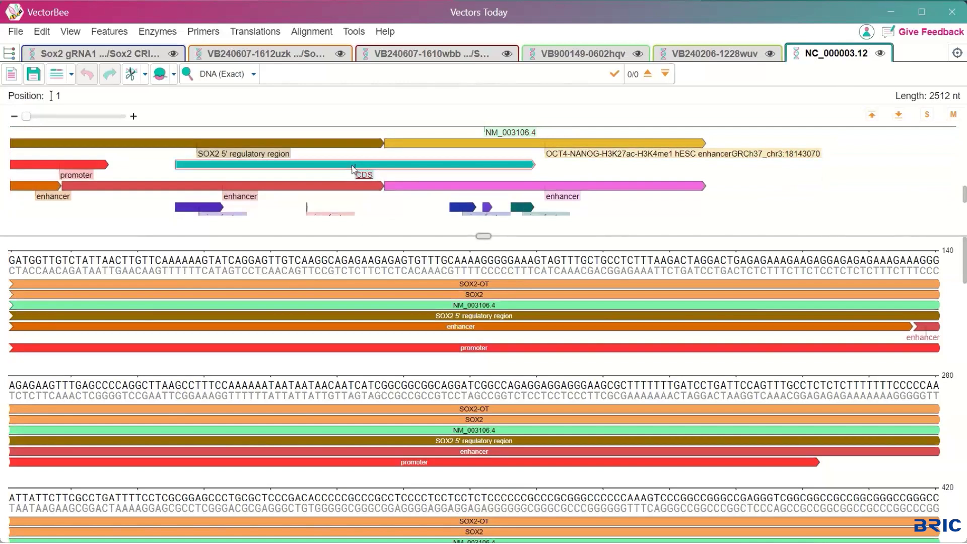
click(46, 195)
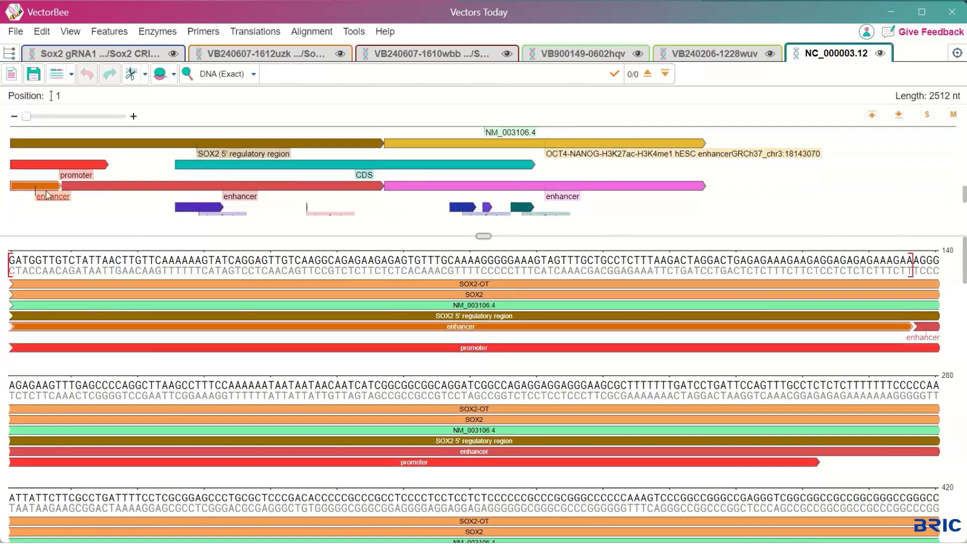
scroll(492, 195, down, 1)
scroll(493, 198, down, 1)
click(482, 381)
scroll(482, 380, down, 3)
scroll(482, 380, down, 2)
click(480, 361)
double_click(481, 362)
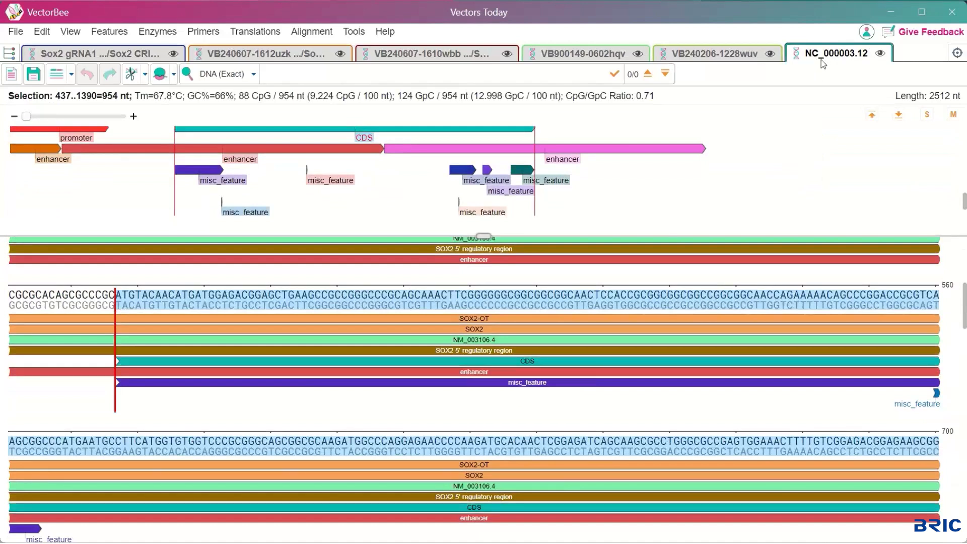
click(717, 52)
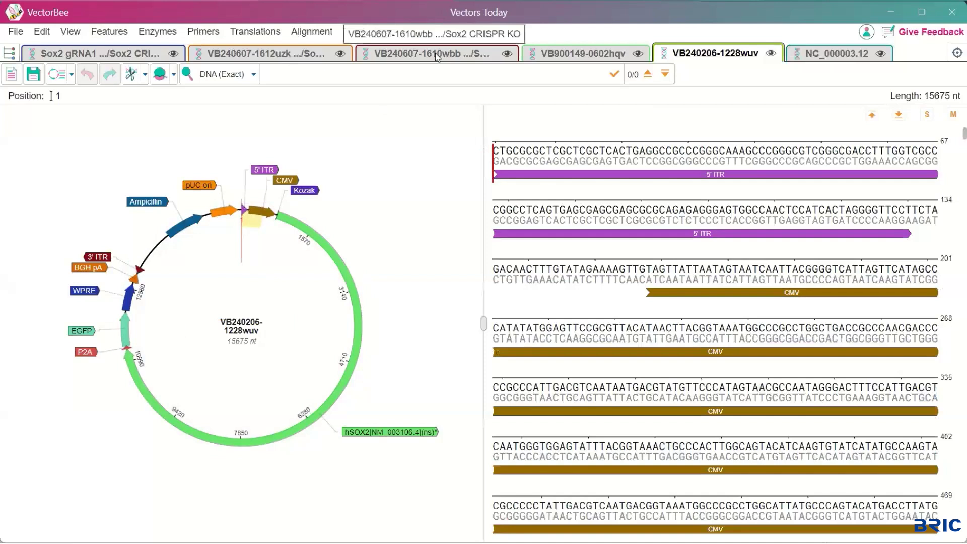
click(829, 55)
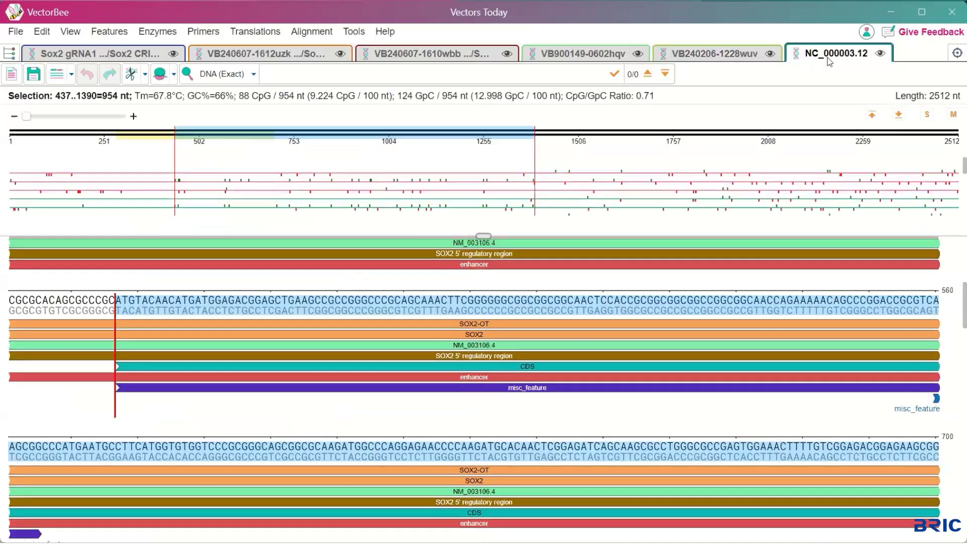
Close the NC_000003.12 project, delete it in the Project Dashboard, and return to the vector view
click(879, 54)
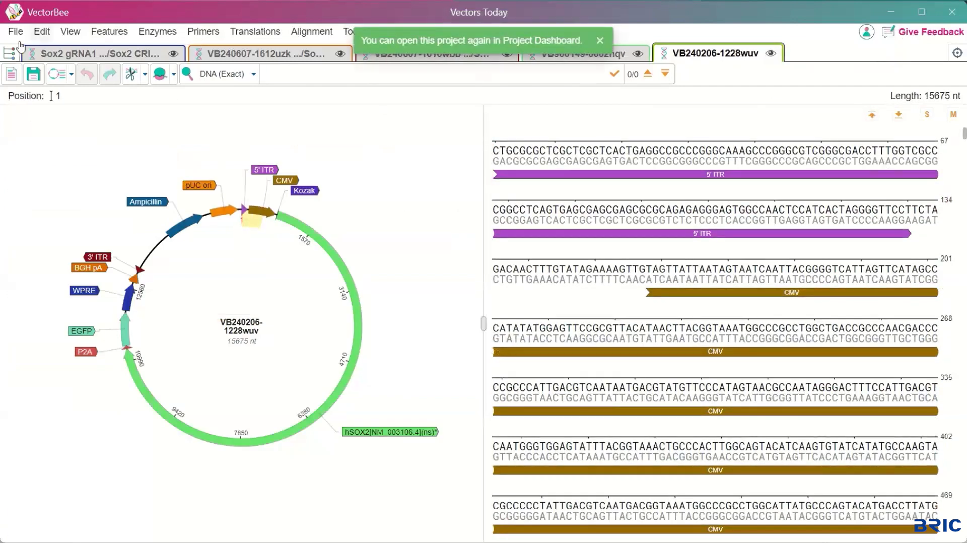
click(13, 55)
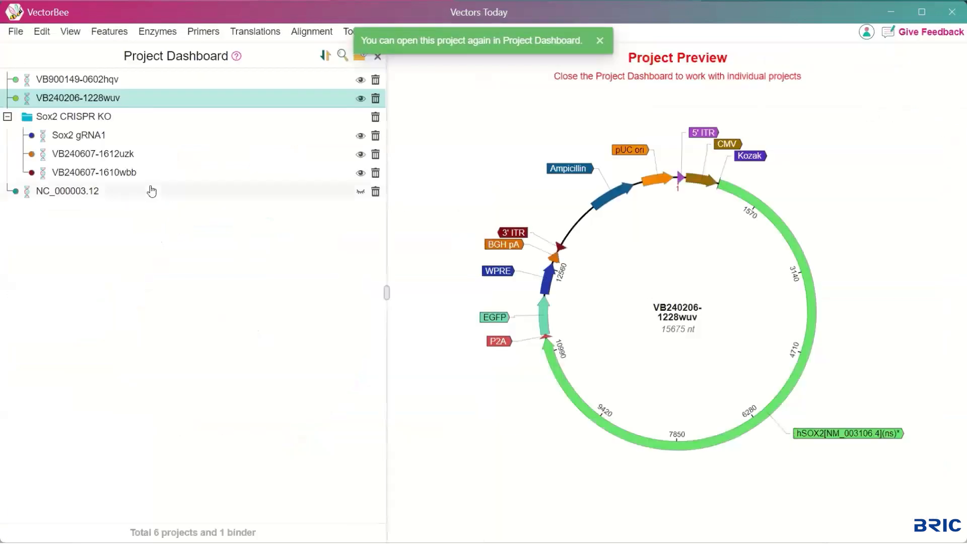
click(361, 193)
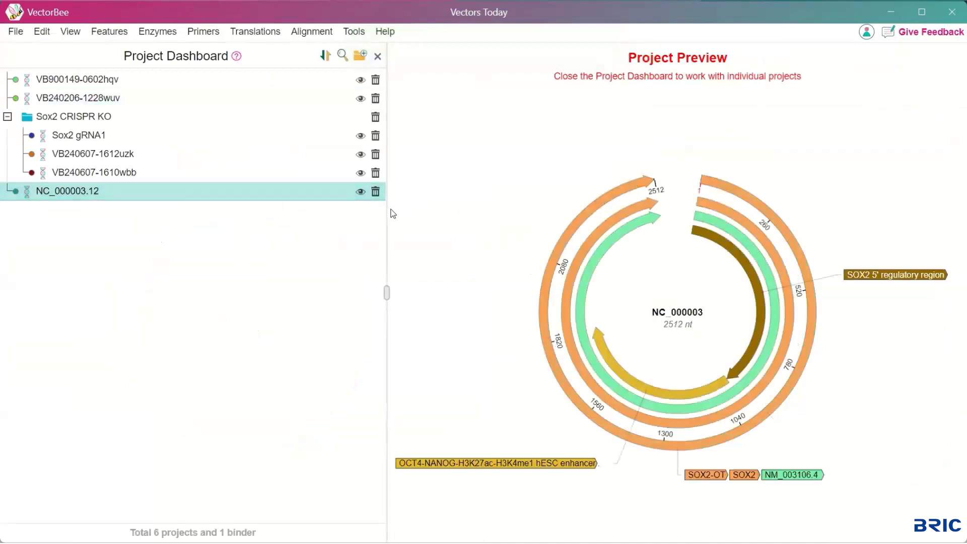
click(376, 192)
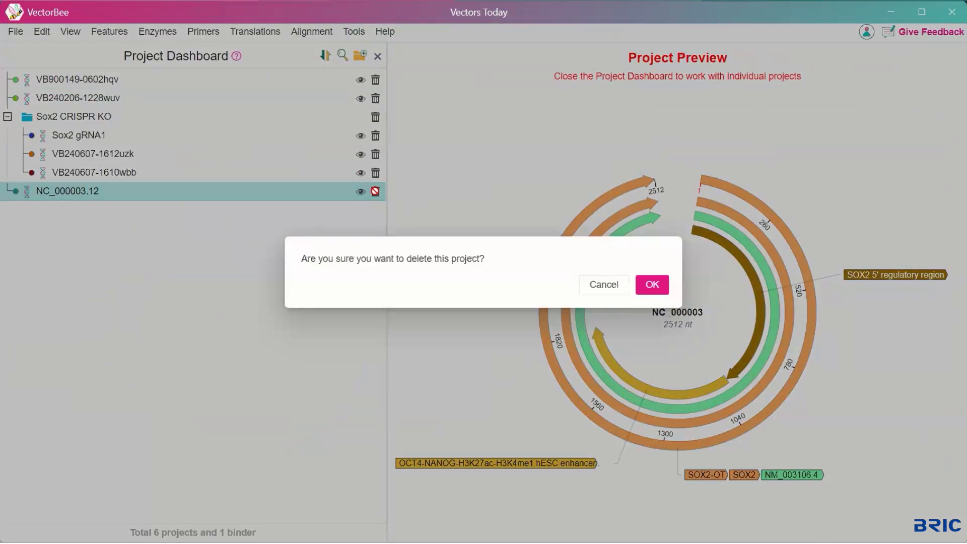
click(654, 285)
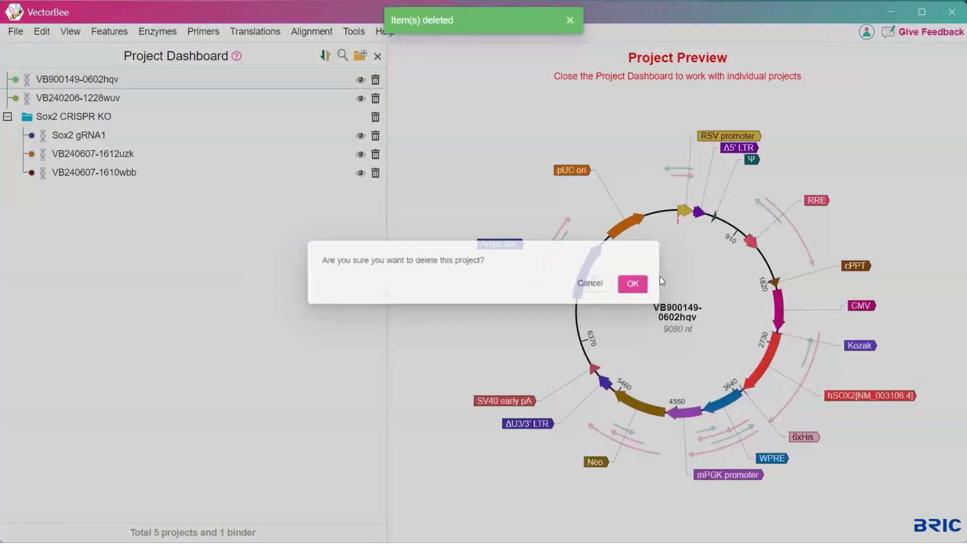
click(379, 55)
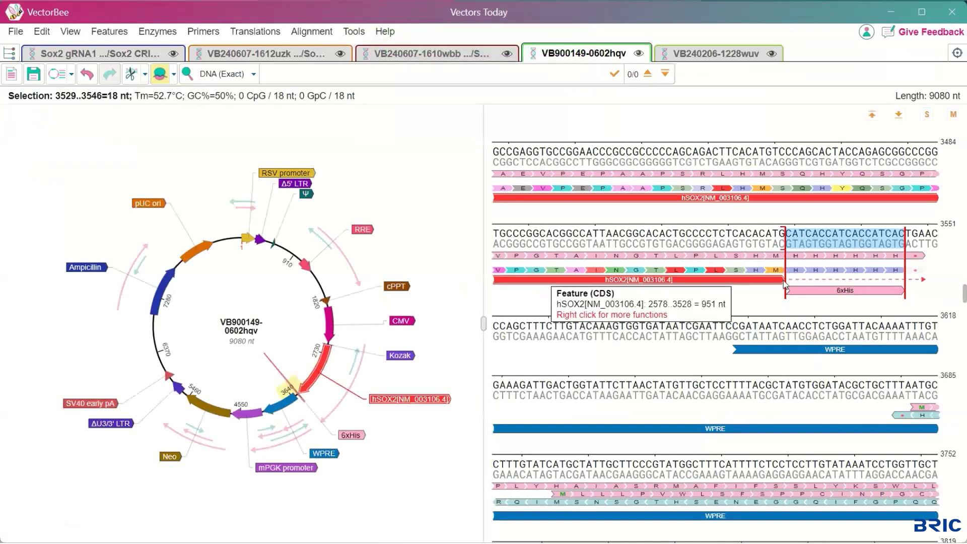
scroll(784, 280, down, 1)
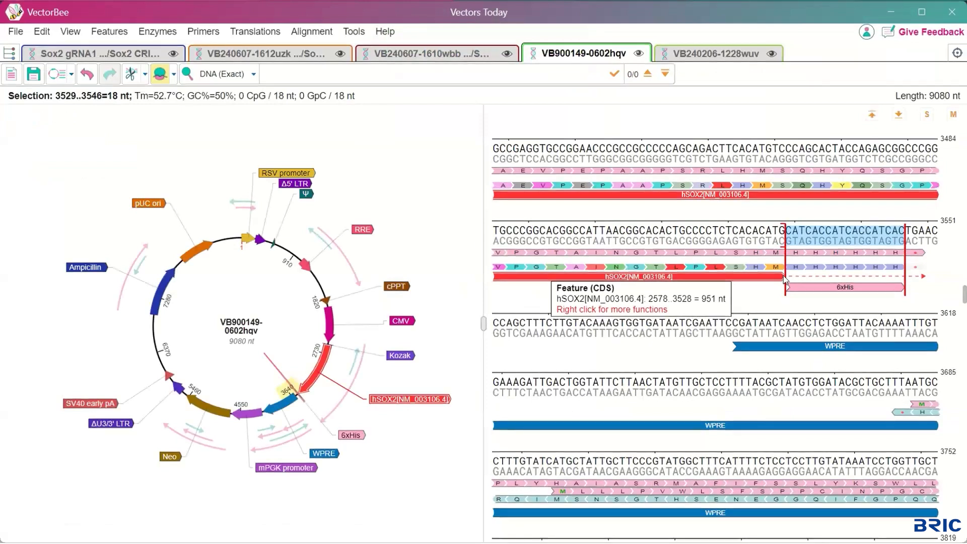
scroll(784, 279, up, 2)
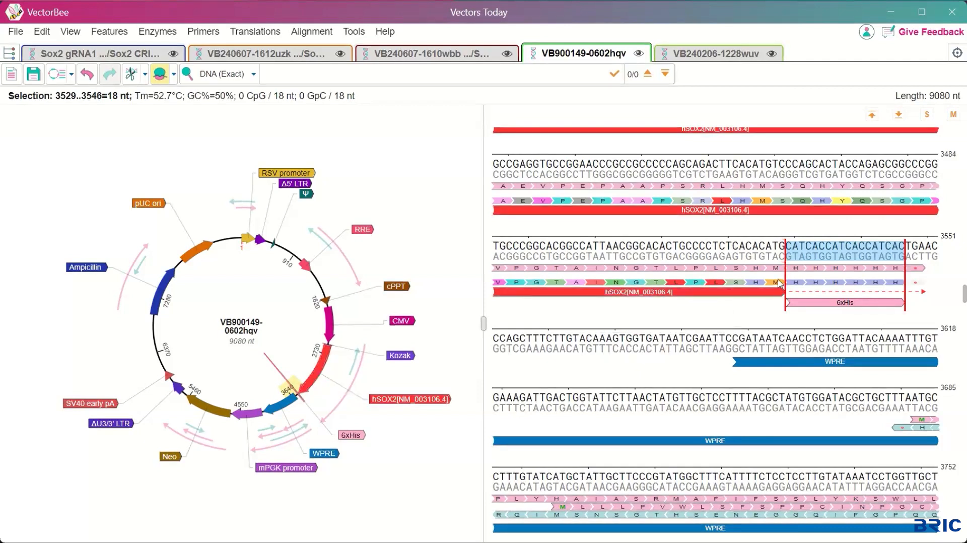
click(452, 52)
click(291, 52)
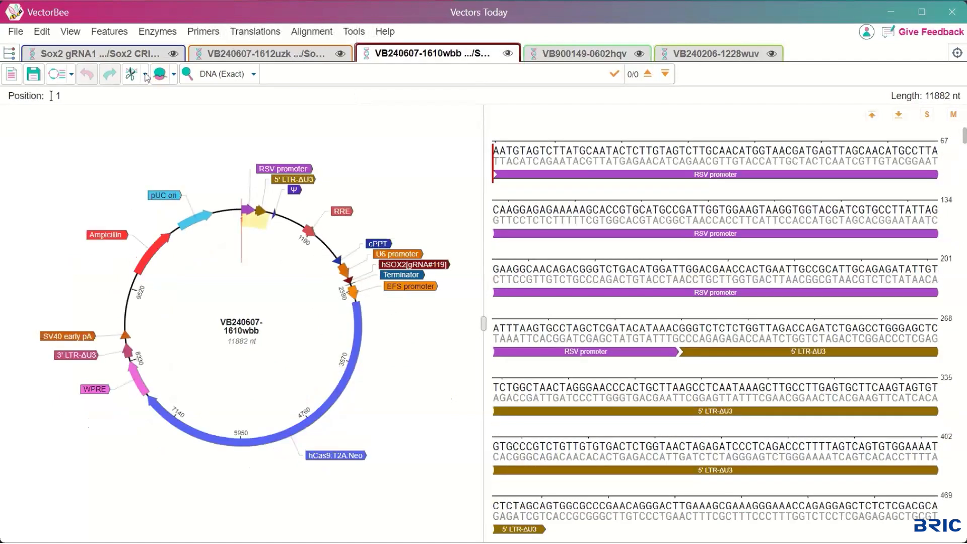
click(119, 53)
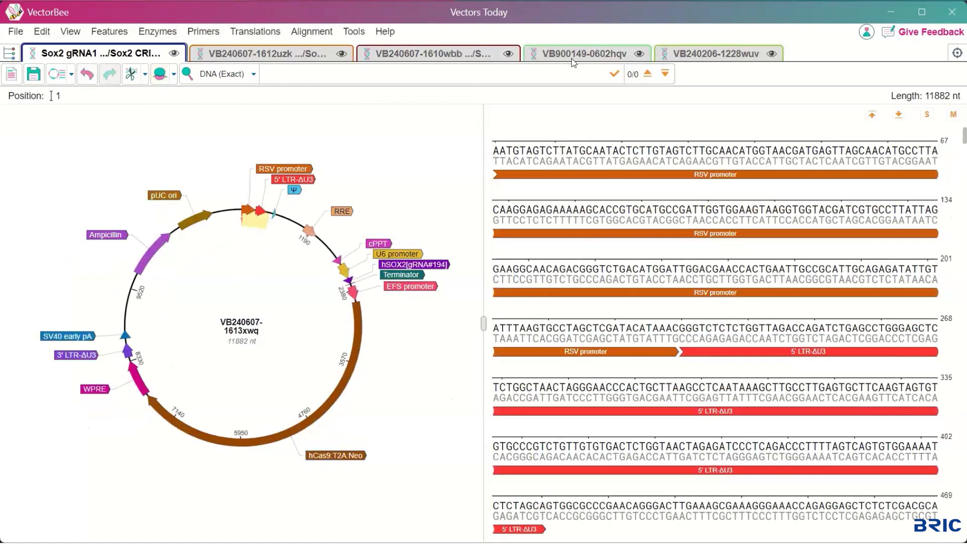
click(572, 59)
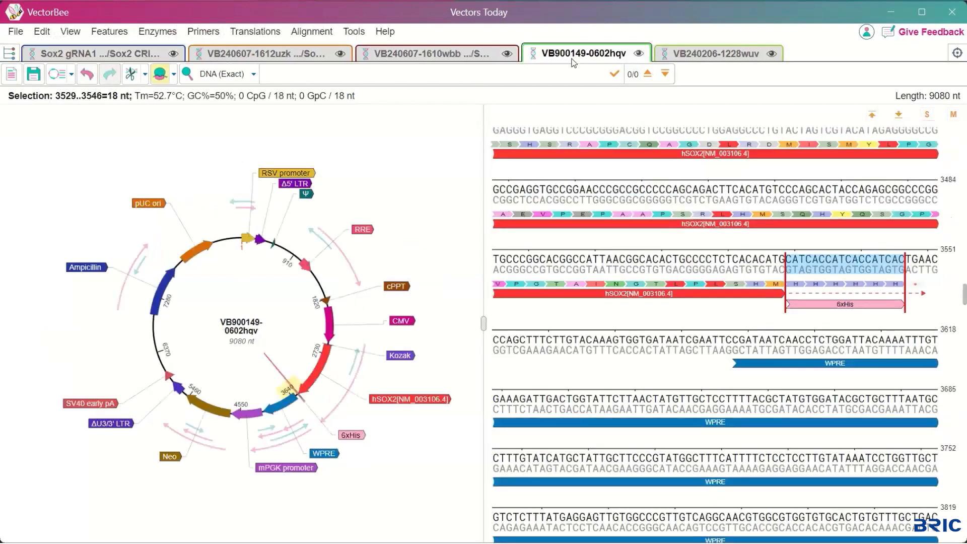
click(727, 59)
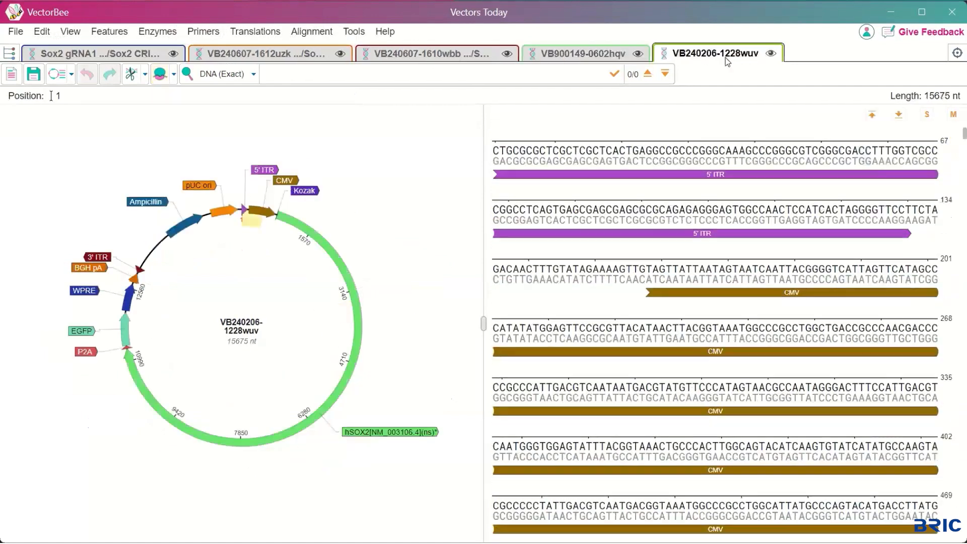
click(576, 55)
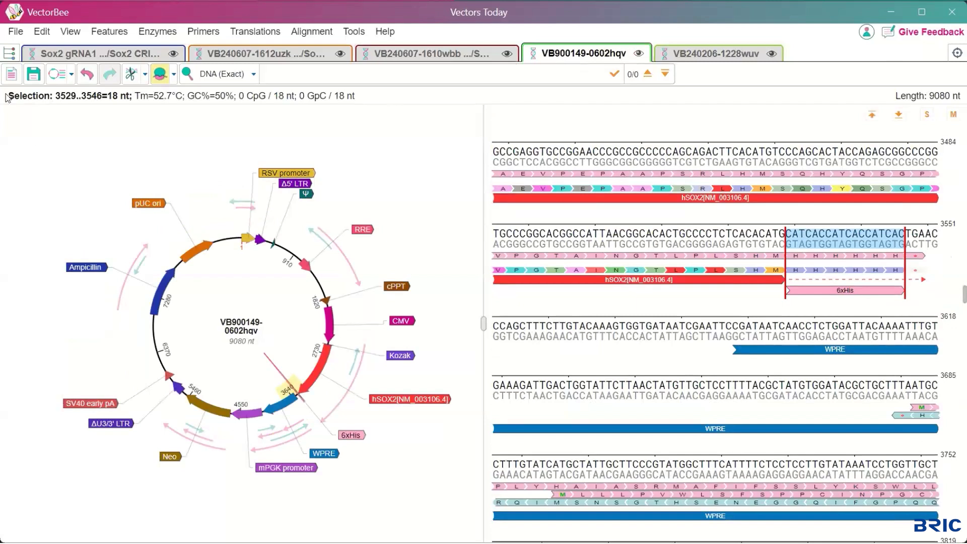
click(15, 33)
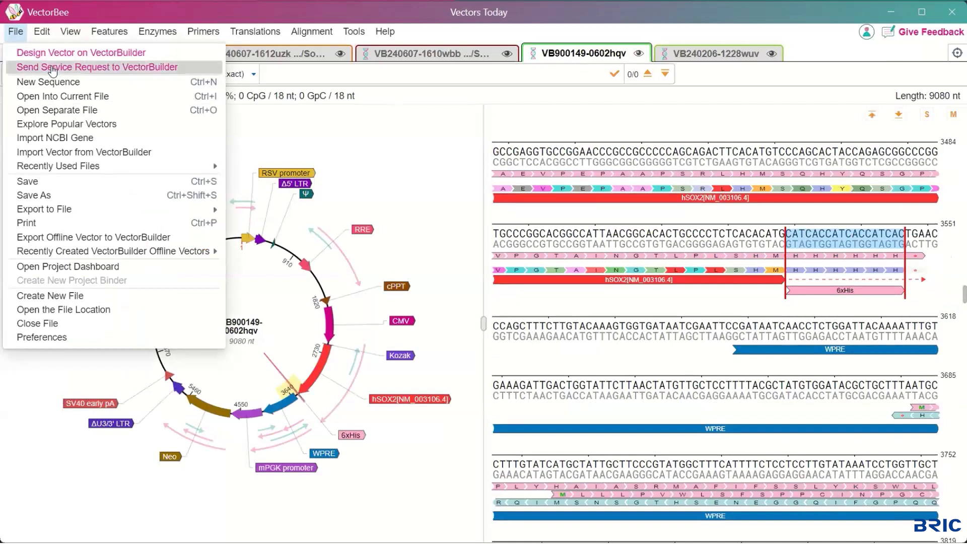
click(52, 68)
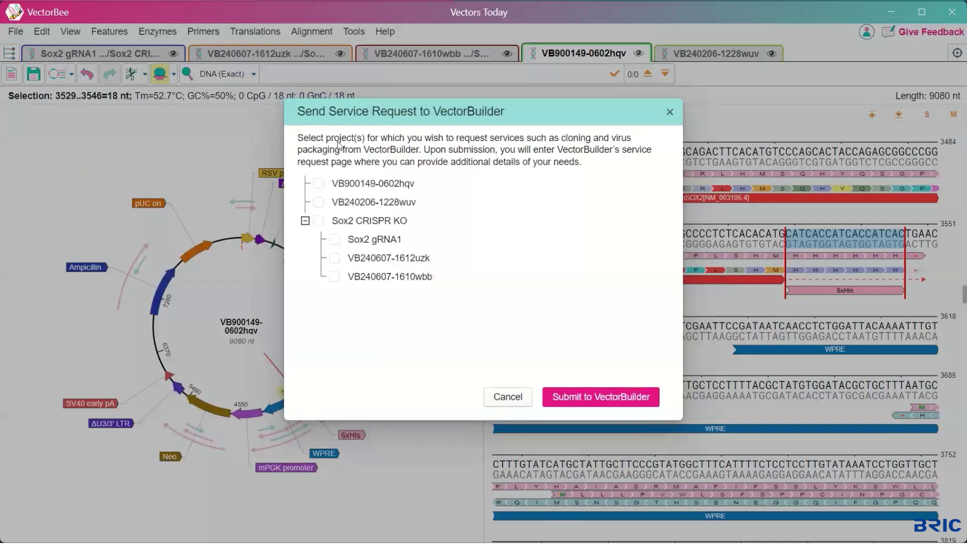
click(318, 224)
click(319, 185)
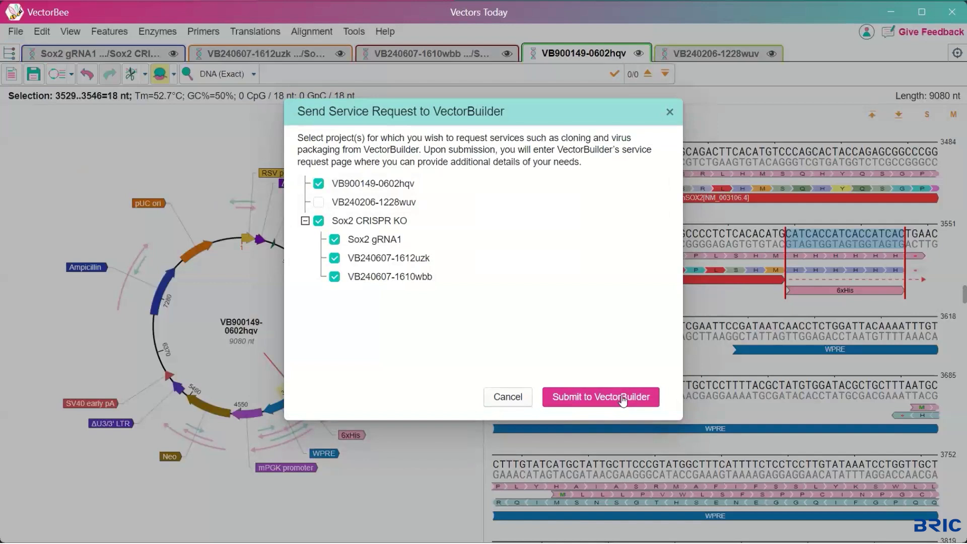
click(669, 113)
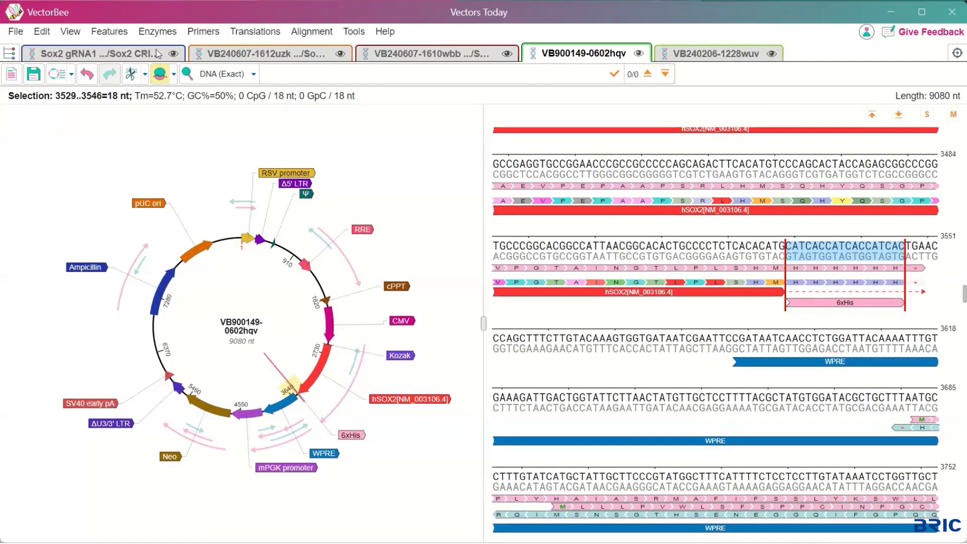
Open the enzyme selection for the Sox2 gRNA1 vector and look through the common enzyme groups
click(128, 57)
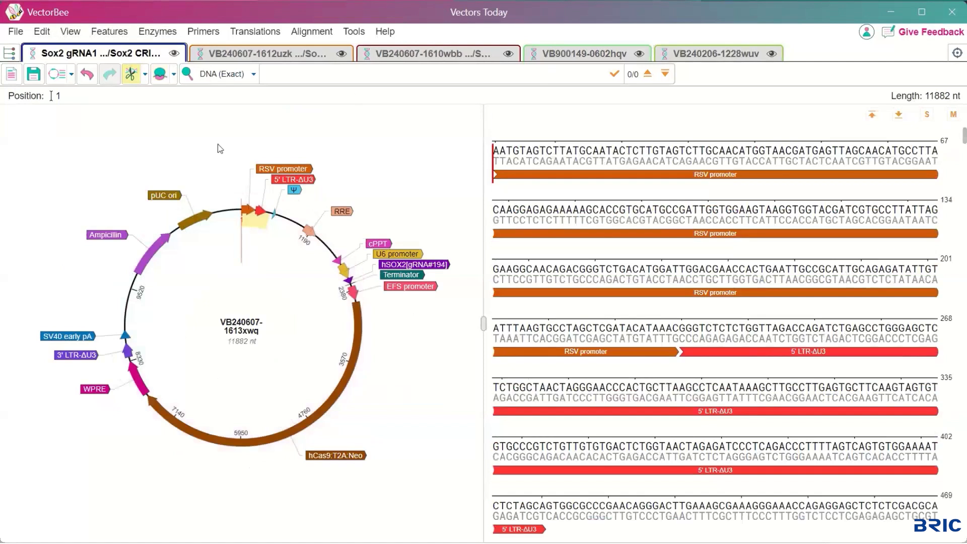
click(171, 36)
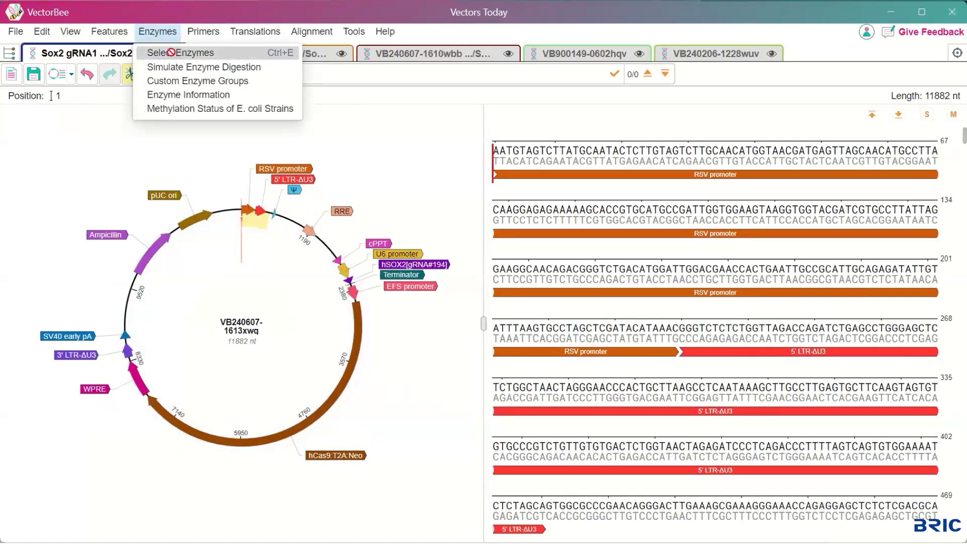
click(173, 54)
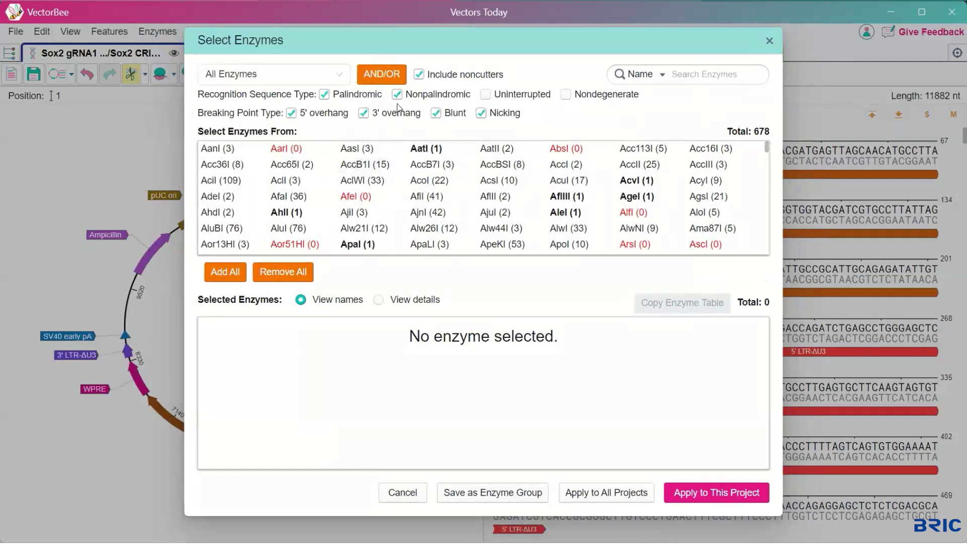
click(336, 82)
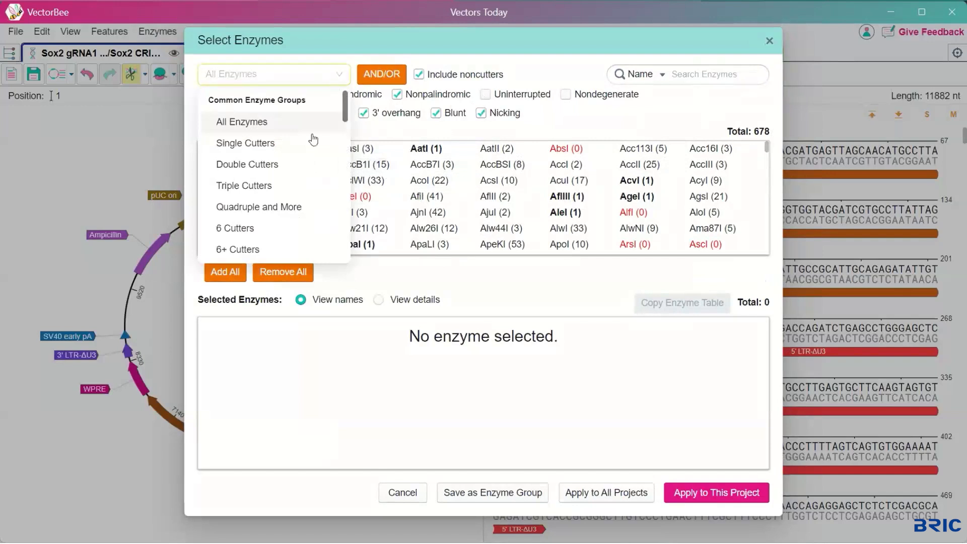
scroll(312, 162, down, 5)
scroll(312, 162, up, 5)
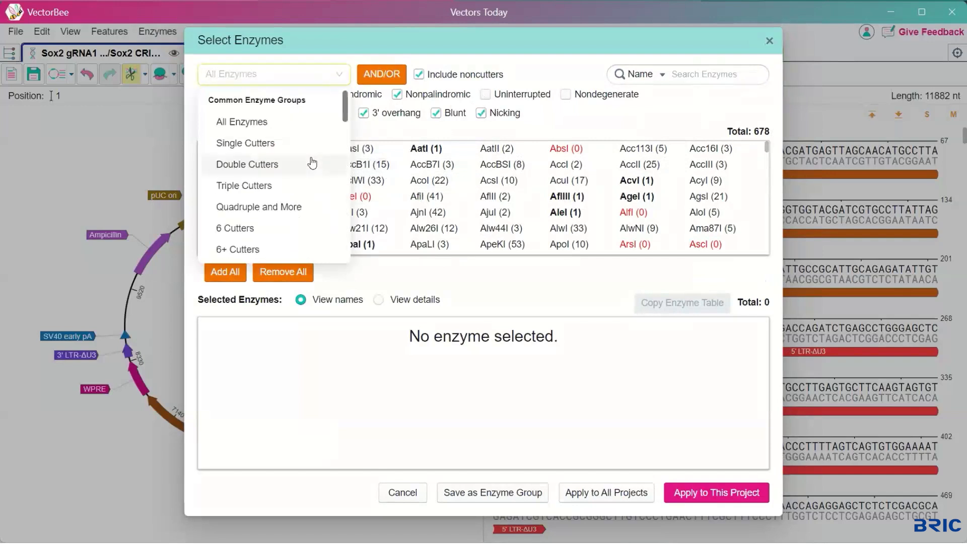
Filter the enzyme list with an AND/OR condition of Single Cutters OR Double Cutters
click(378, 76)
click(422, 207)
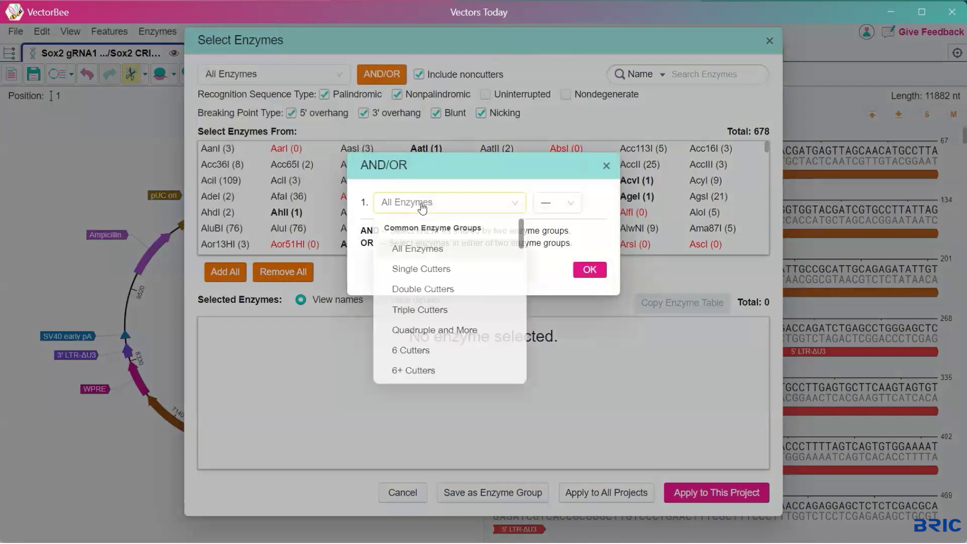
click(420, 272)
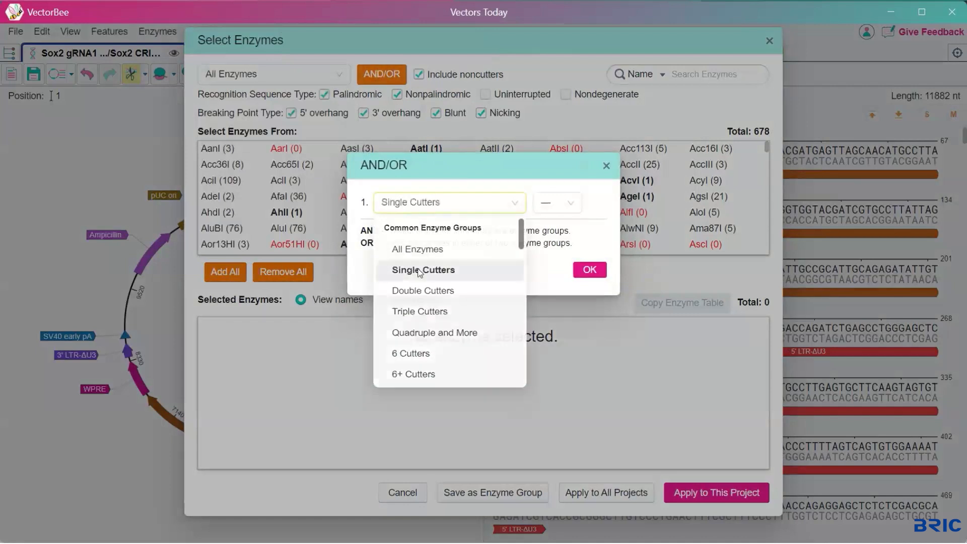
click(551, 200)
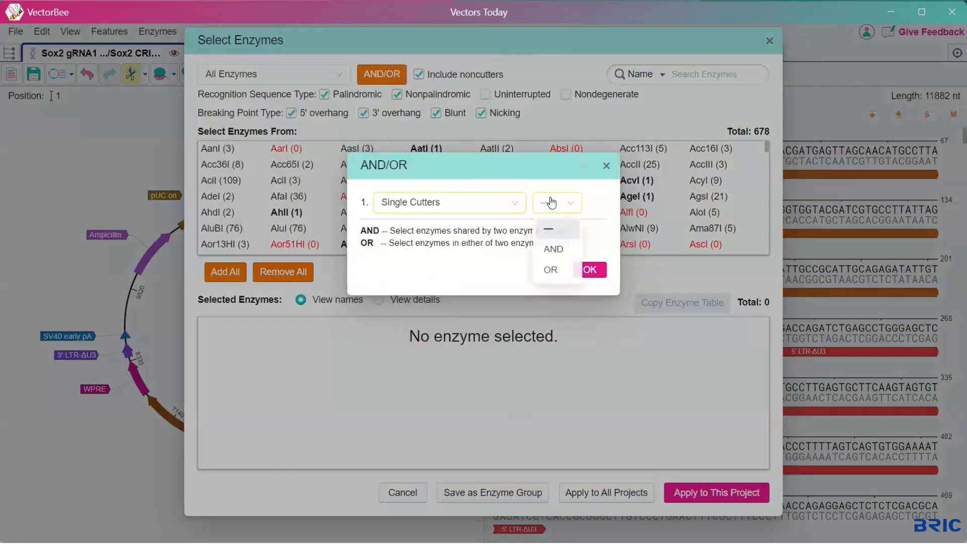
click(551, 271)
click(450, 234)
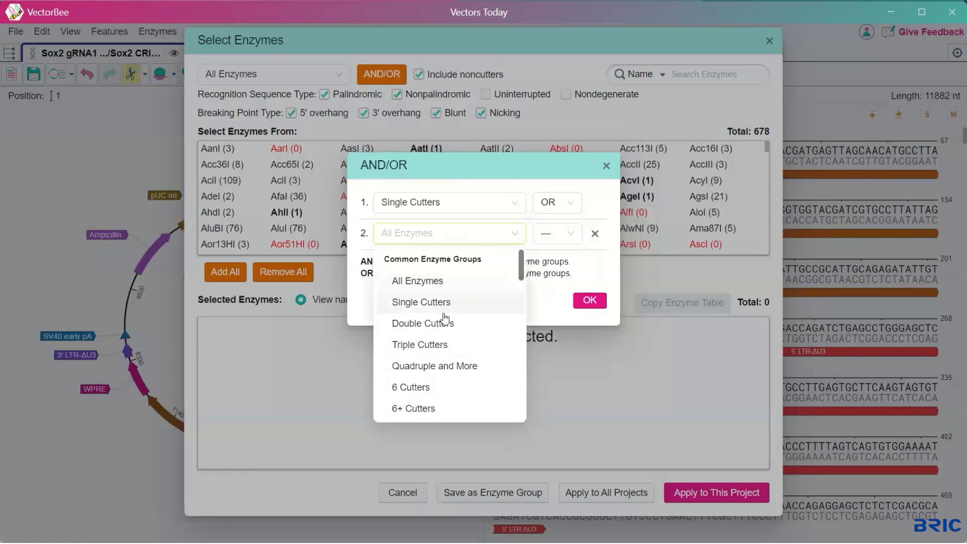
click(444, 322)
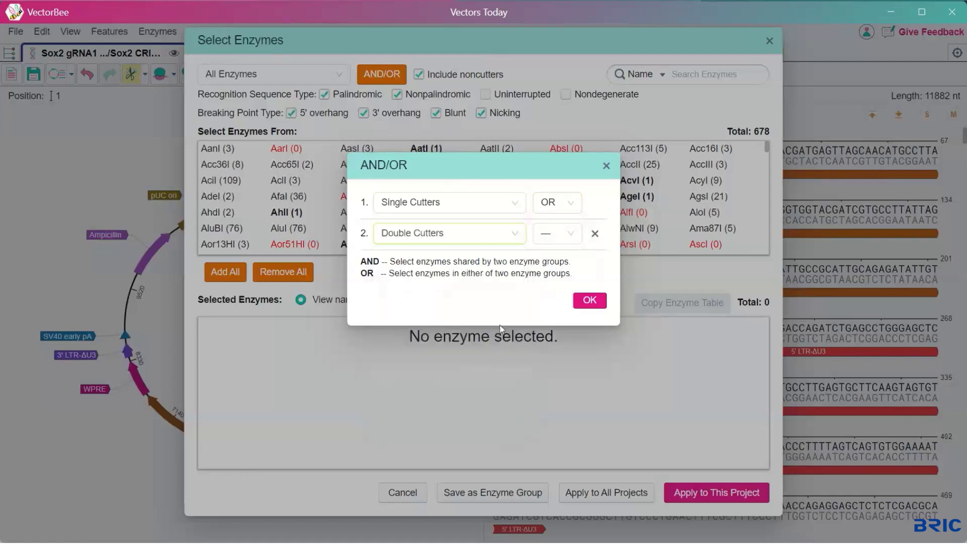
click(590, 300)
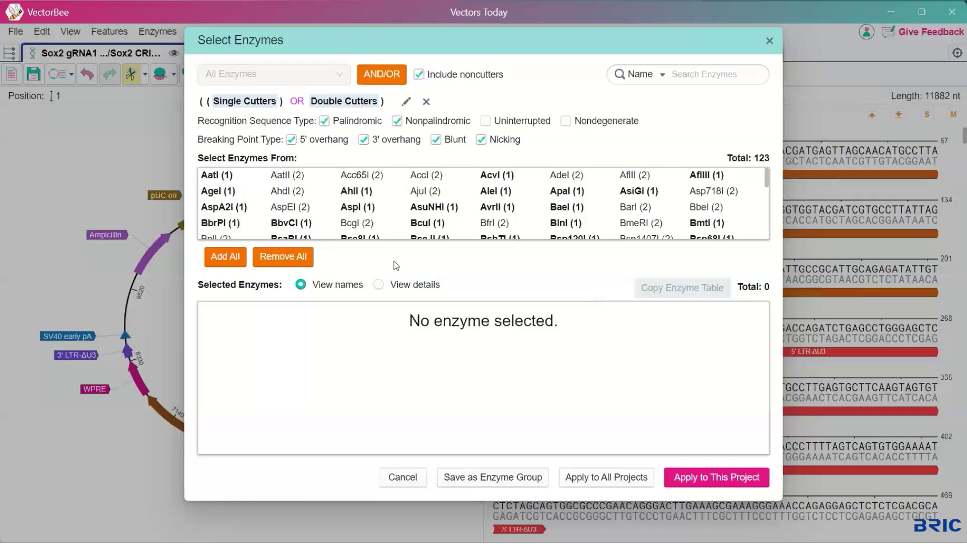
Select the enzymes ApaI, SpeI, SfiI and XbaI from the filtered list
click(573, 196)
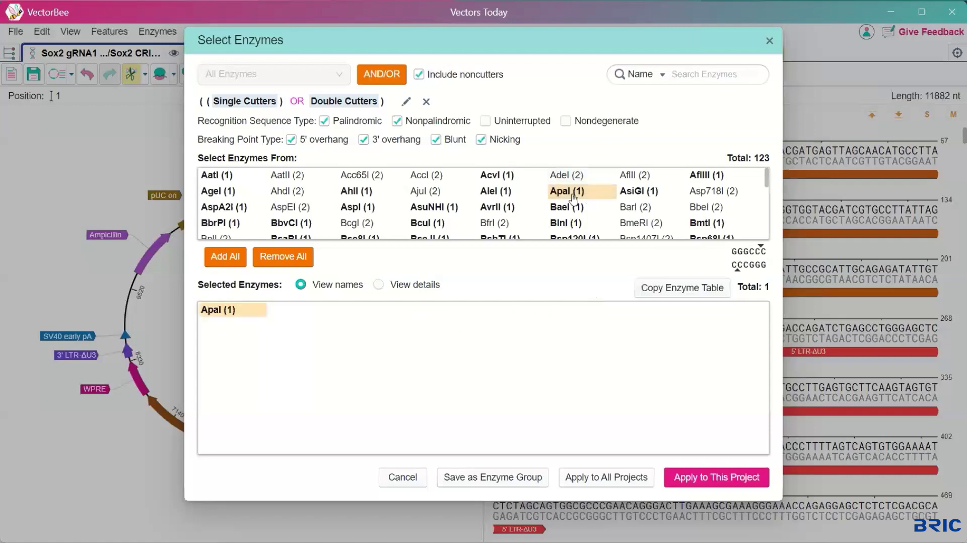
scroll(572, 197, down, 5)
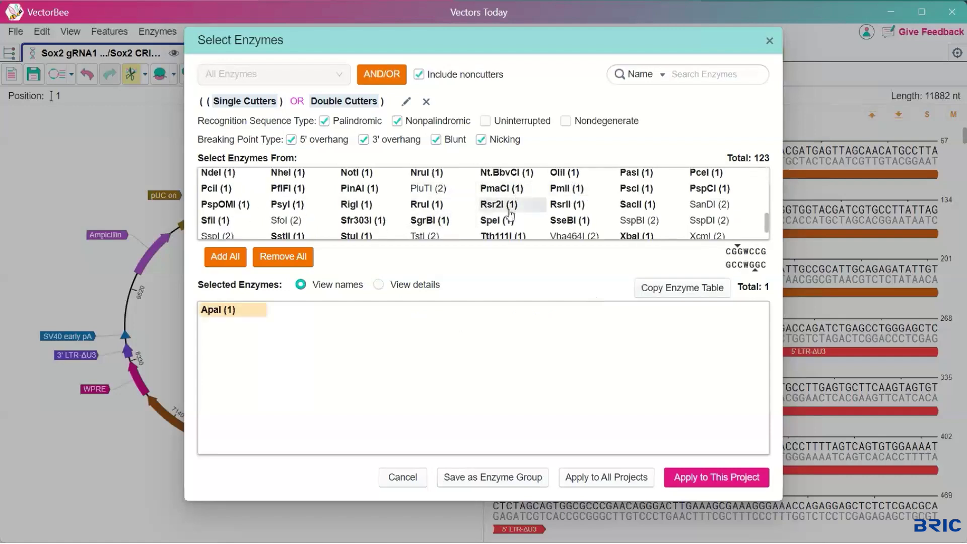
click(485, 225)
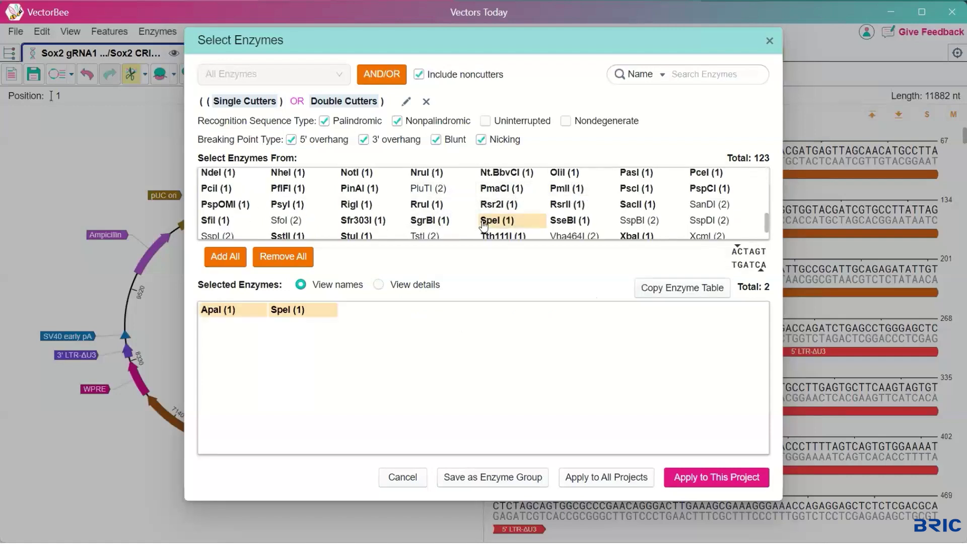
click(215, 225)
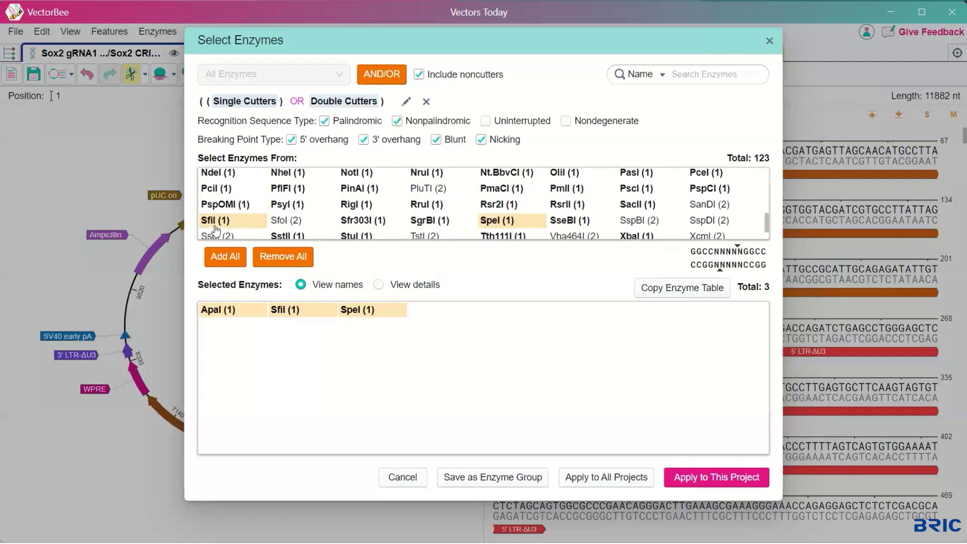
scroll(380, 224, down, 1)
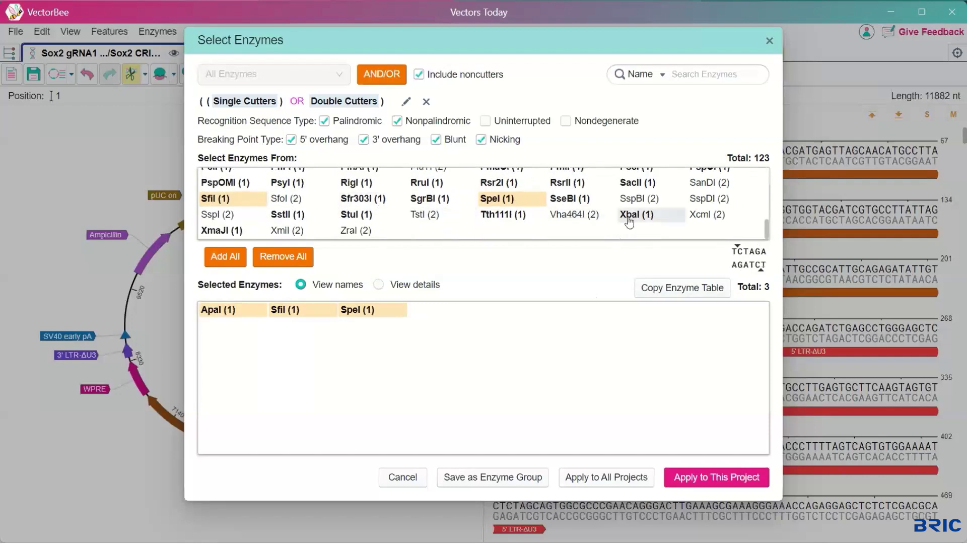
click(629, 217)
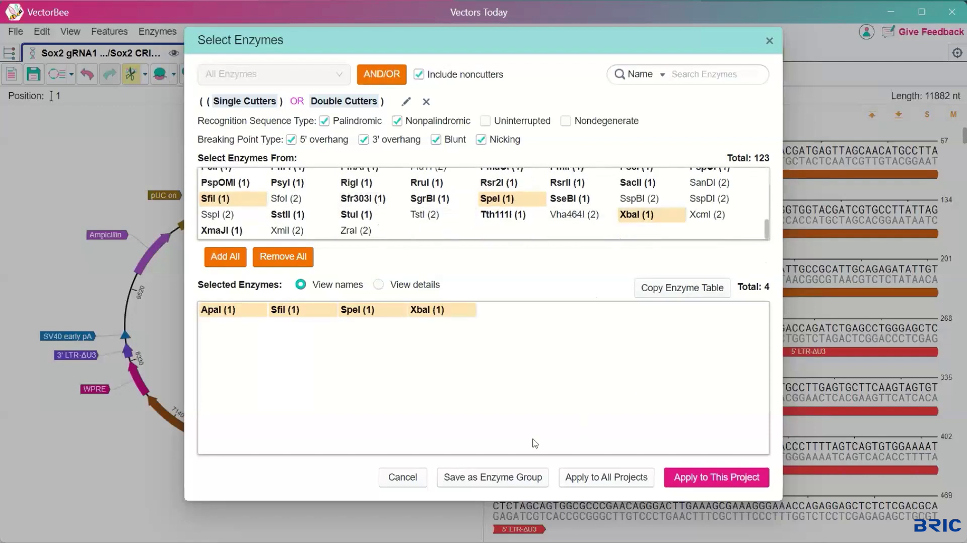
Save the selected enzymes as a custom enzyme group named CRISPR Cutters and apply the selection to this project
click(472, 484)
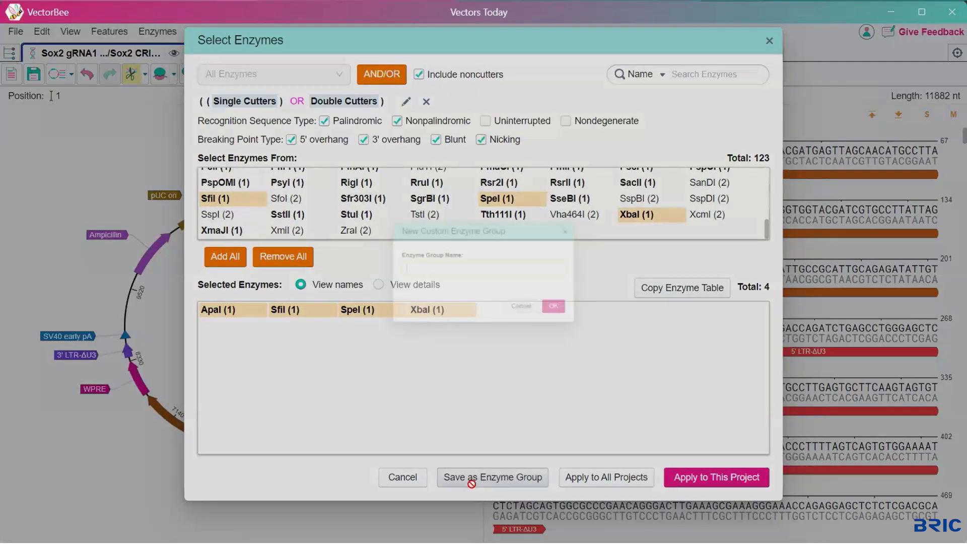
text(CRISPR Cutters)
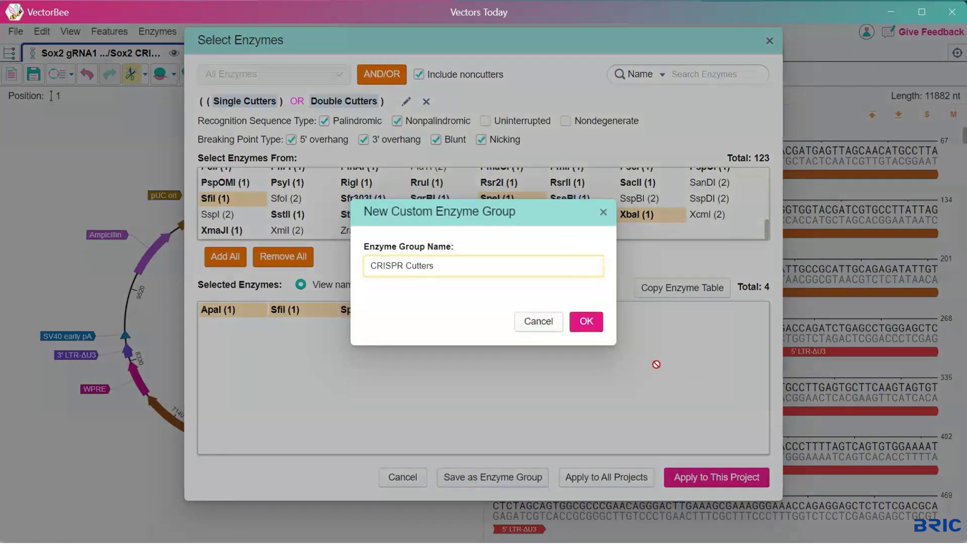
click(586, 322)
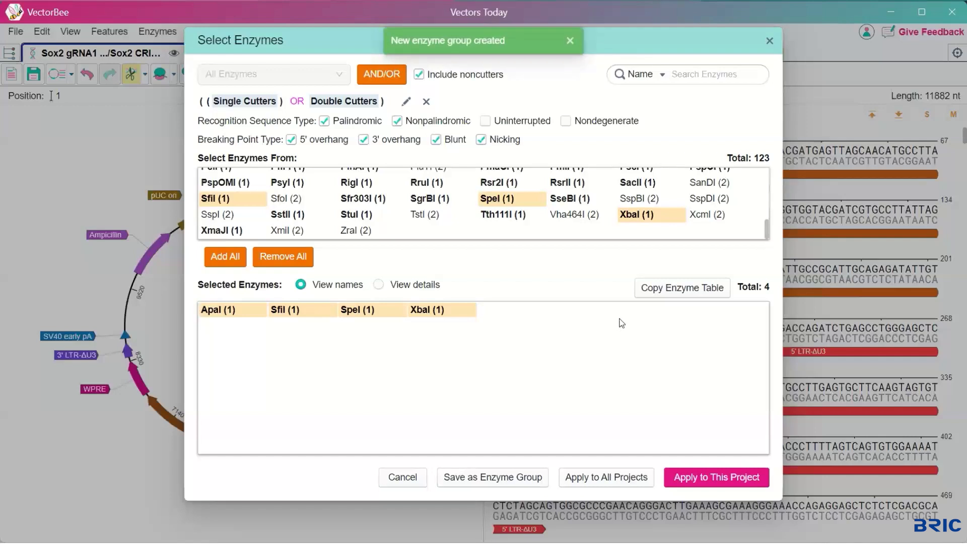
click(733, 480)
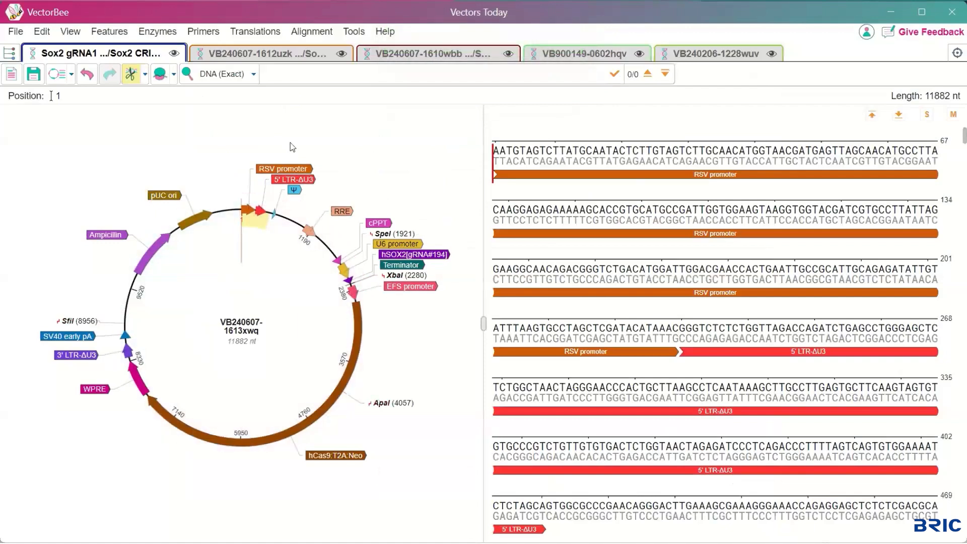
Hide the enzyme cut sites on the Sox2 gRNA1 vector and show them again, checking the XbaI site
click(132, 81)
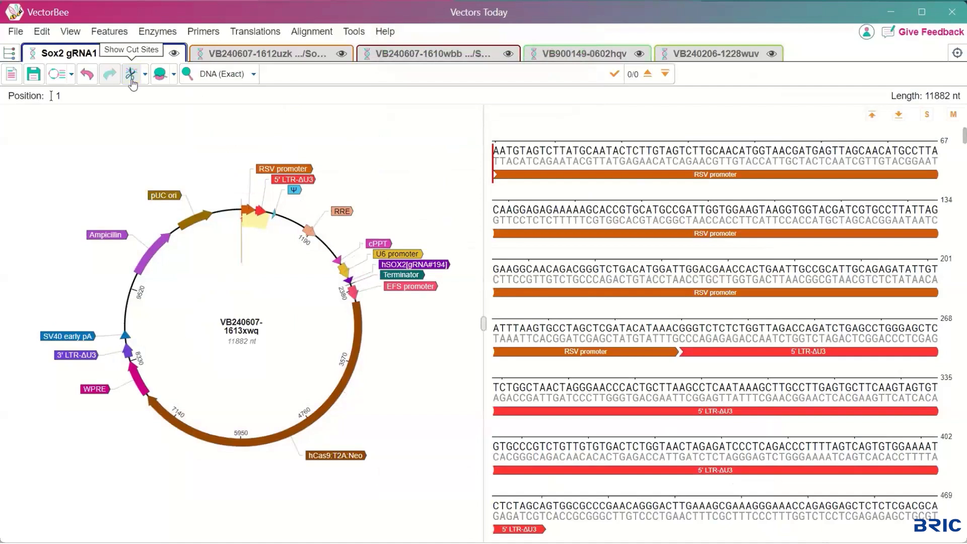
click(132, 80)
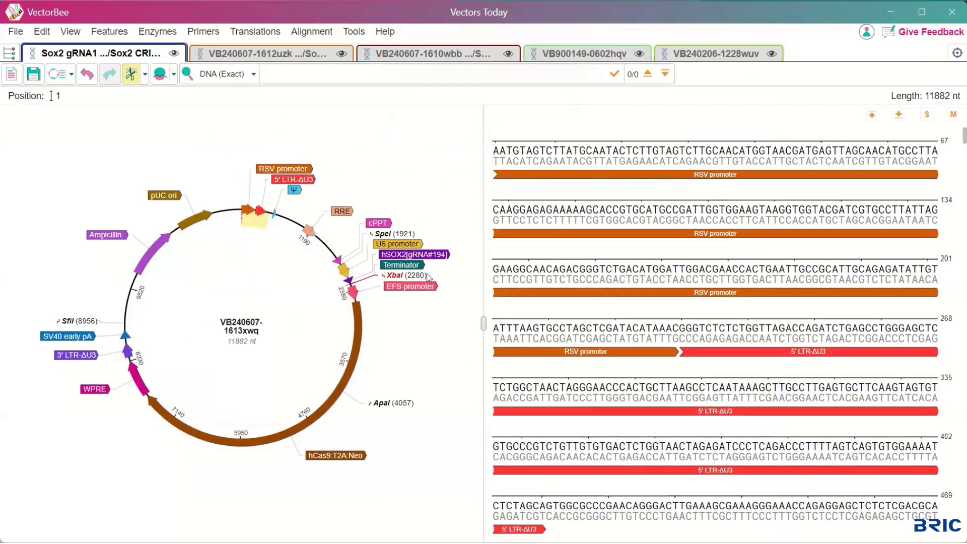
mouse_move(428, 276)
Open the enzyme digestion simulation and remove the existing XbaI+StuI digest
click(142, 33)
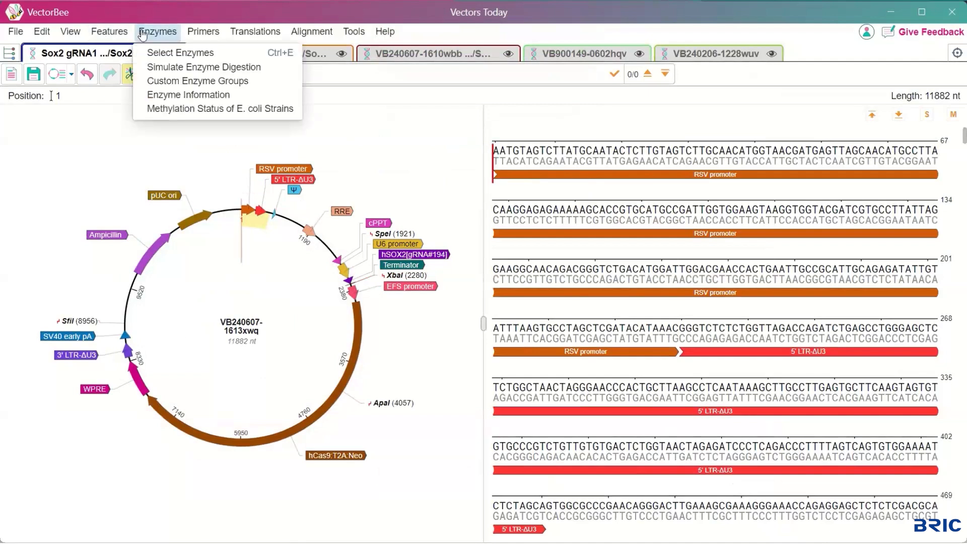
click(166, 69)
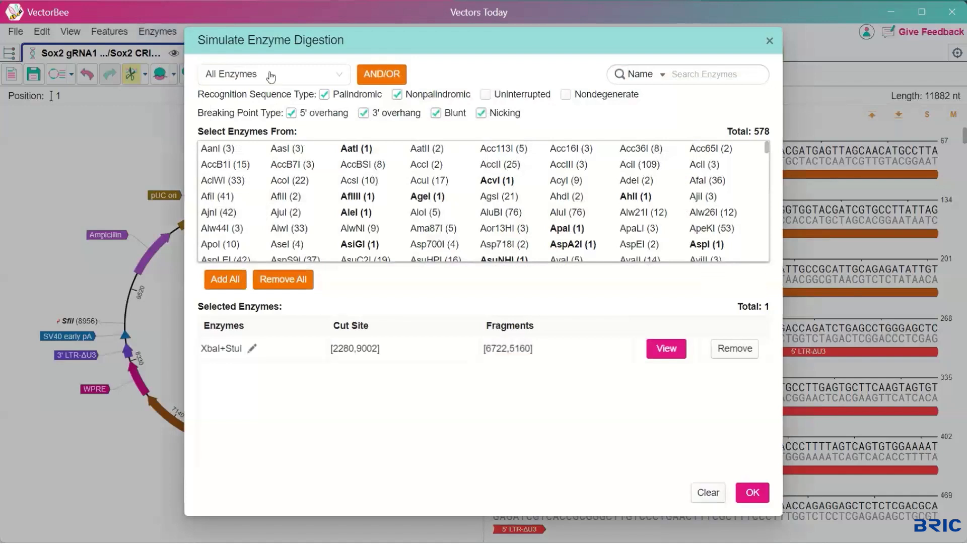
click(735, 348)
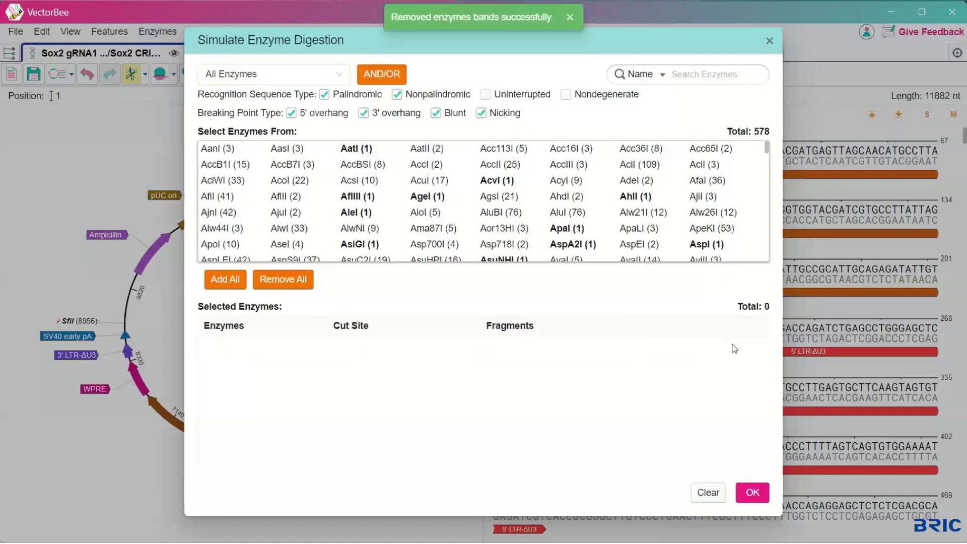
Simulate a digest with XbaI, SfiI and SpeI from the CRISPR Cutters group and view its fragment map
click(249, 75)
scroll(266, 162, down, 5)
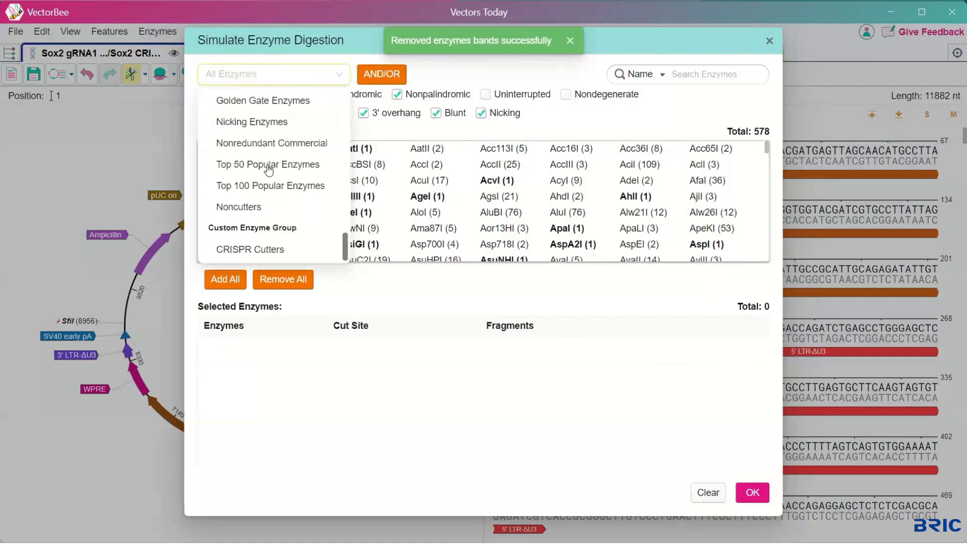
click(266, 250)
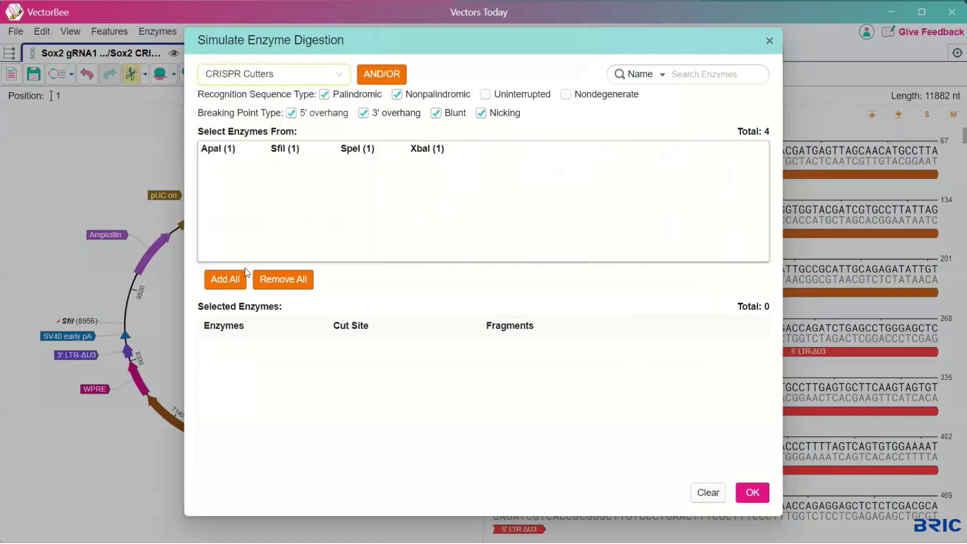
click(426, 150)
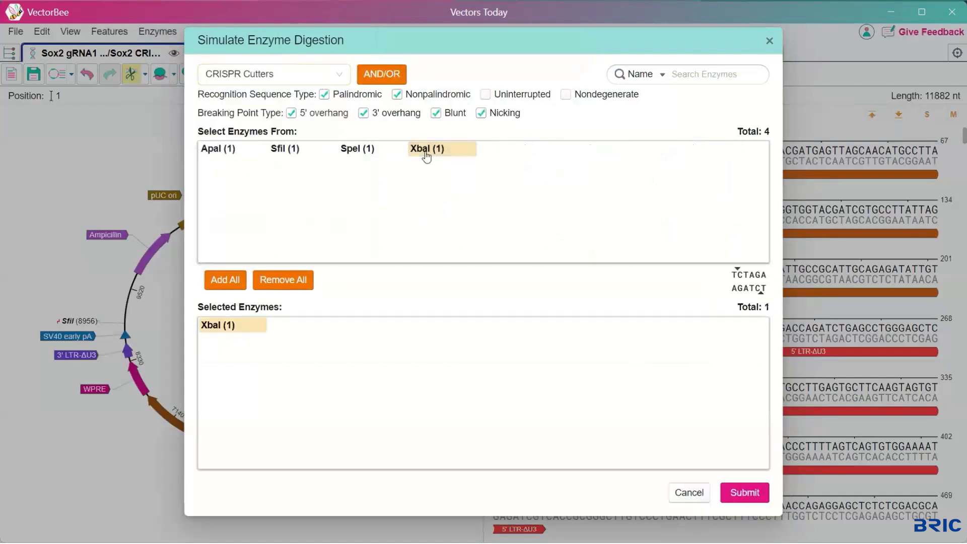
click(283, 152)
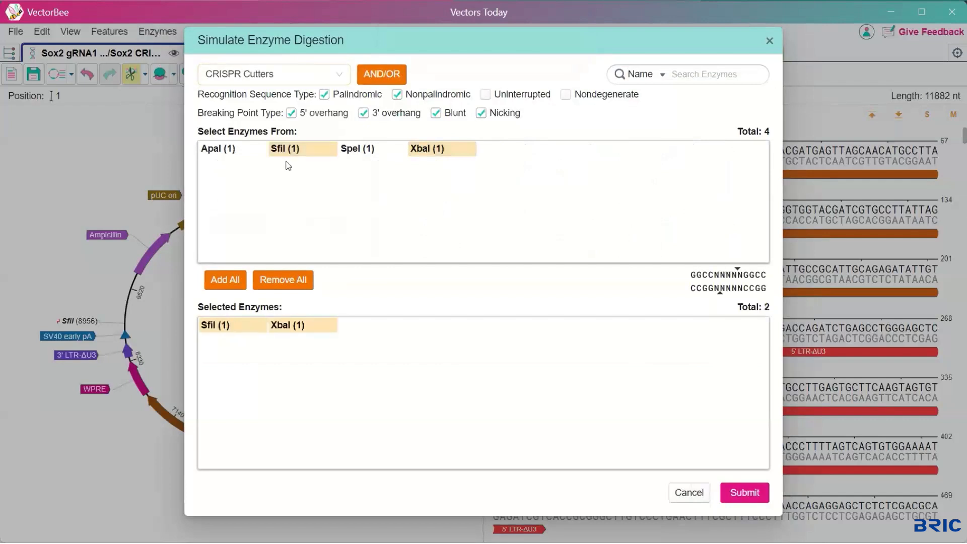
click(358, 149)
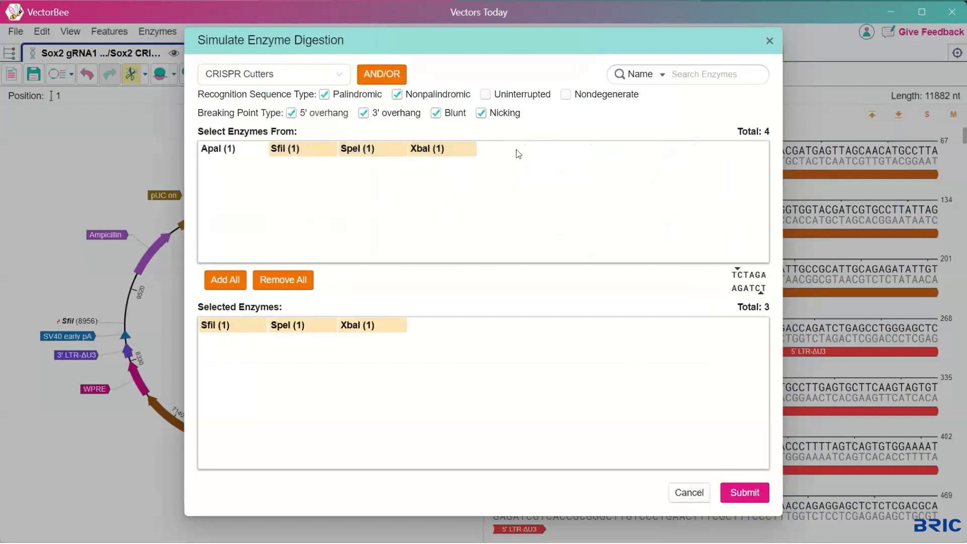
click(737, 493)
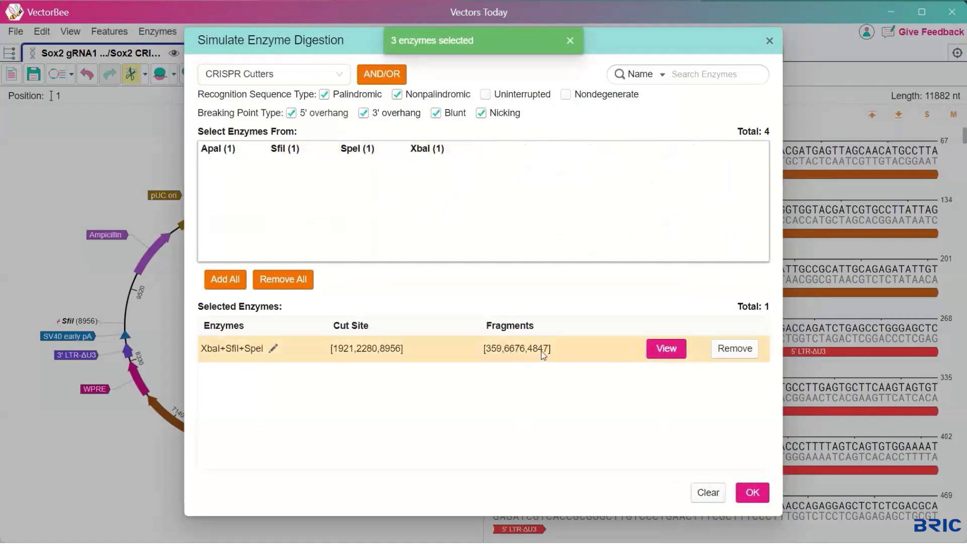
click(658, 353)
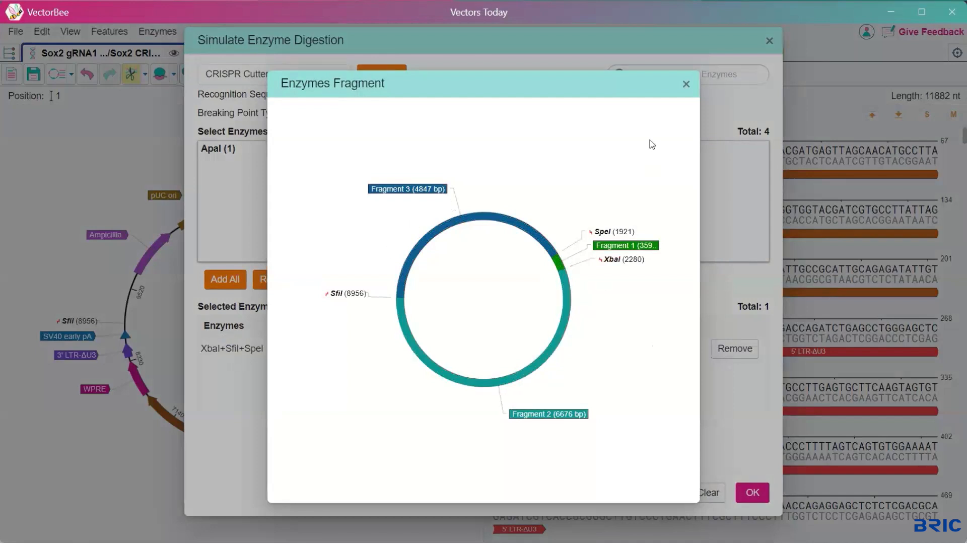
click(686, 87)
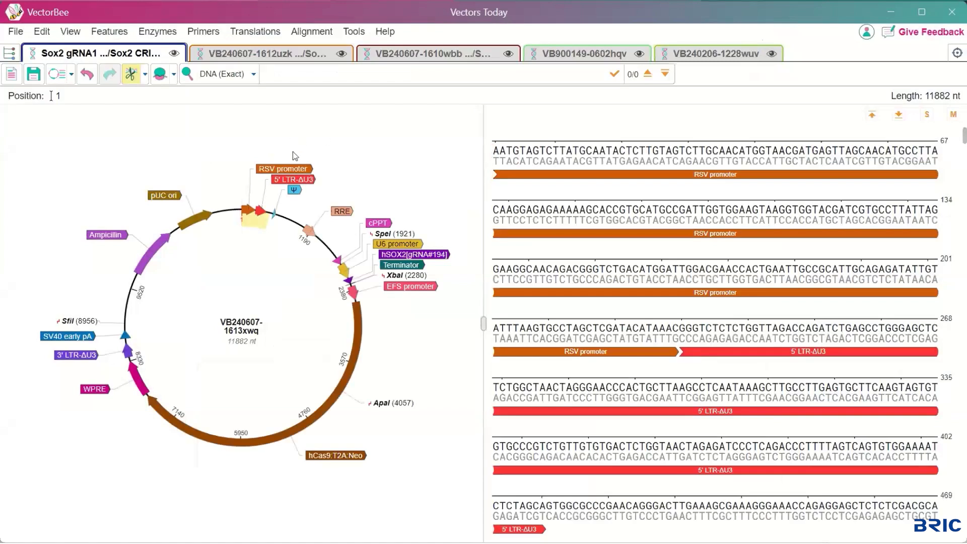
Look over the enzymes stored in the CRISPR Cutters group among the custom enzyme groups
click(158, 33)
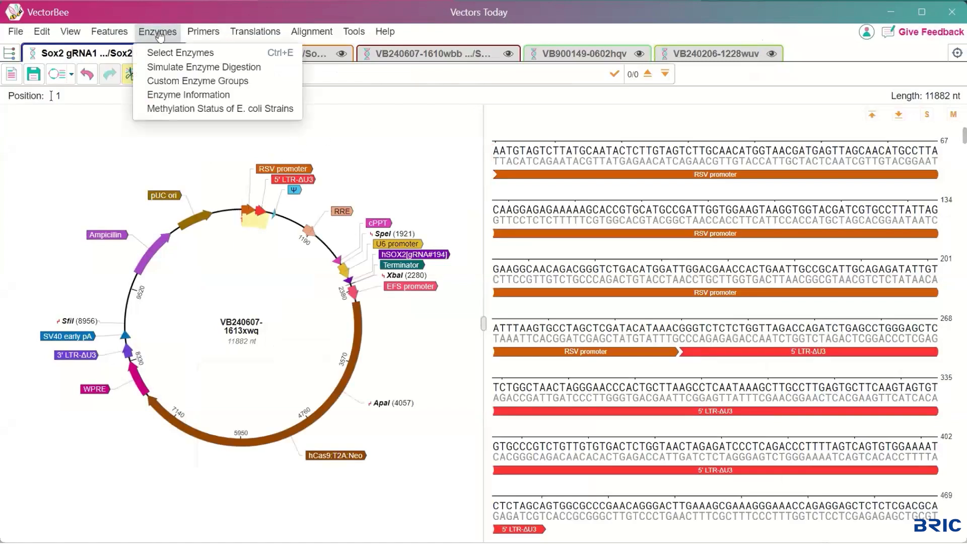
click(169, 82)
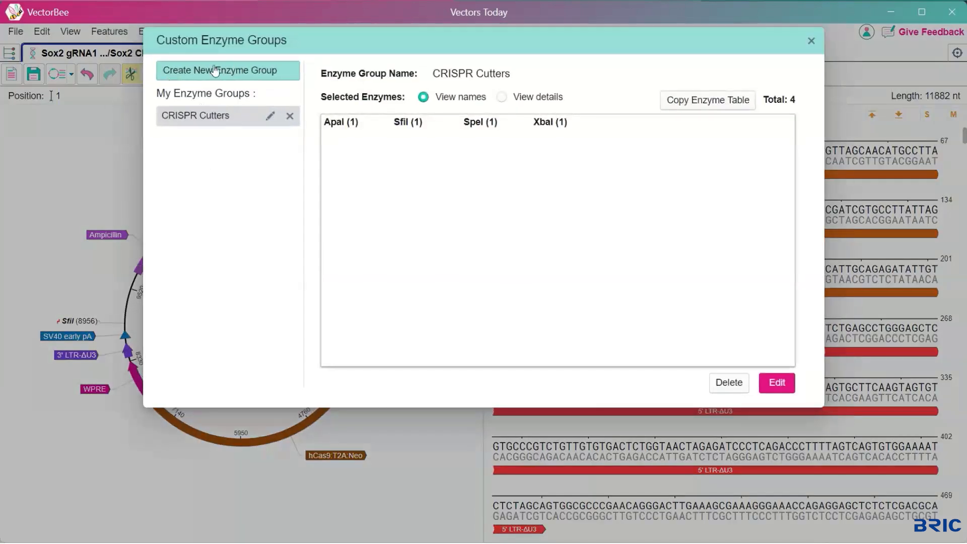
click(811, 40)
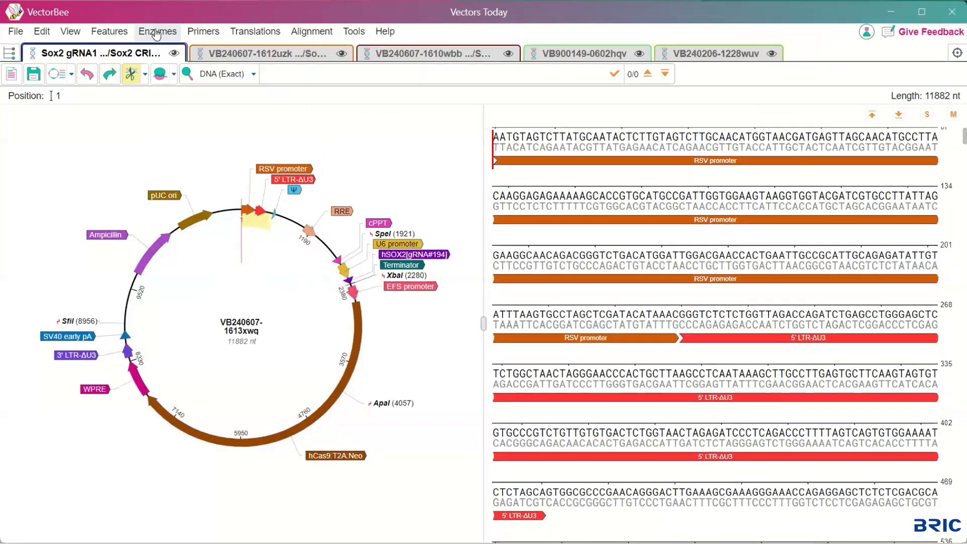
click(208, 34)
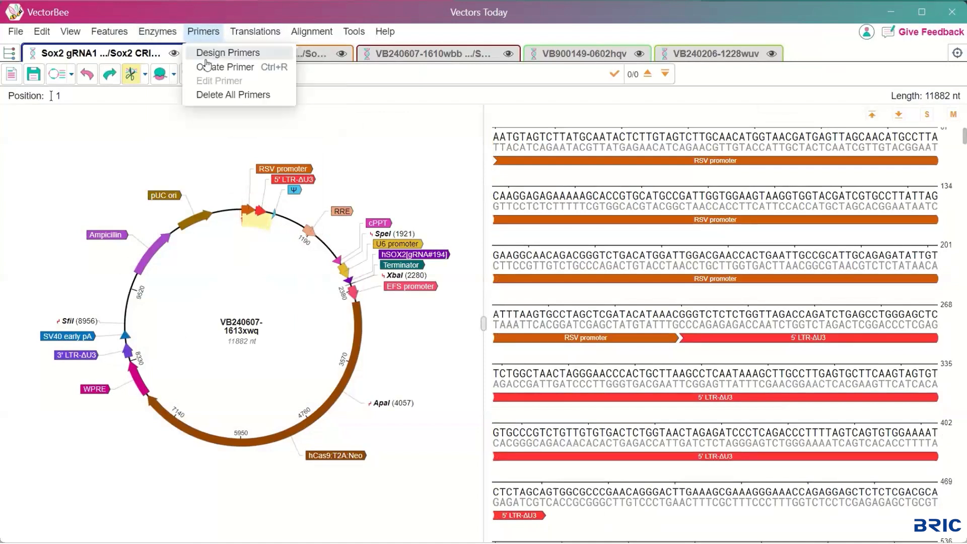
click(206, 32)
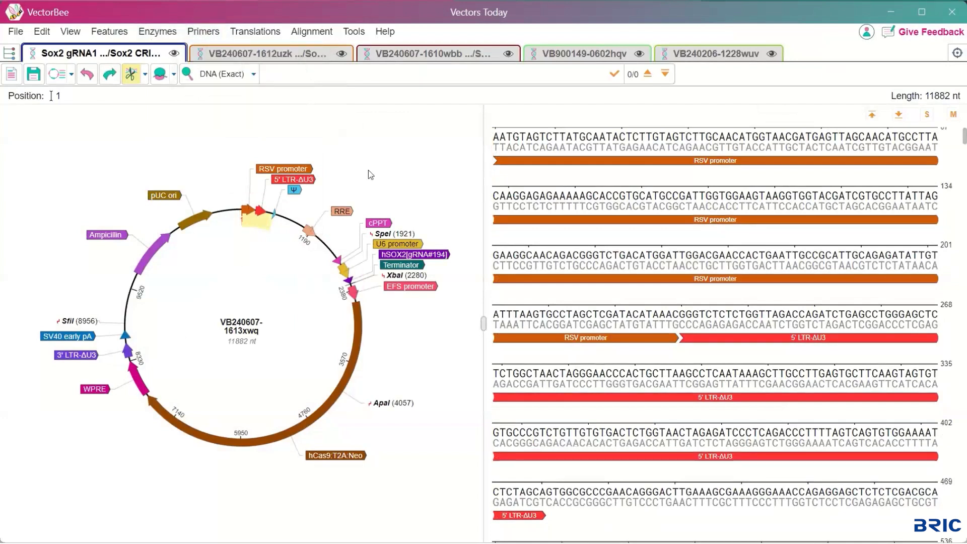
Create a top-strand primer named Primer 1 on bases 2168 to 2187, across the U6 promoter and hSOX2[gRNA#194] junction
click(418, 255)
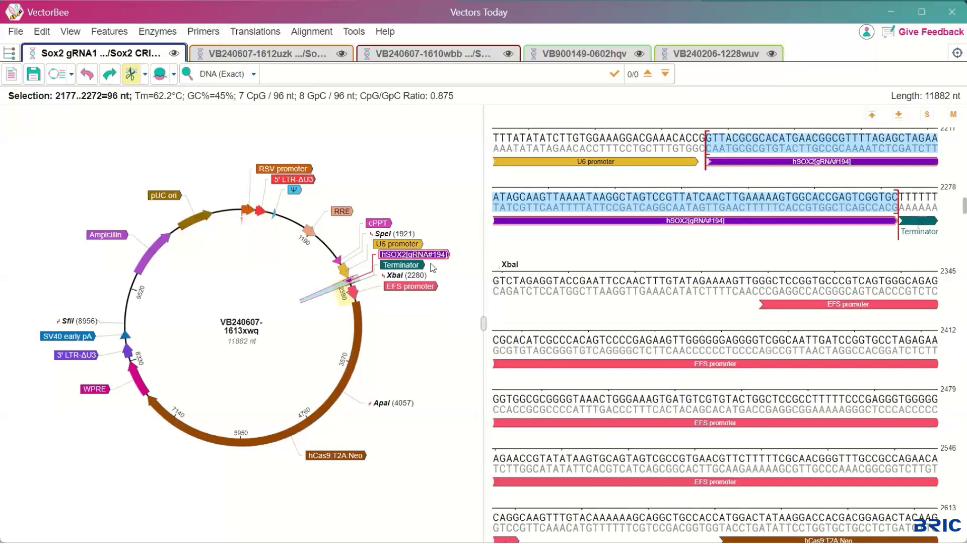
scroll(655, 266, up, 1)
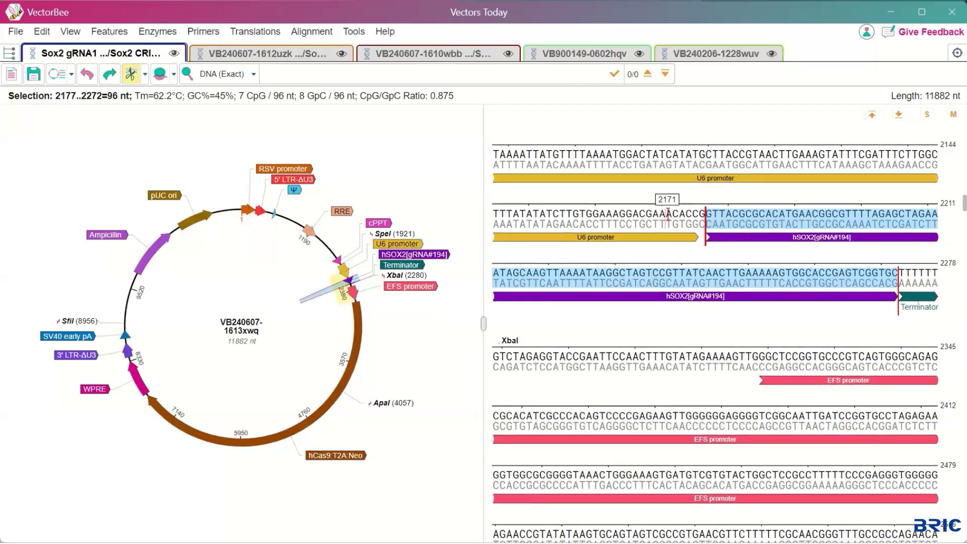
click(666, 218)
drag(646, 214, 780, 216)
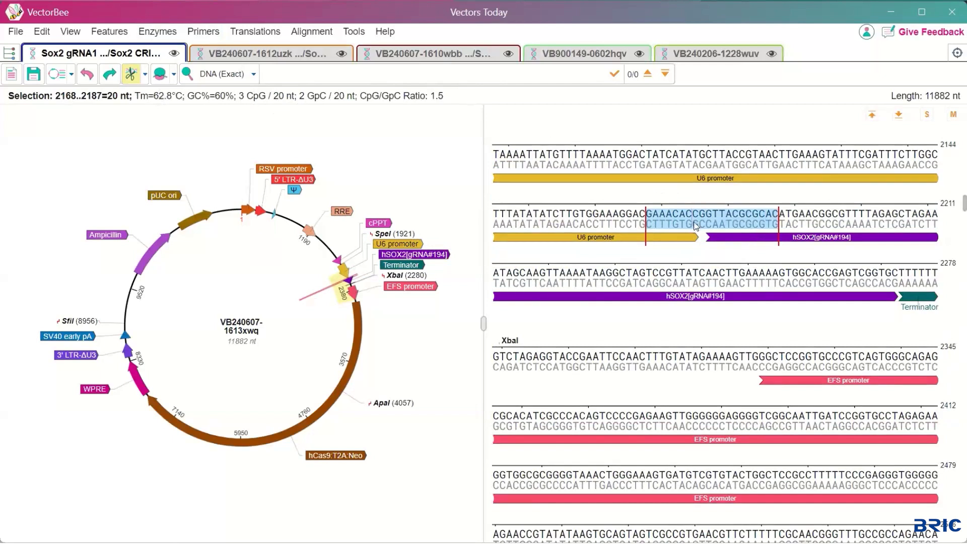
click(206, 32)
click(226, 72)
text(Primer 1)
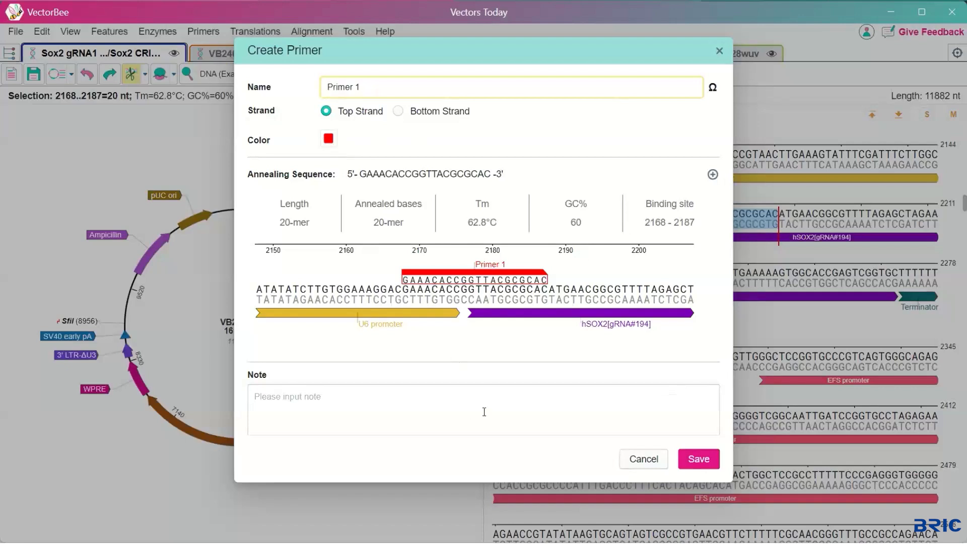
click(696, 459)
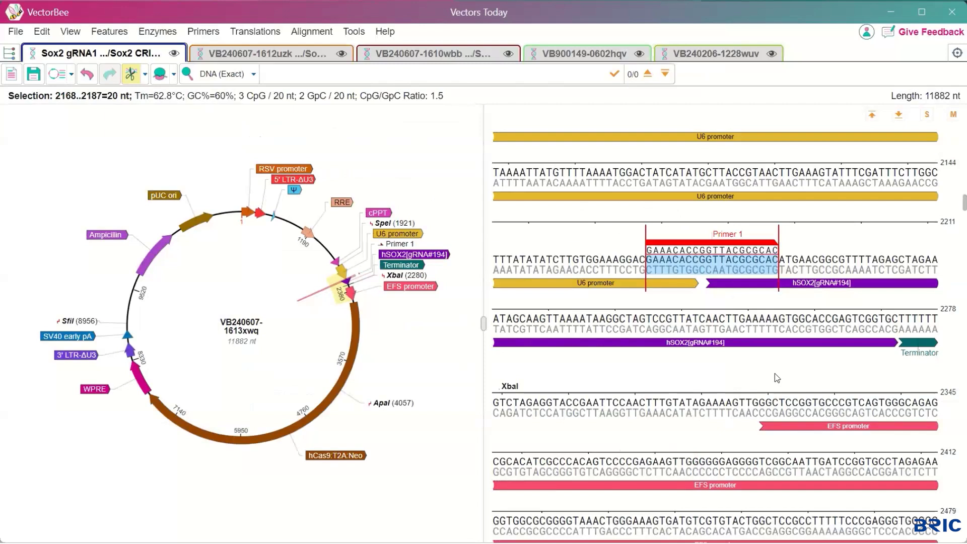
Design PCR primers for the whole hCas9:T2A:Neo feature, using the default primer settings, and review the proposed pairs
click(331, 401)
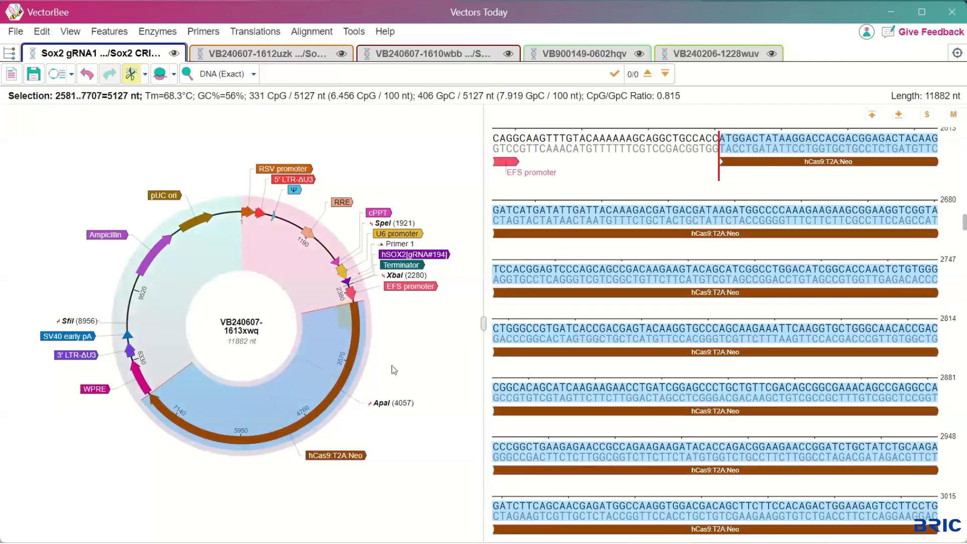
click(204, 33)
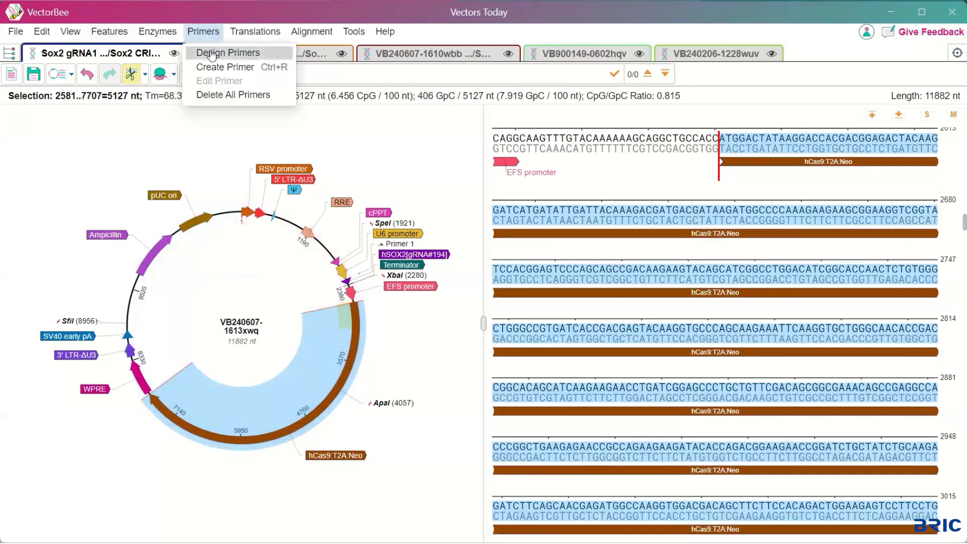
click(209, 51)
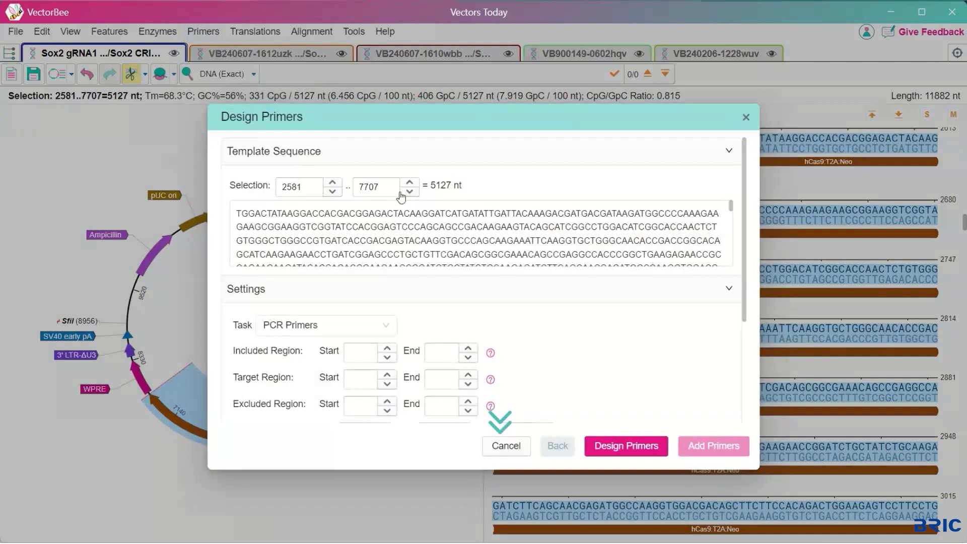
scroll(432, 329, down, 3)
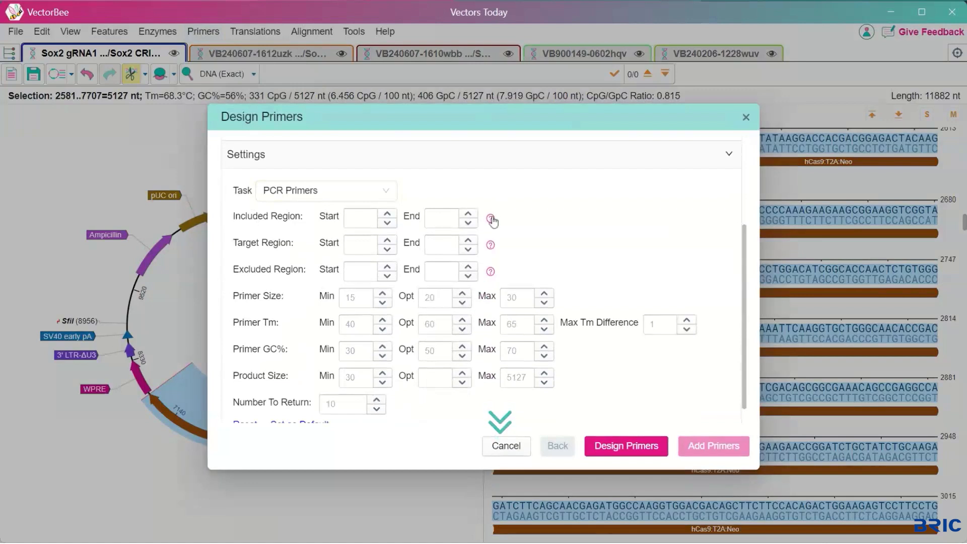
mouse_move(491, 221)
mouse_move(490, 249)
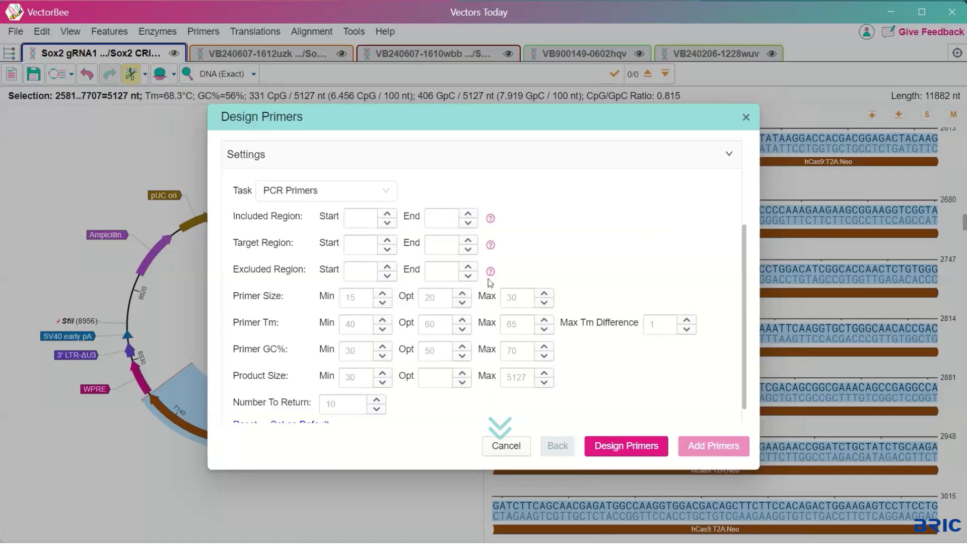
mouse_move(491, 276)
click(627, 446)
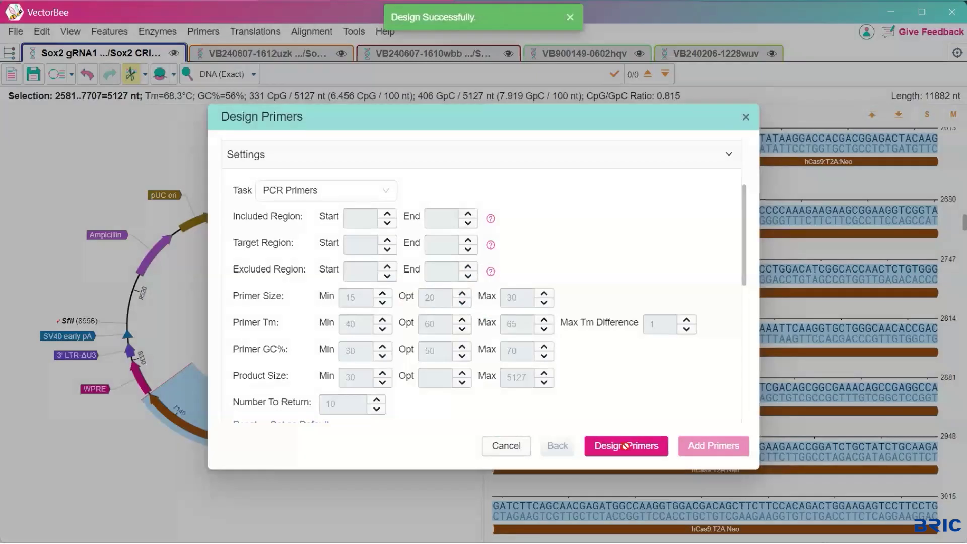
scroll(417, 224, up, 2)
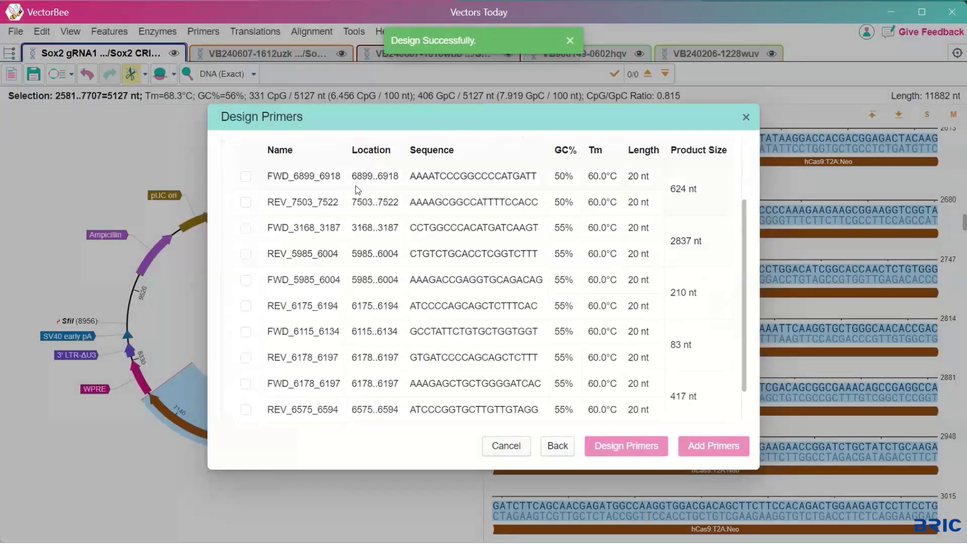
scroll(358, 190, up, 1)
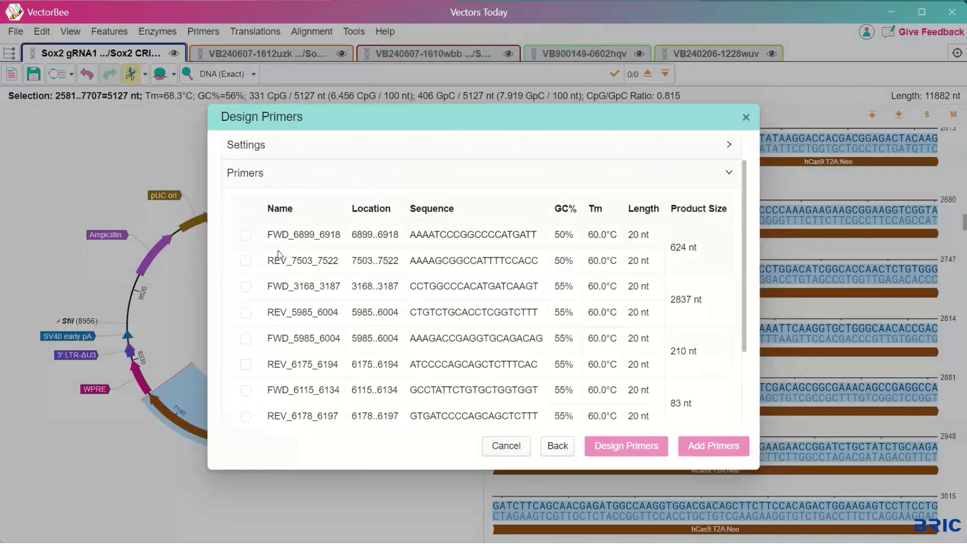
Add the proposed primer pair FWD_6899_6918 and REV_7503_7522 to the vector
scroll(290, 298, down, 1)
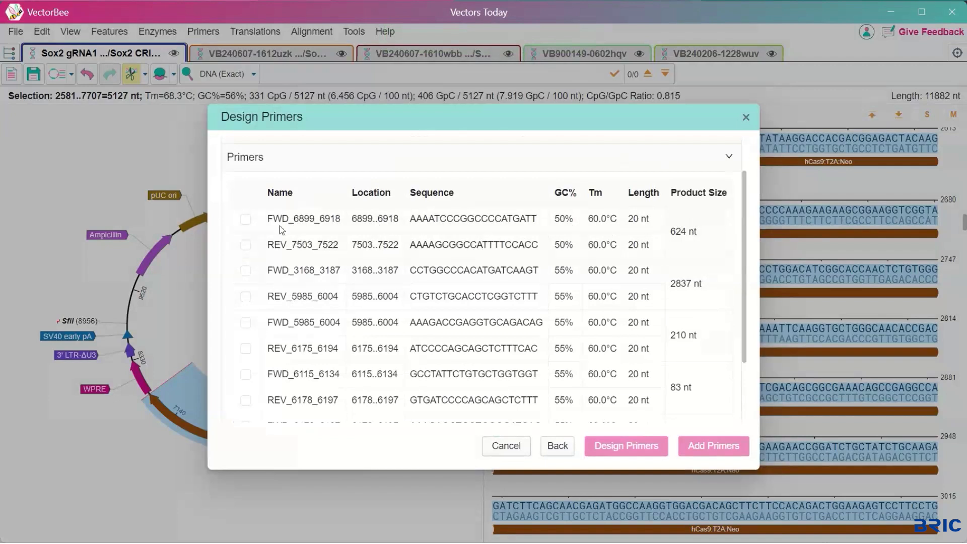
click(244, 221)
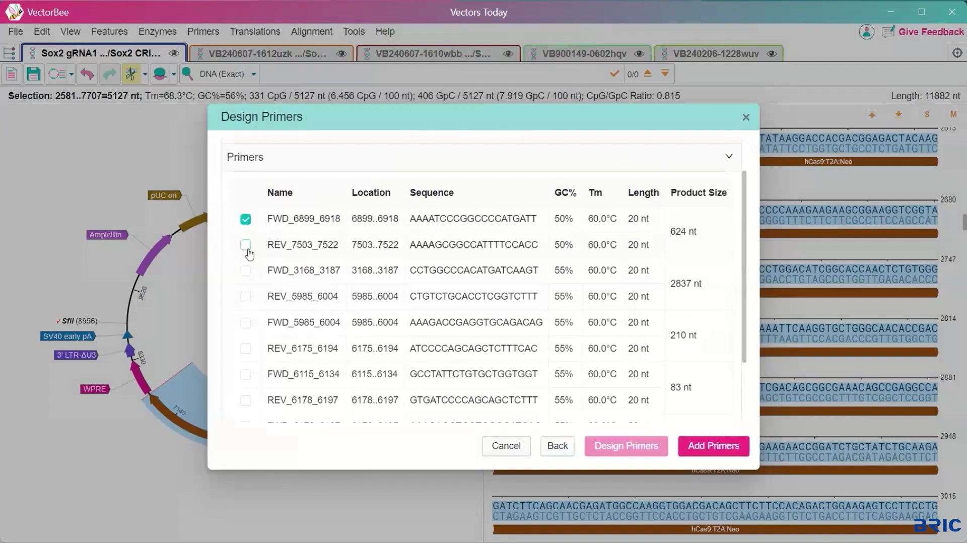
click(245, 245)
click(710, 447)
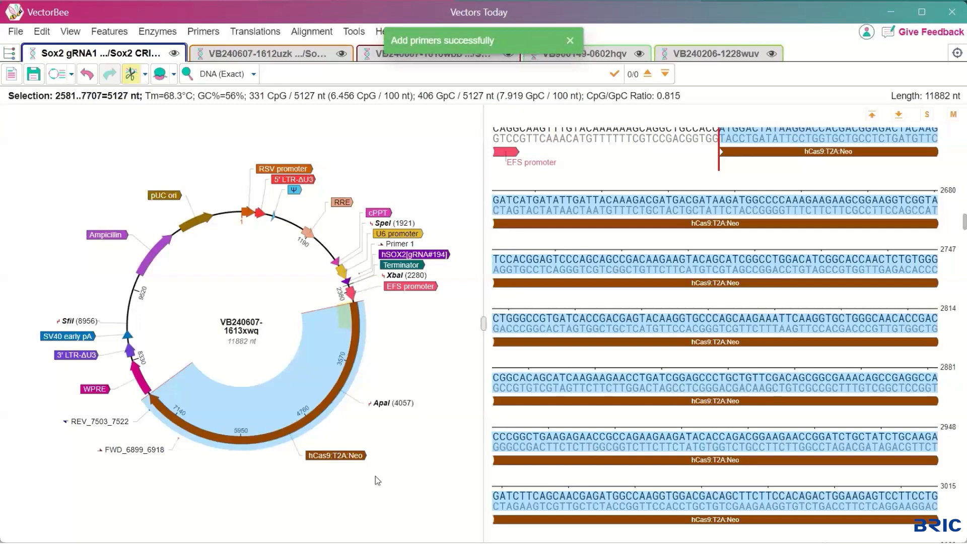
Find primer FWD_6899_6918 in the sequence and rename it as New Primer 1
click(127, 449)
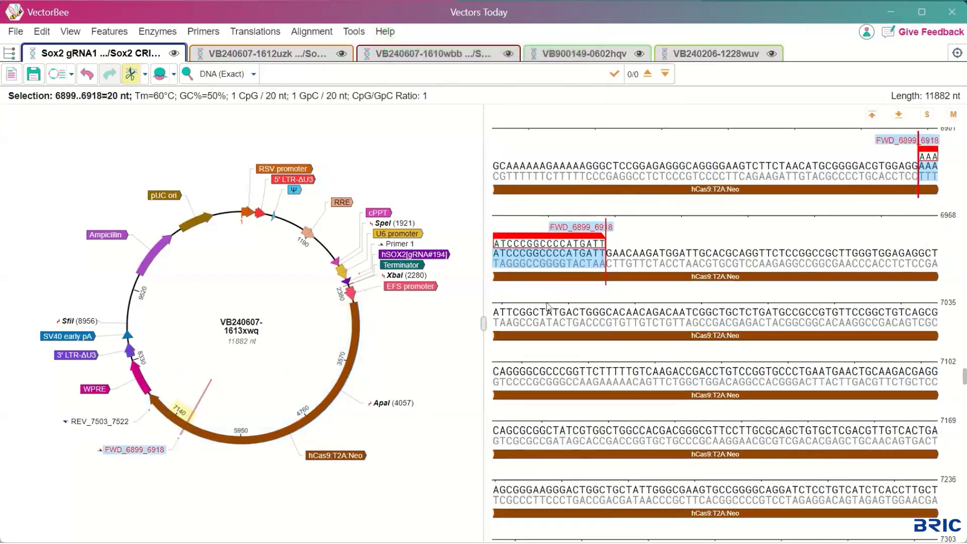
scroll(625, 347, down, 5)
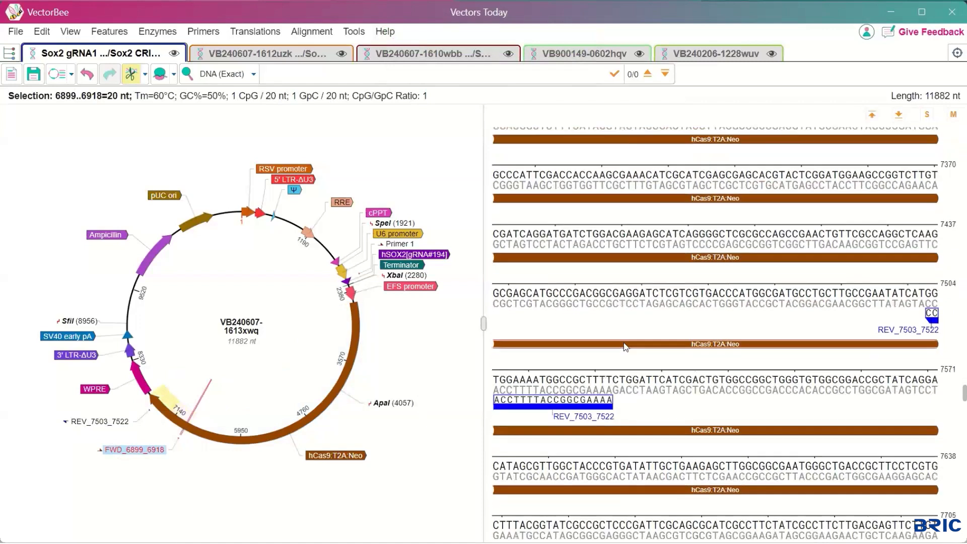
scroll(592, 407, up, 2)
scroll(592, 406, up, 4)
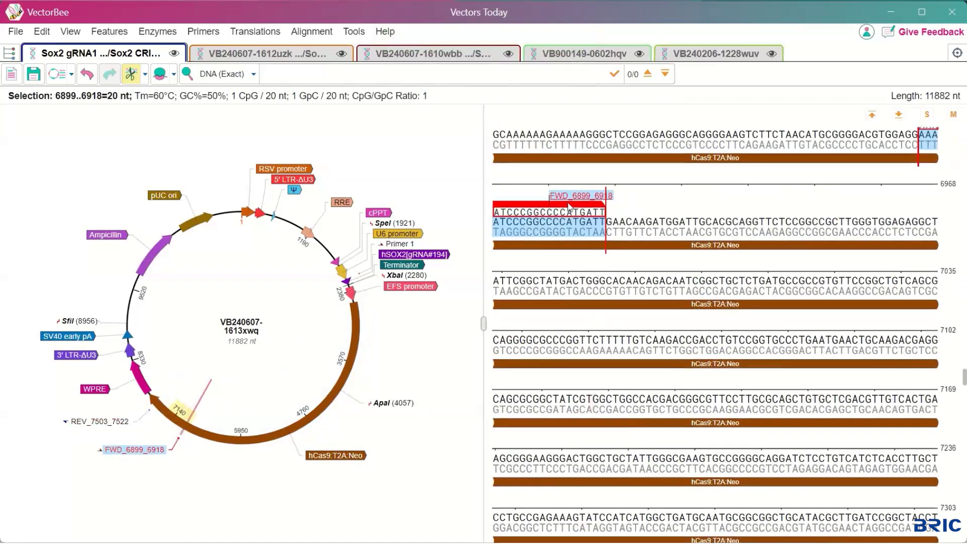
right_click(569, 206)
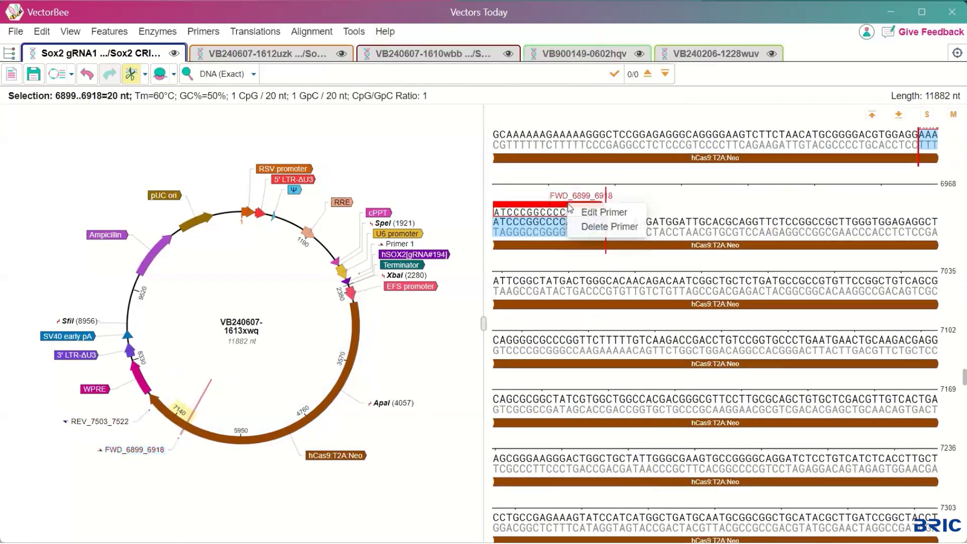
click(597, 214)
text(New Primer 1)
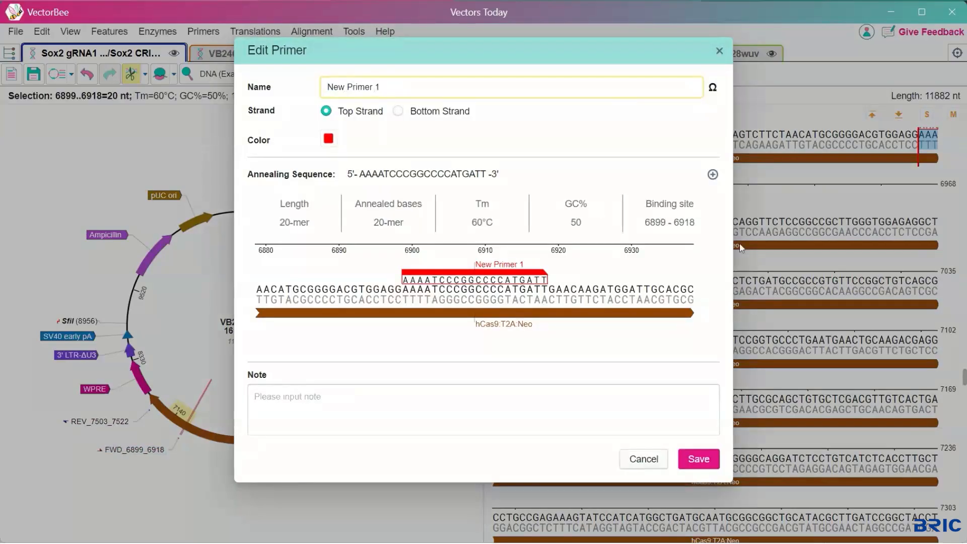
click(710, 462)
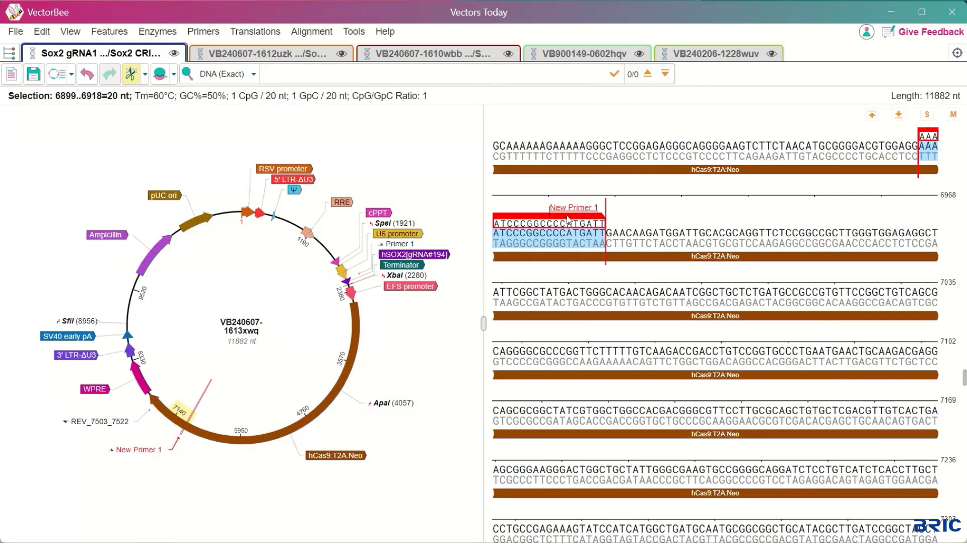
scroll(572, 217, down, 1)
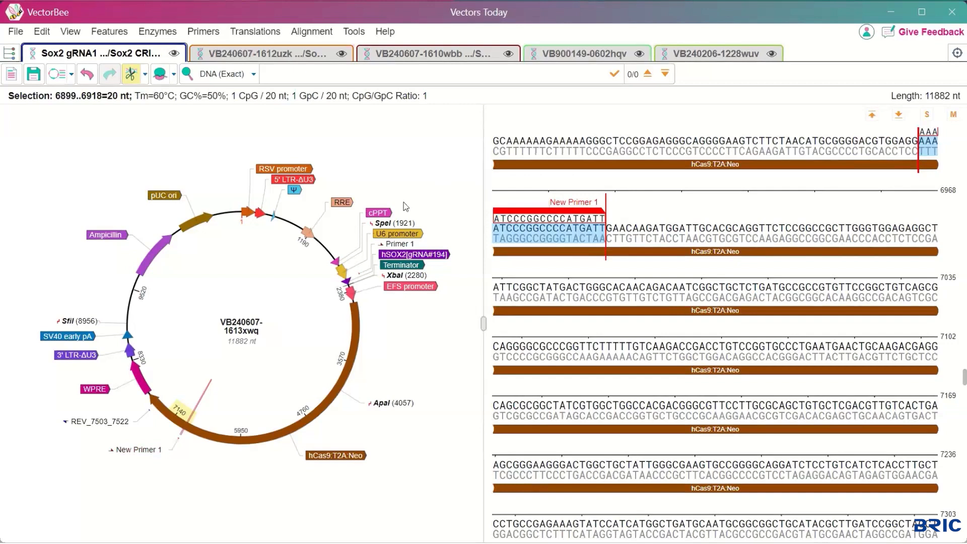
Start a multiple sequence alignment named Sox2 Alignments and import the Sox2 gRNA1 project into it
click(320, 35)
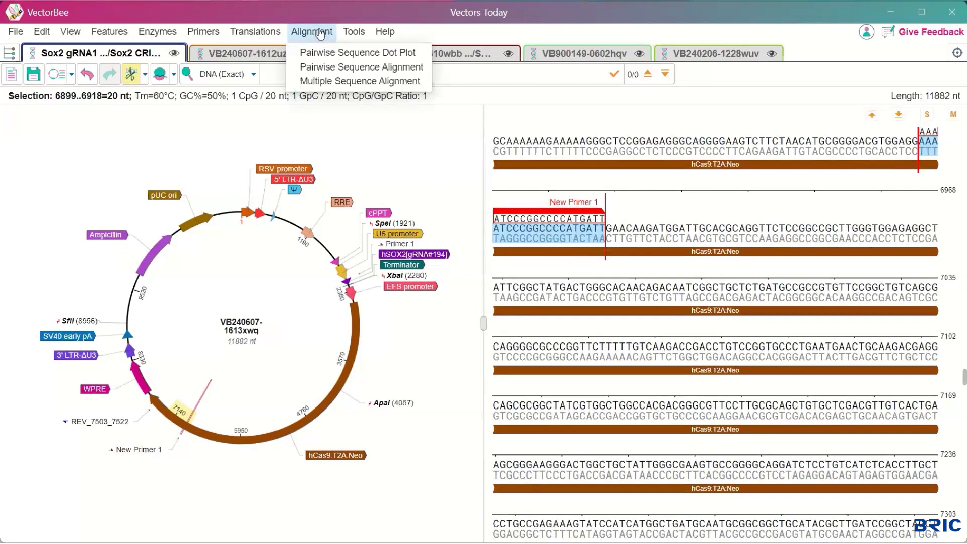
click(337, 82)
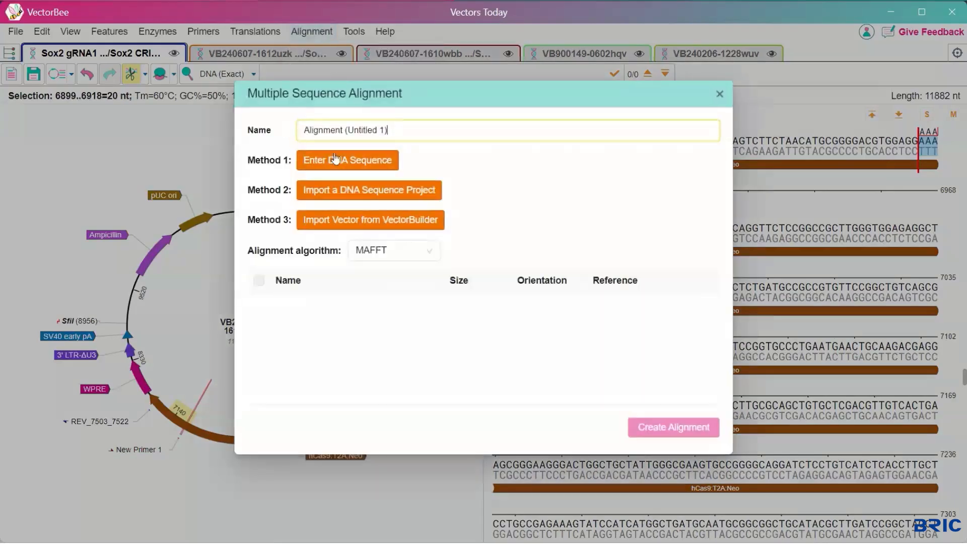
triple_click(331, 132)
text(Sox2 Alignments)
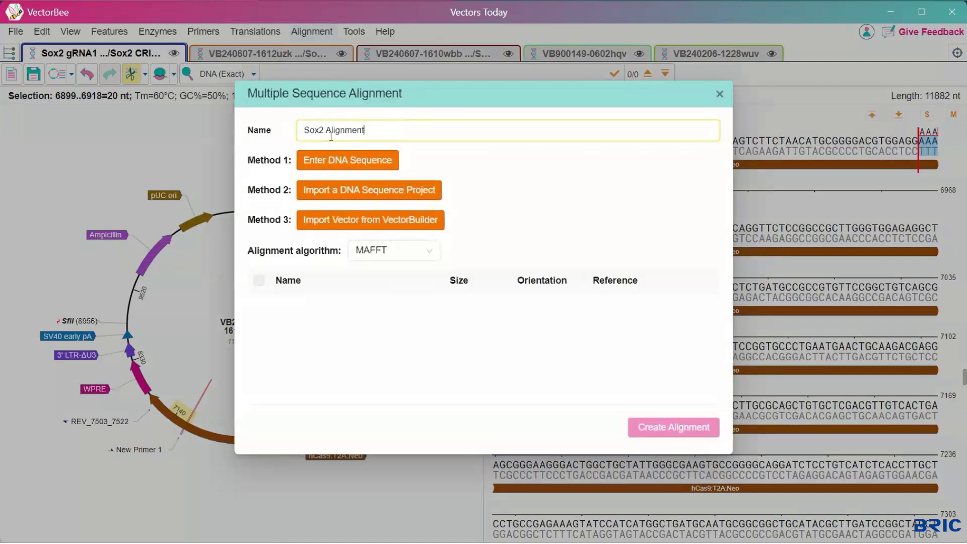
click(346, 189)
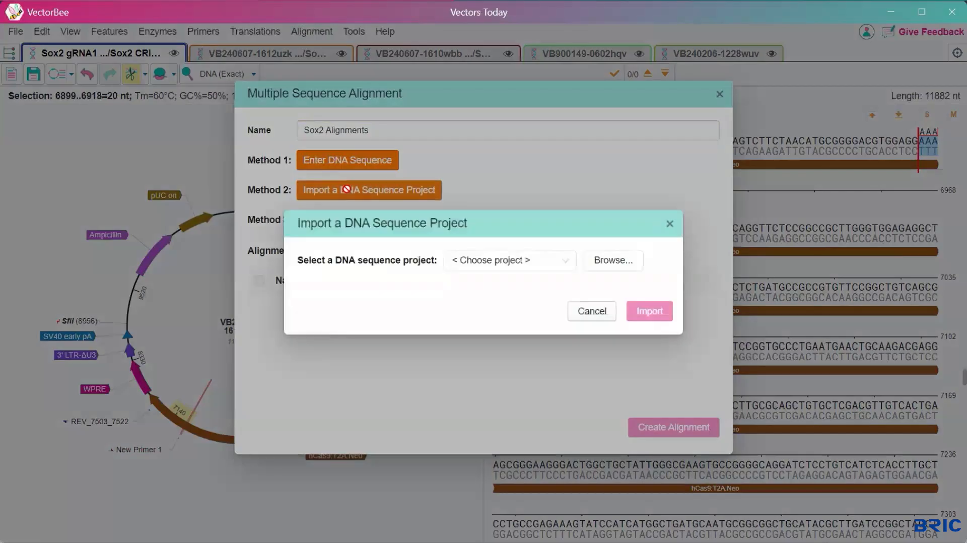
click(511, 262)
click(496, 372)
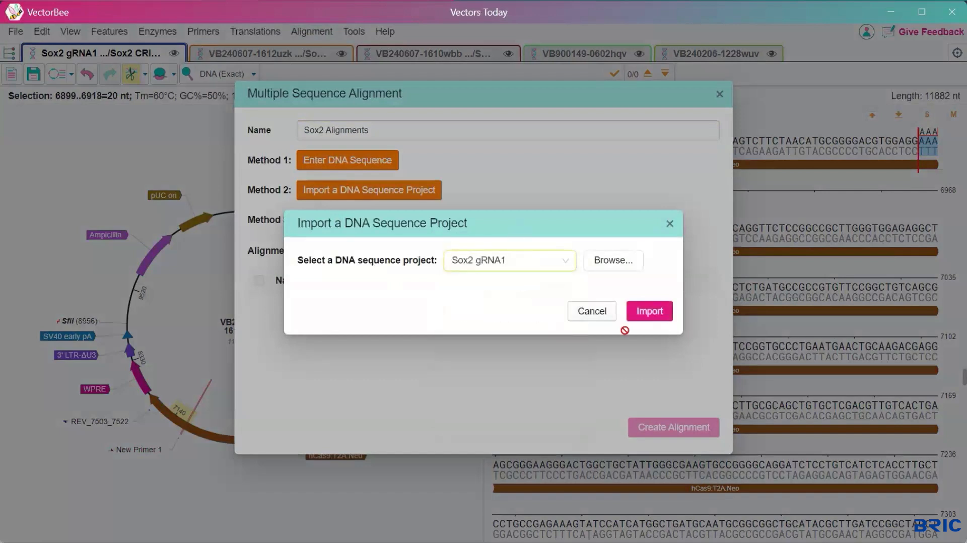
click(649, 311)
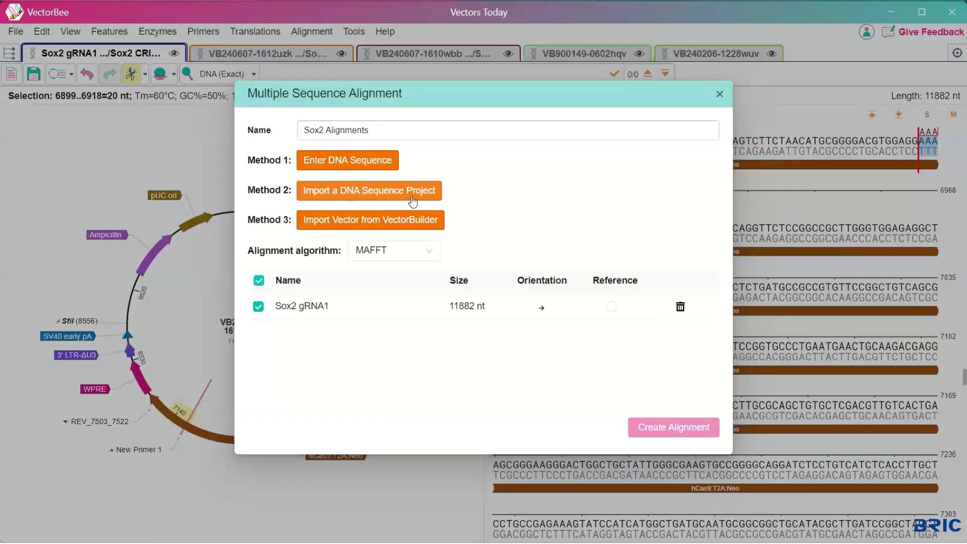
click(432, 194)
click(499, 261)
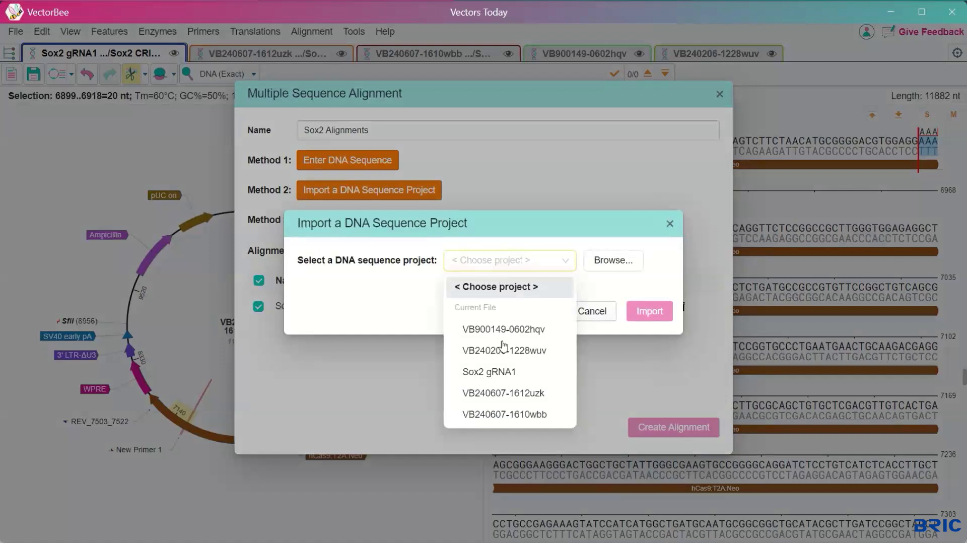
click(509, 396)
click(660, 312)
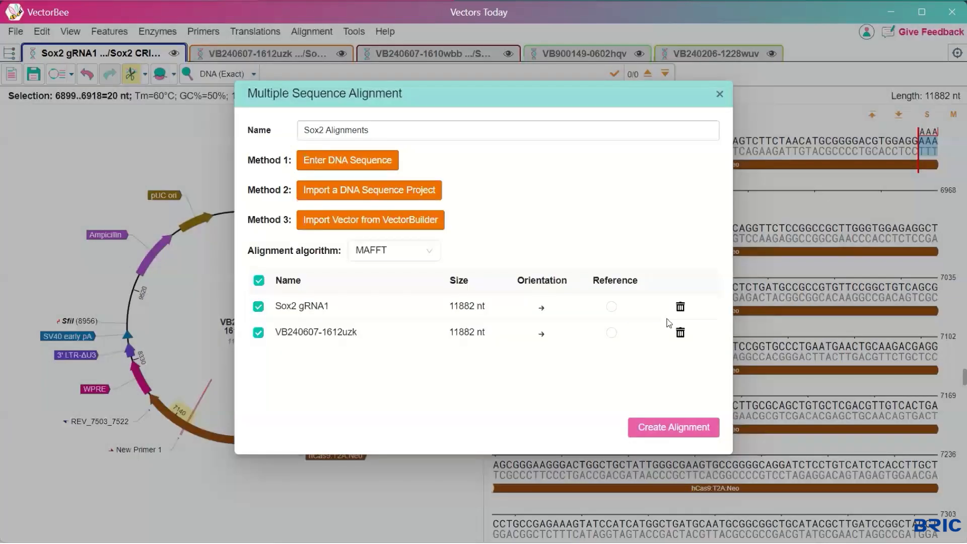
click(427, 190)
click(497, 264)
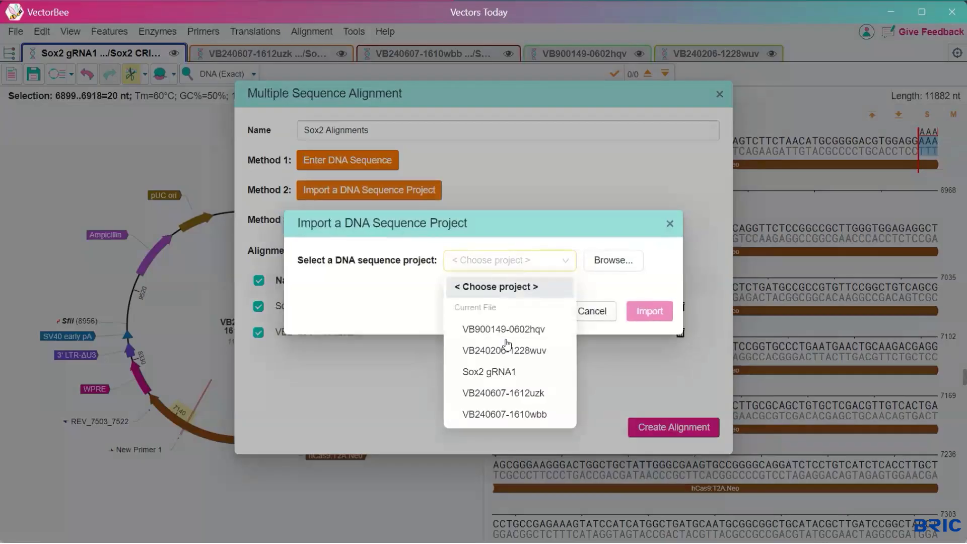
click(509, 414)
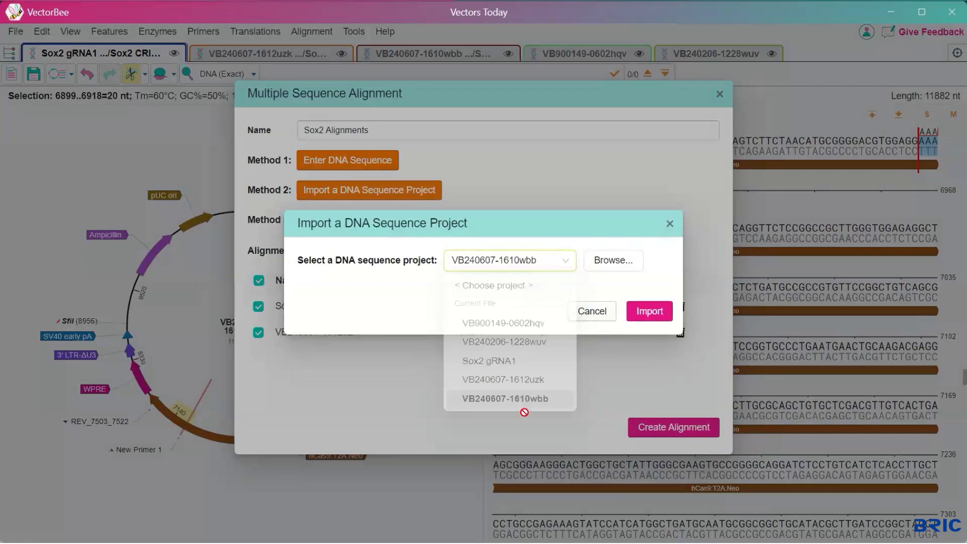
click(649, 312)
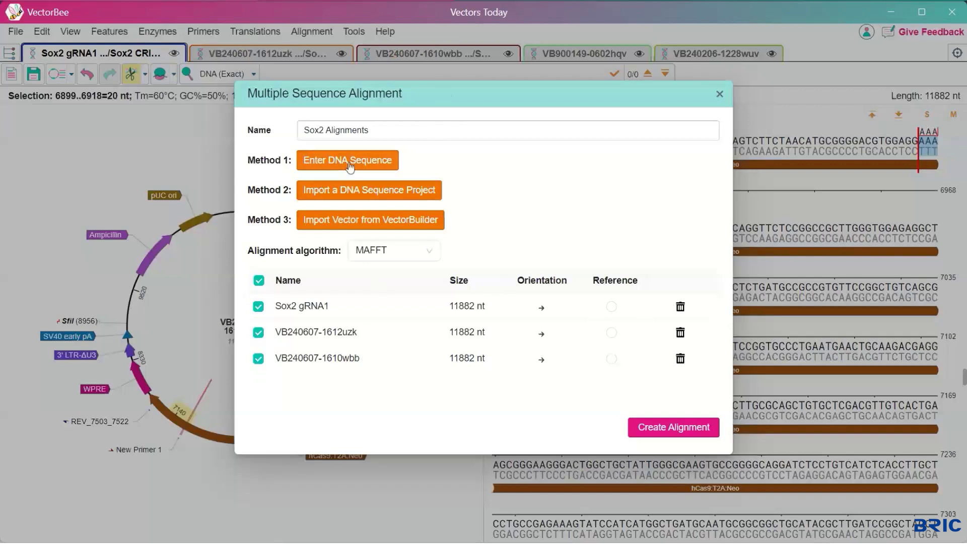
click(375, 195)
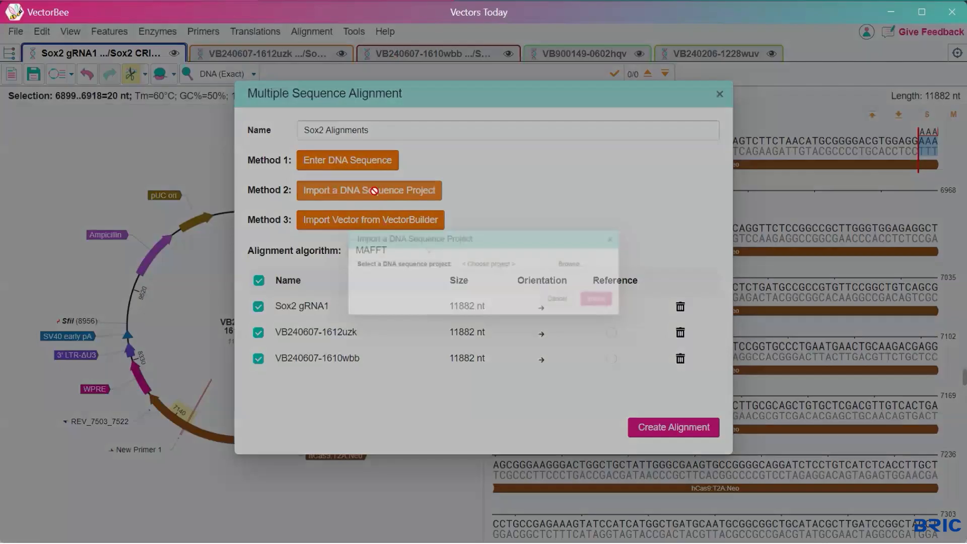
click(488, 264)
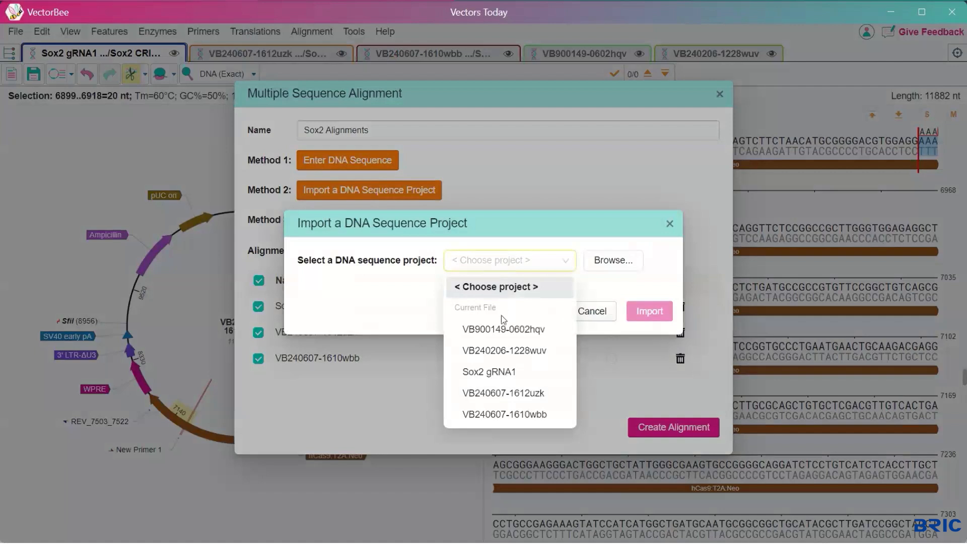
click(502, 328)
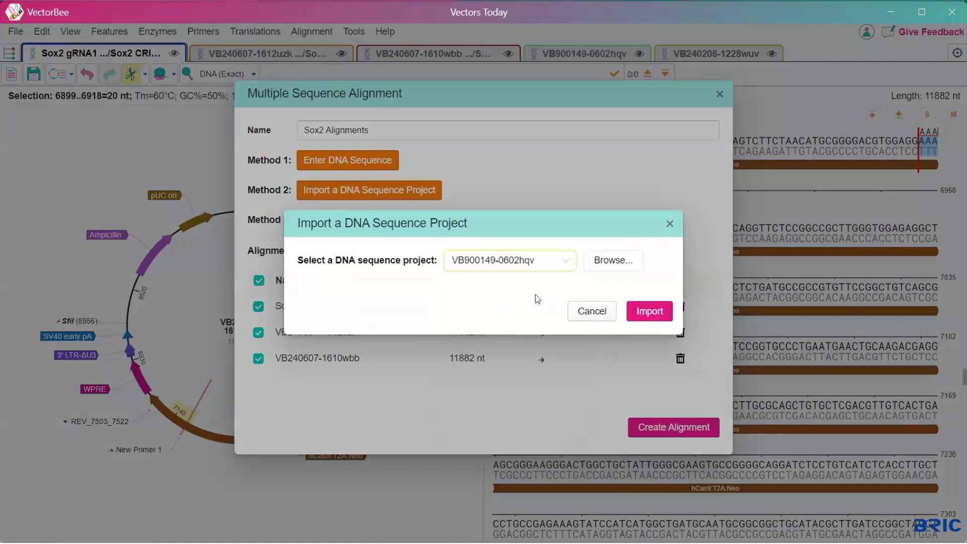
click(649, 313)
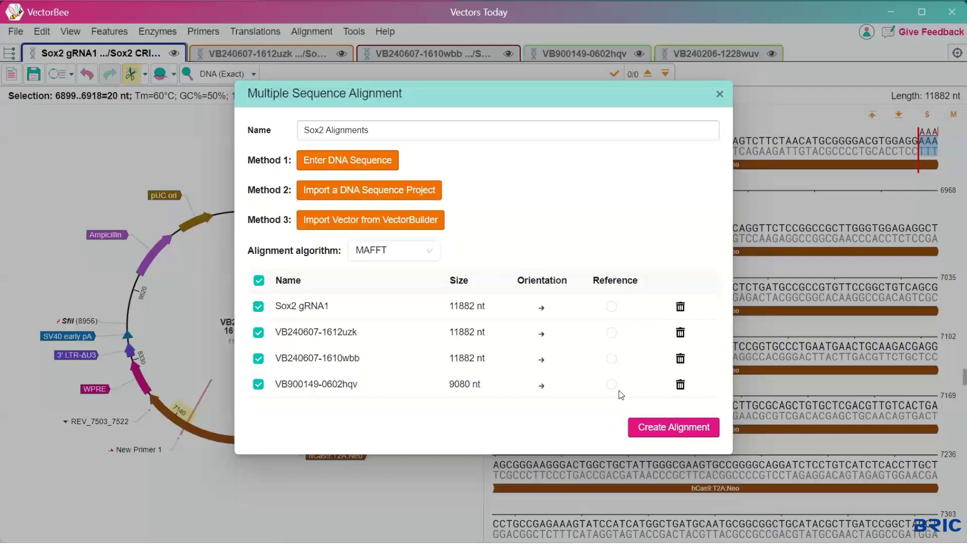
click(680, 431)
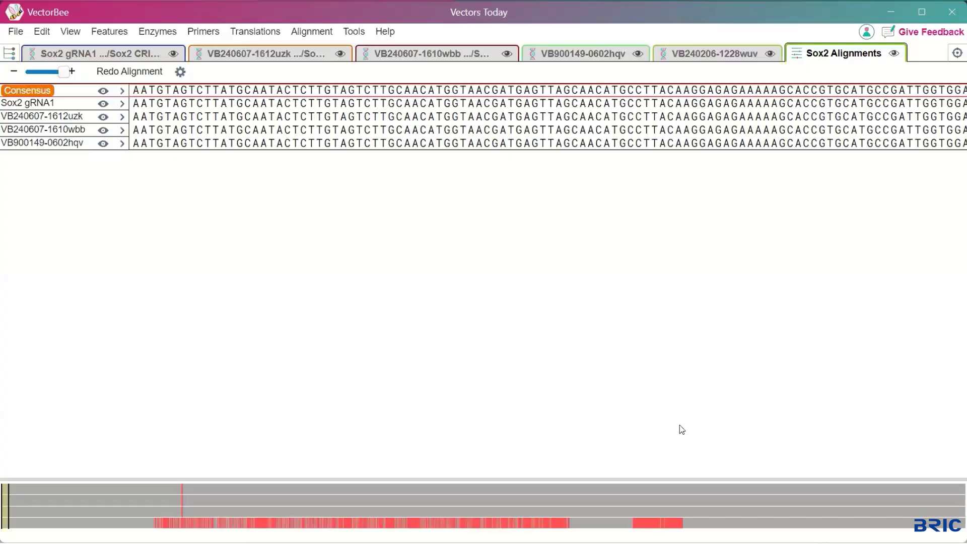
click(39, 74)
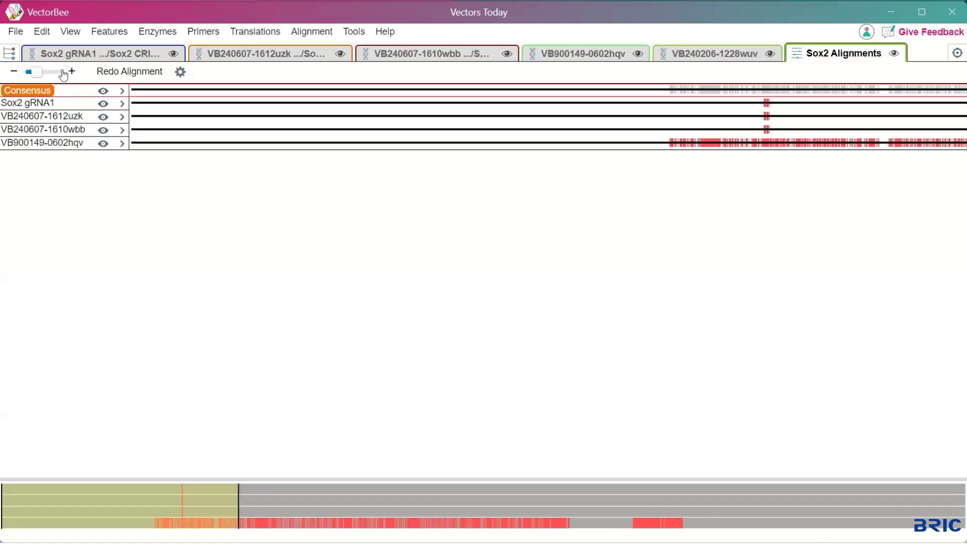
click(63, 73)
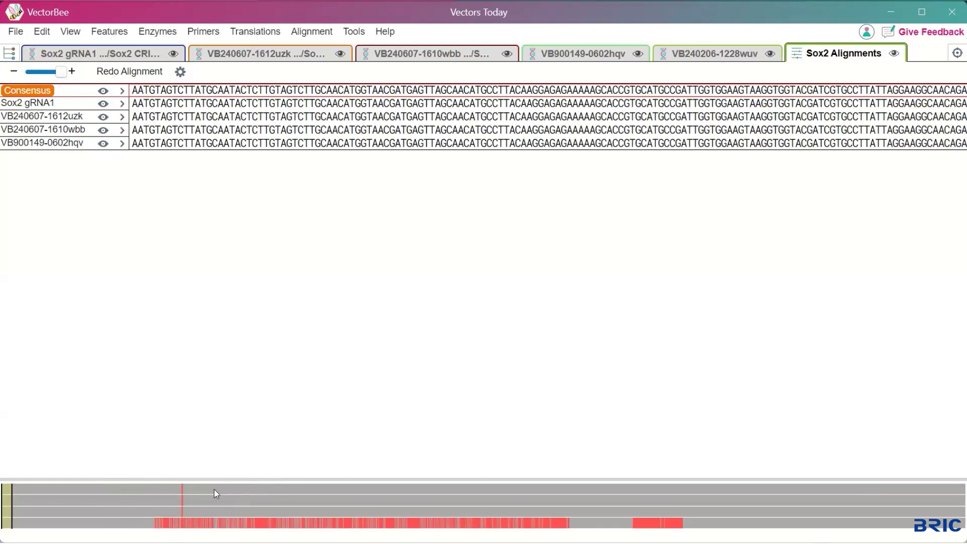
click(180, 488)
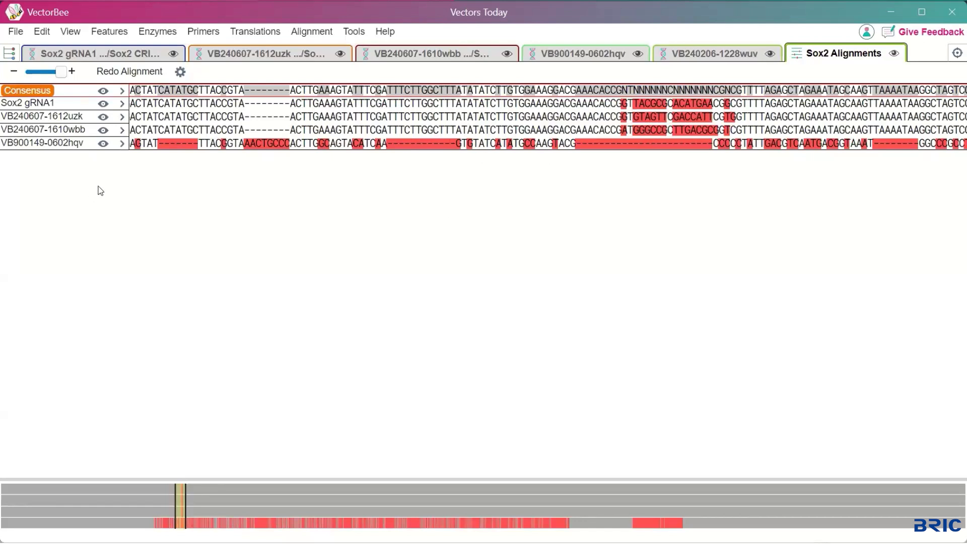
click(104, 105)
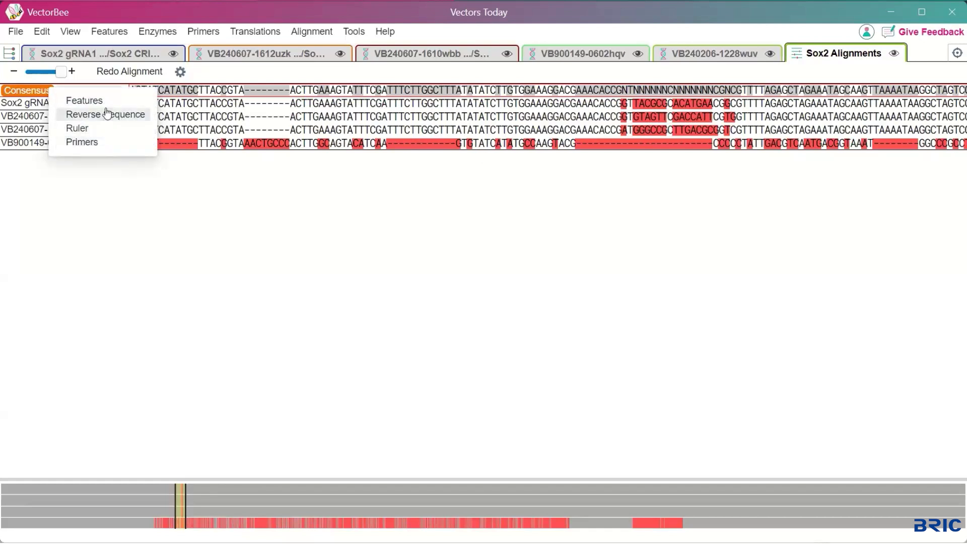
click(108, 102)
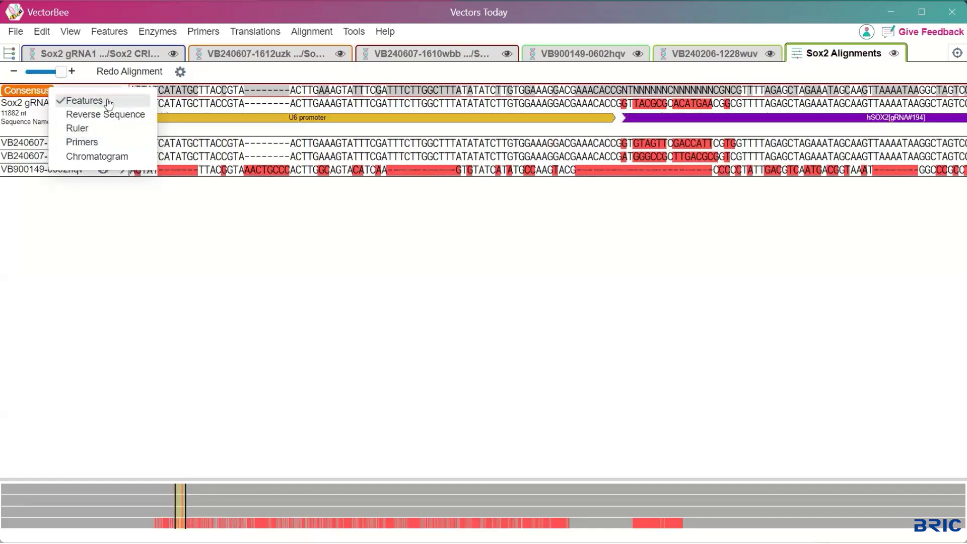
click(115, 213)
click(105, 144)
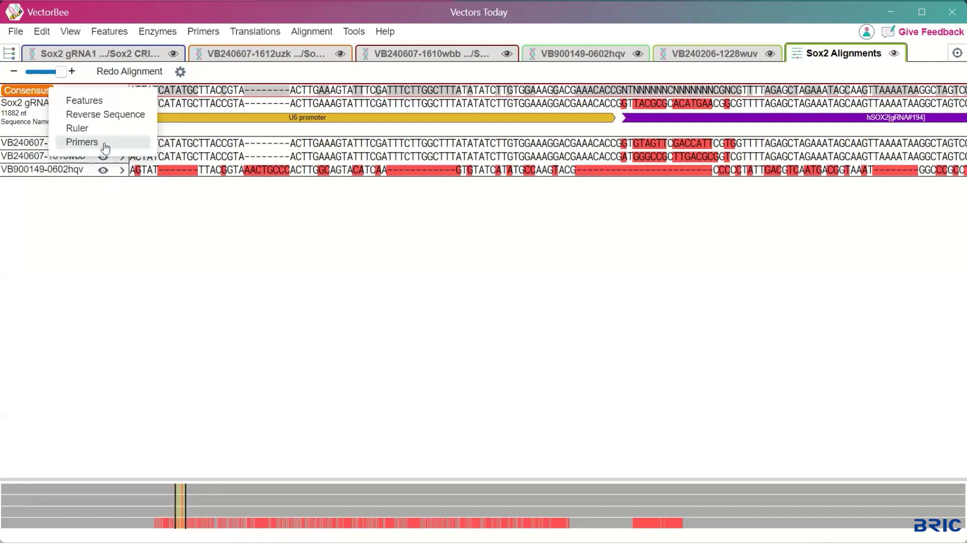
click(107, 102)
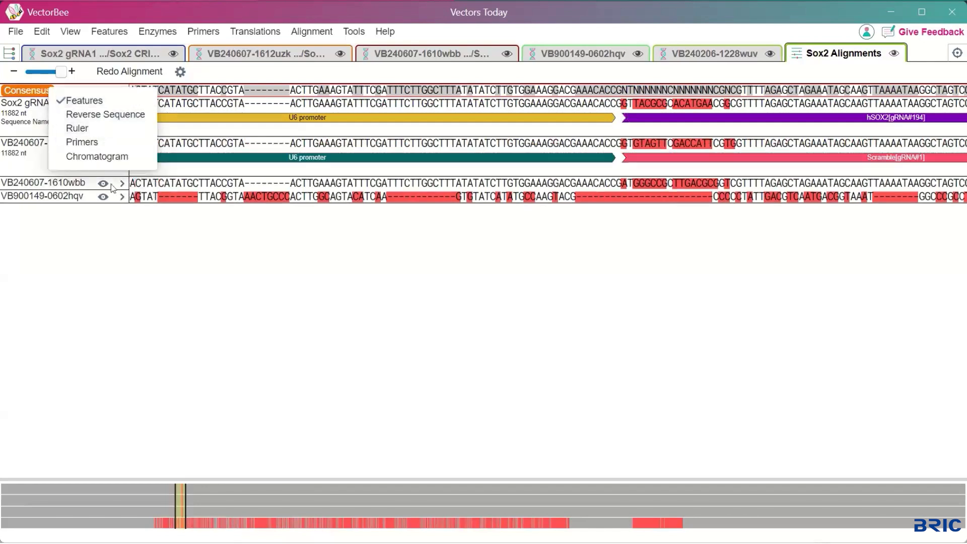
click(104, 184)
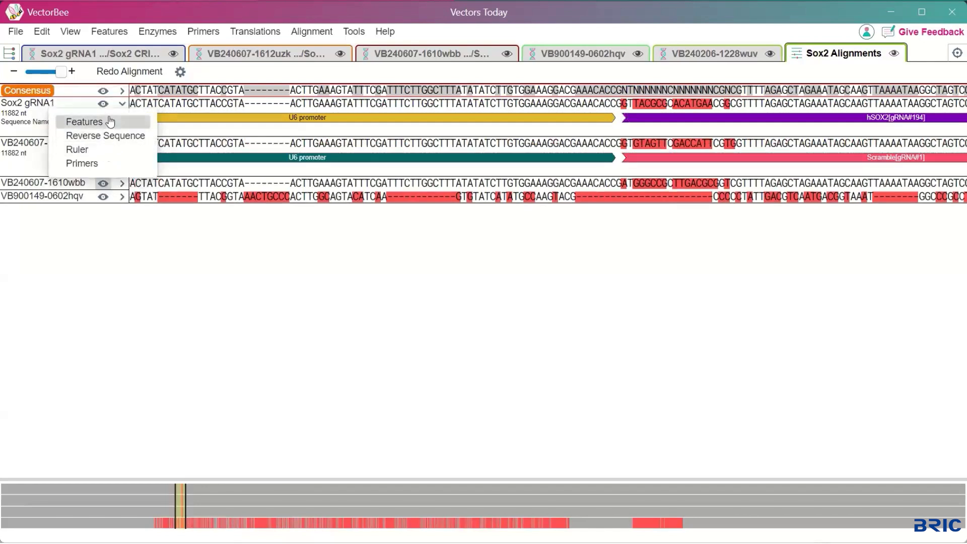
click(101, 121)
click(102, 226)
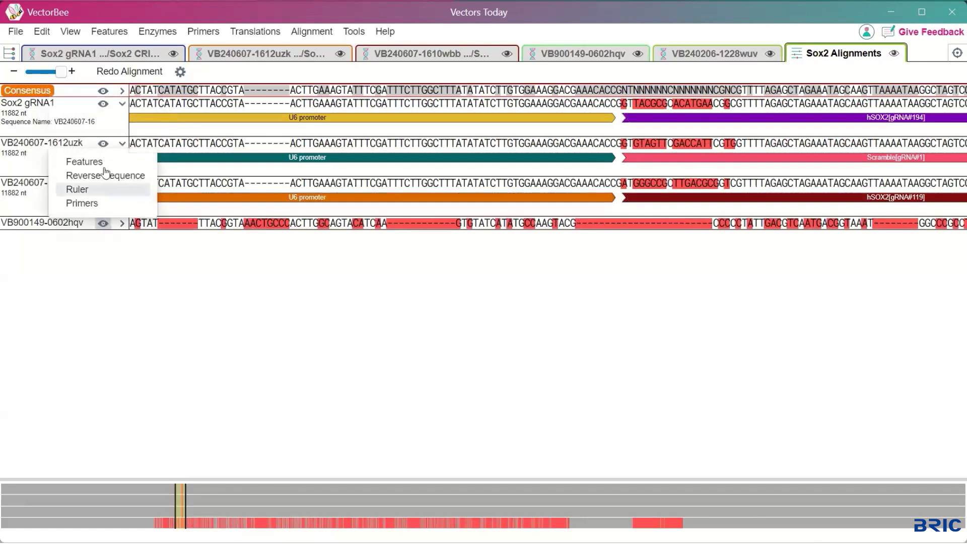
click(105, 161)
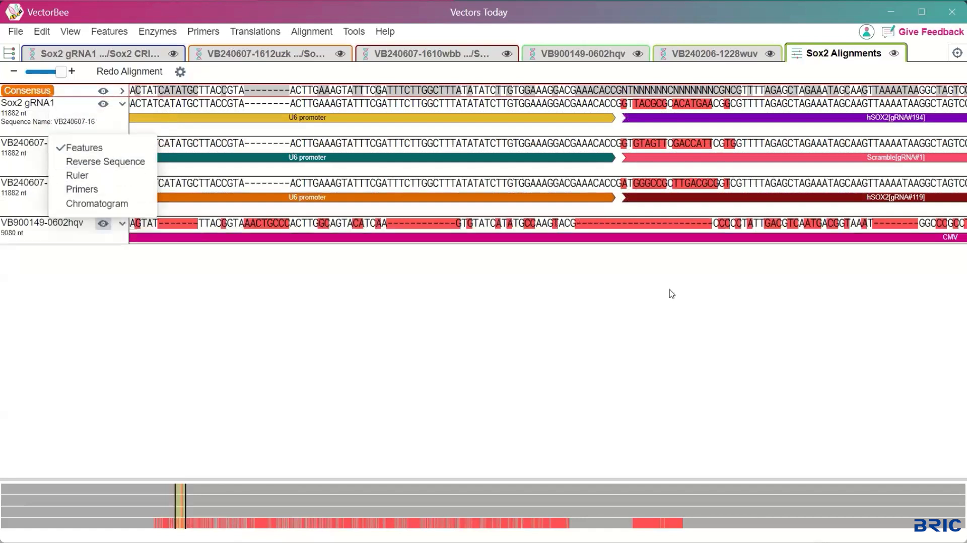
Compare the annotated gRNA regions across the aligned sequences, and inspect the mismatch-free stretch between the two large mismatch blocks
scroll(670, 289, right, 5)
scroll(670, 294, right, 1)
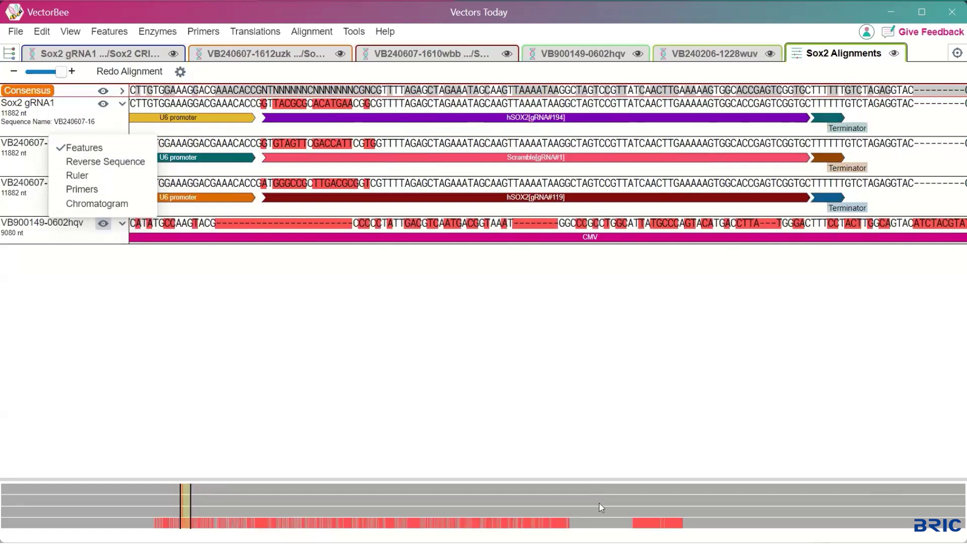
click(602, 521)
click(602, 522)
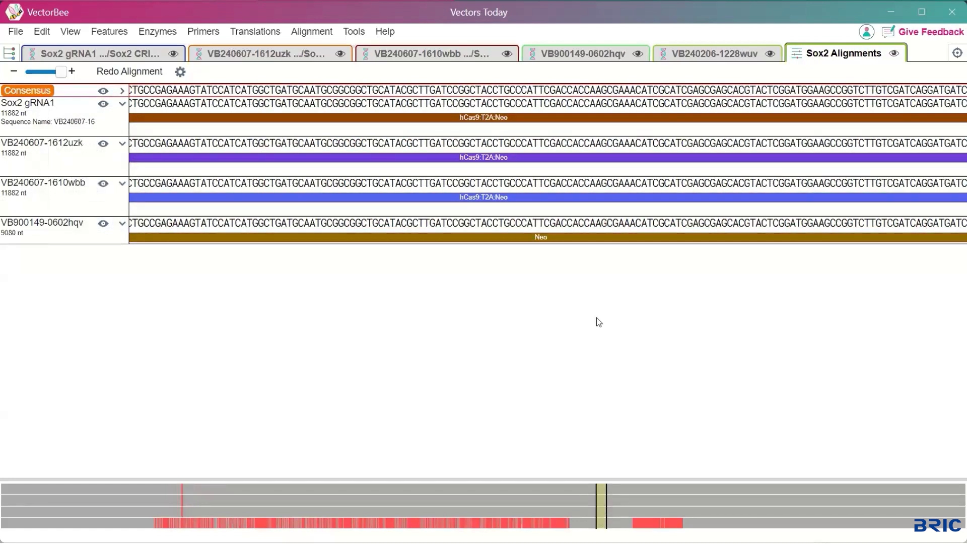
scroll(597, 317, left, 12)
scroll(597, 317, left, 1)
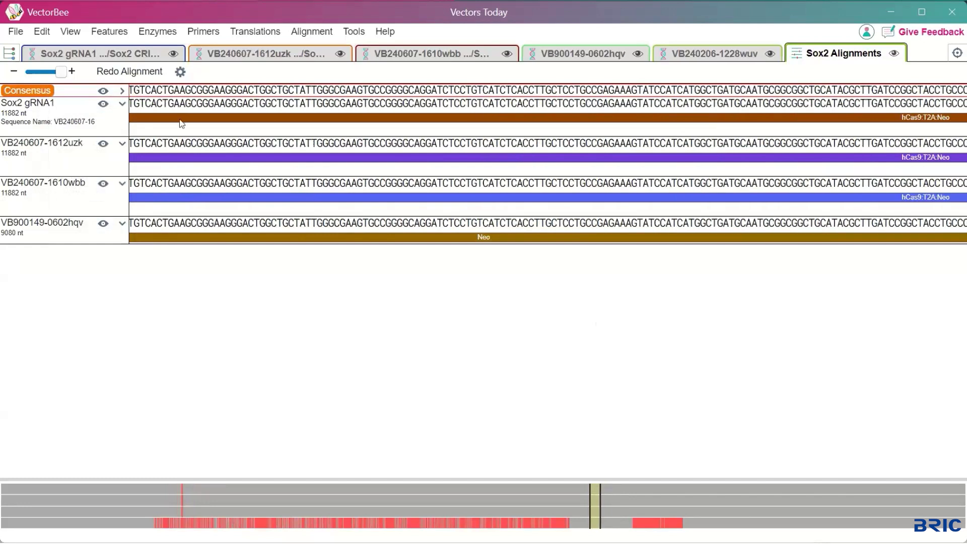
Review the annotated features of all four sequences at a wider scale, from pUC ori back to the hSOX2 region
click(49, 74)
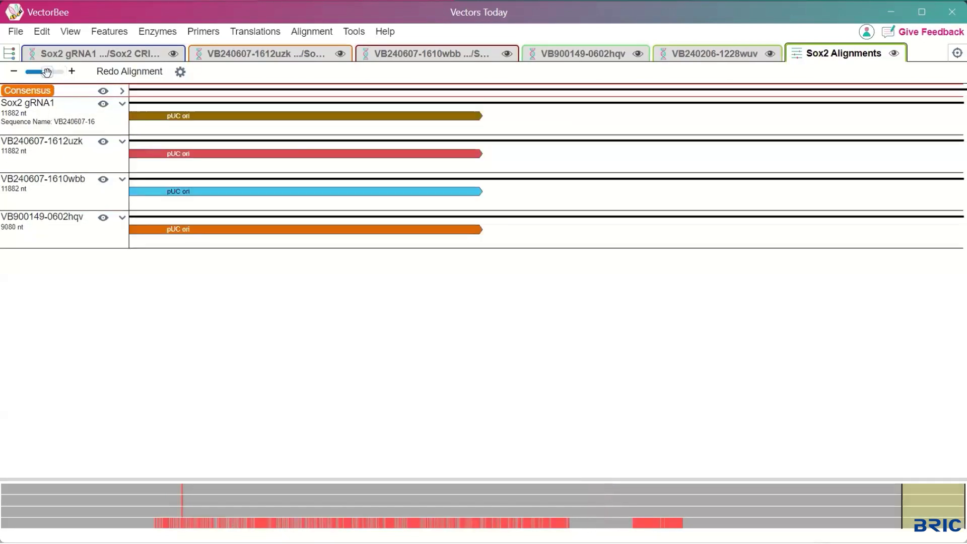
scroll(362, 291, left, 20)
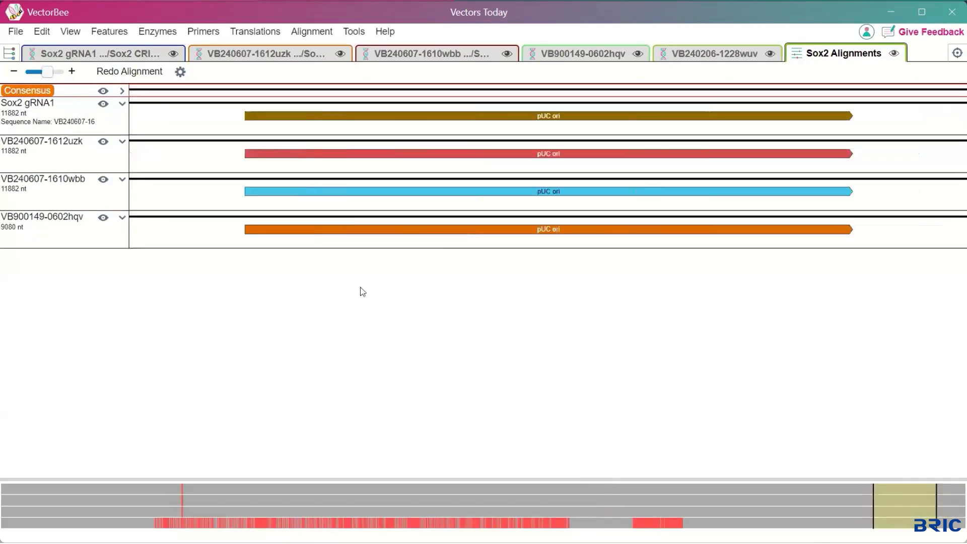
scroll(363, 292, left, 15)
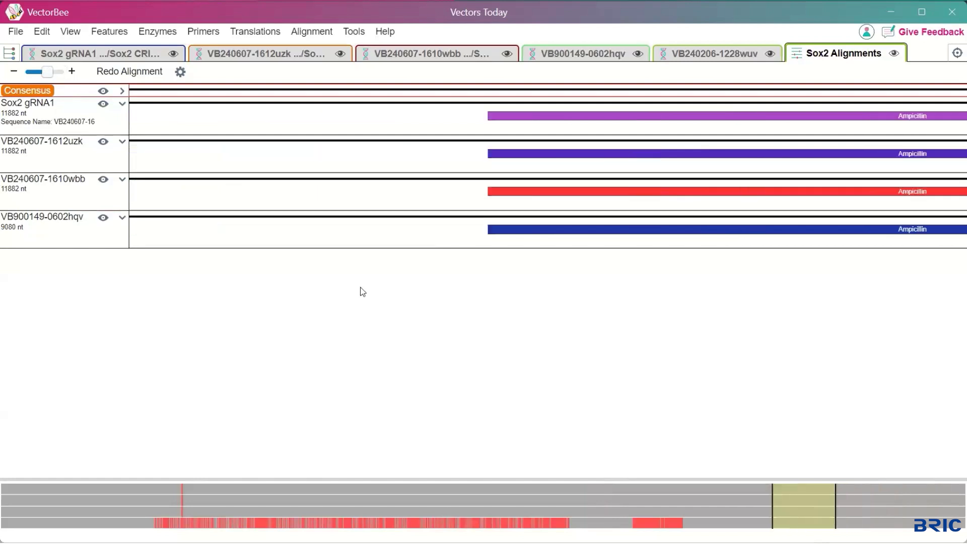
scroll(363, 292, left, 12)
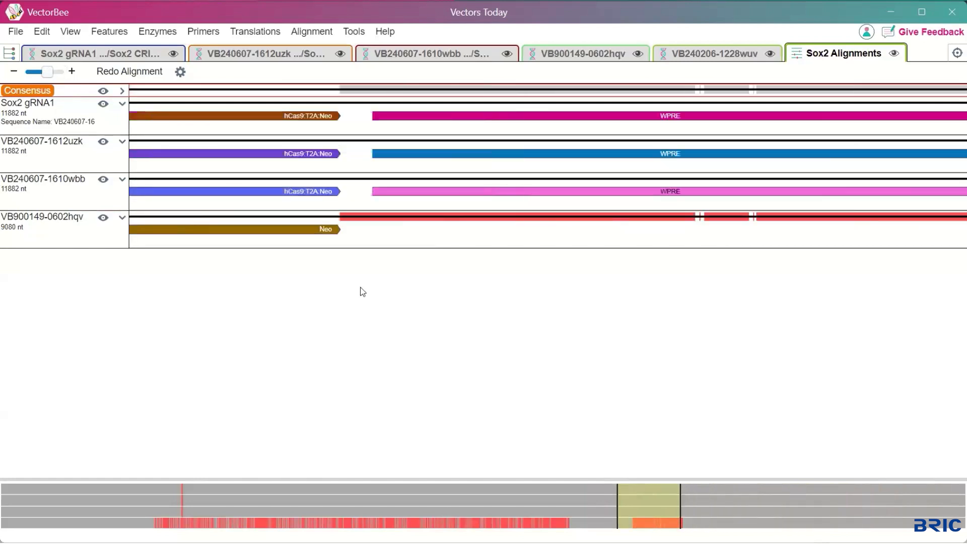
scroll(363, 291, left, 12)
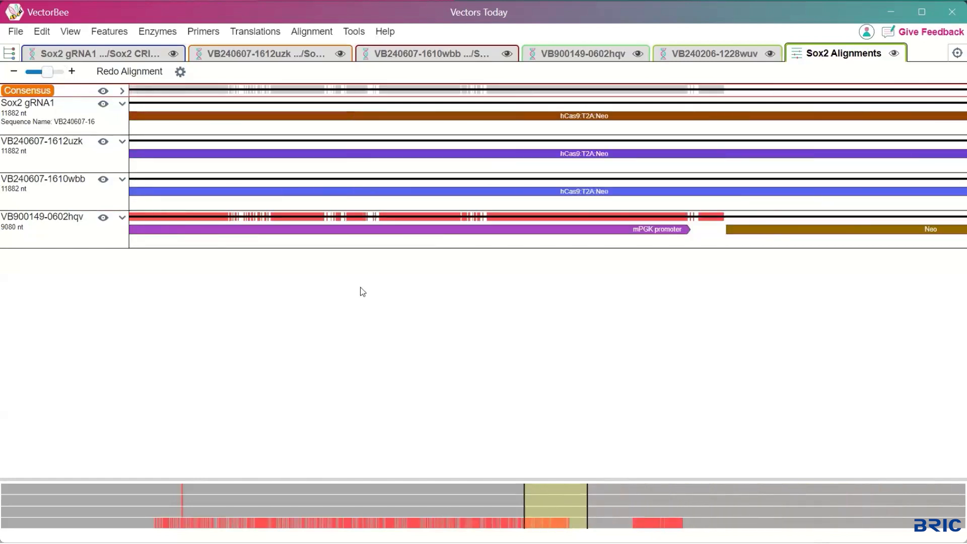
scroll(362, 291, left, 12)
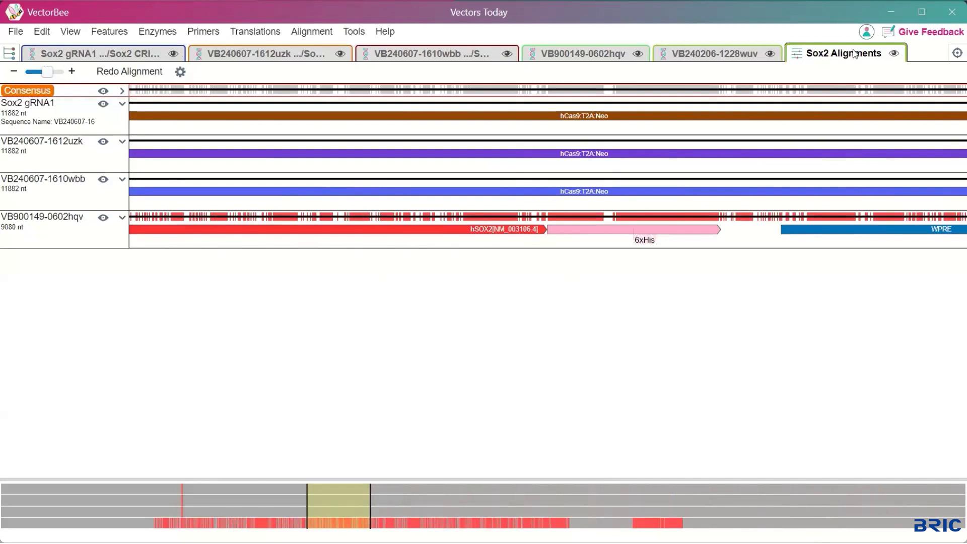
Open the Project Dashboard to view the saved Sox2 Alignments project
click(11, 52)
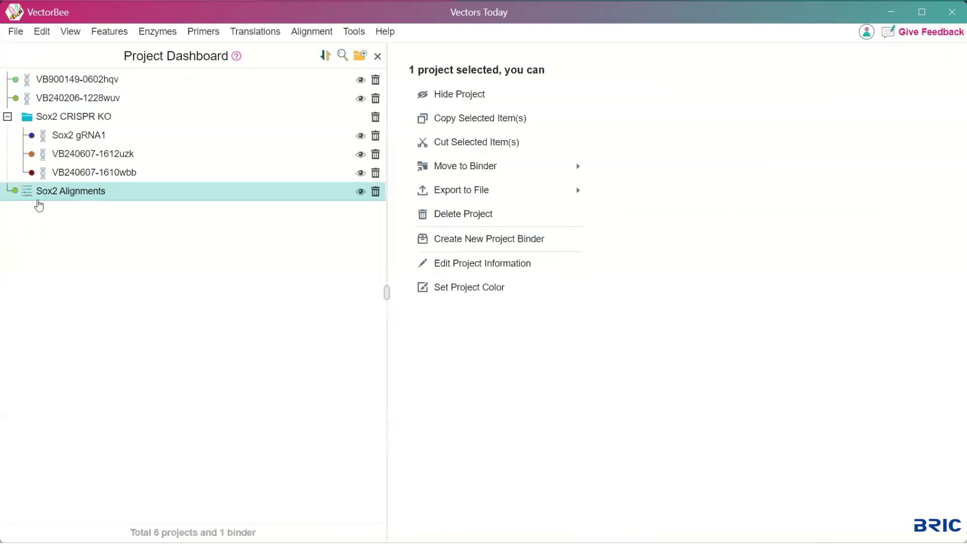